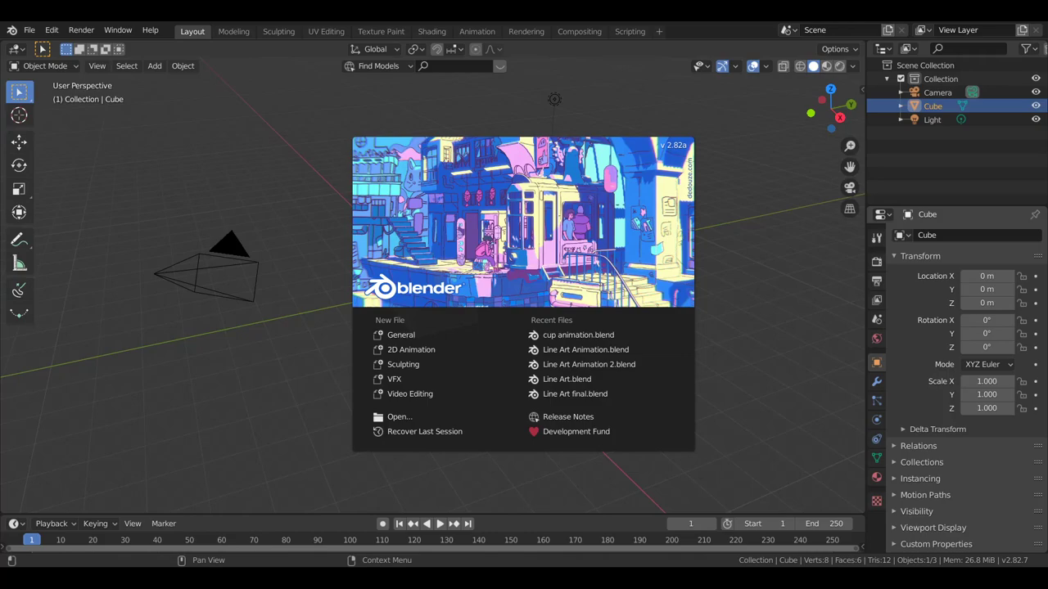
Step: Dismiss the splash screen and create a new 2D Animation file from the File menu
click(426, 194)
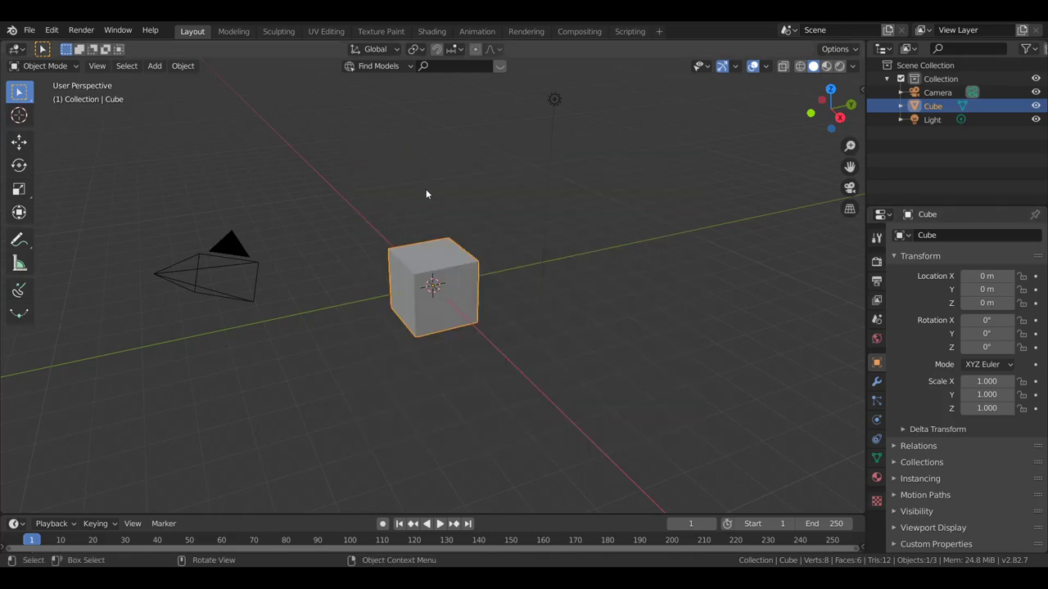
click(28, 30)
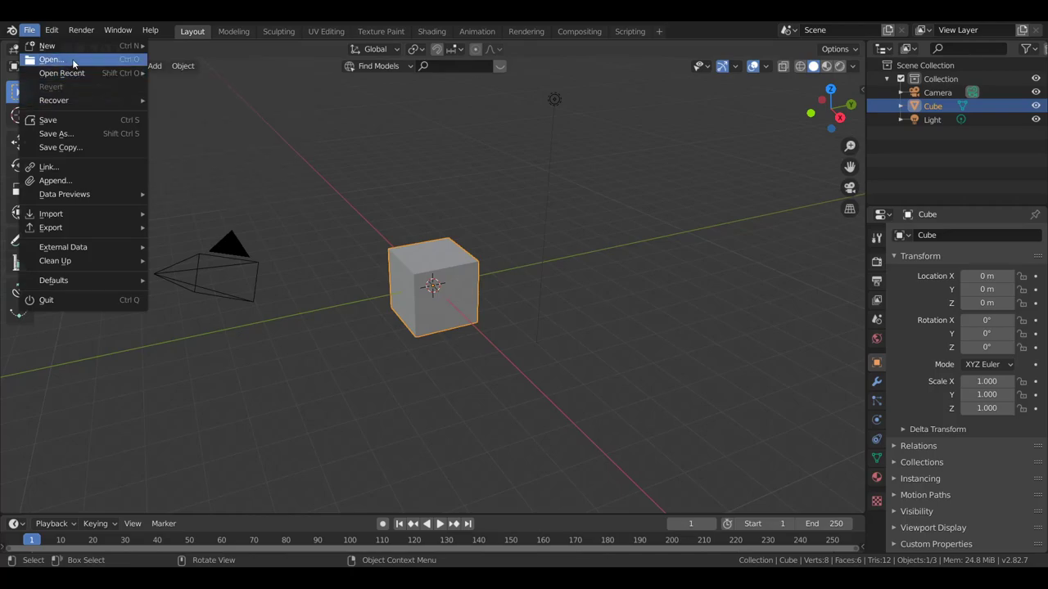
mouse_move(49, 46)
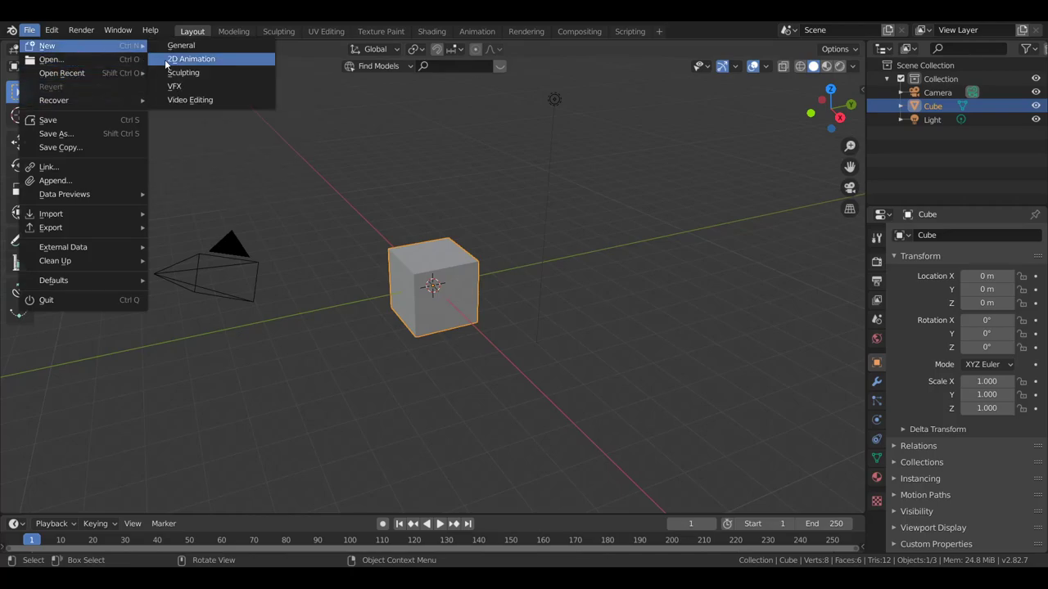
click(164, 59)
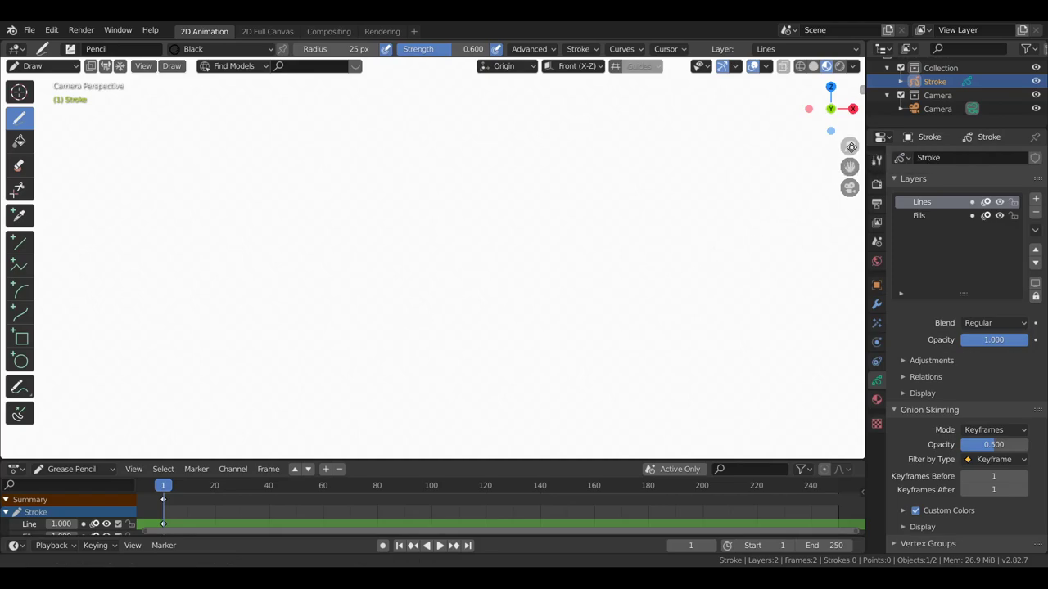
Step: Switch to the 2D Full Canvas workspace, zoom out to the whole camera frame, and choose Object Mode
mouse_move(850, 145)
mouse_down()
mouse_move(827, 159)
mouse_move(691, 182)
mouse_up()
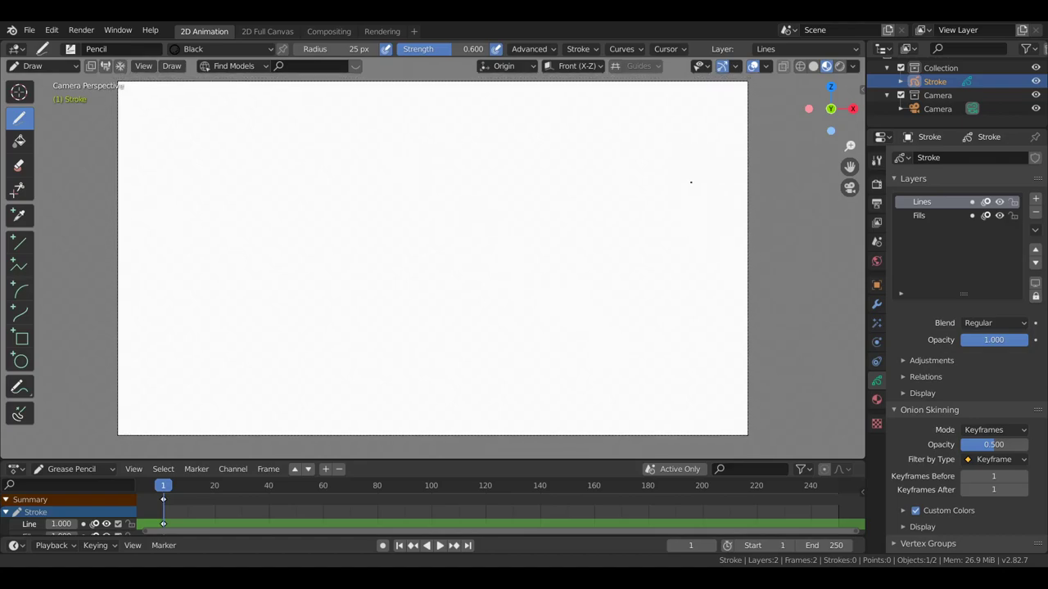
click(267, 31)
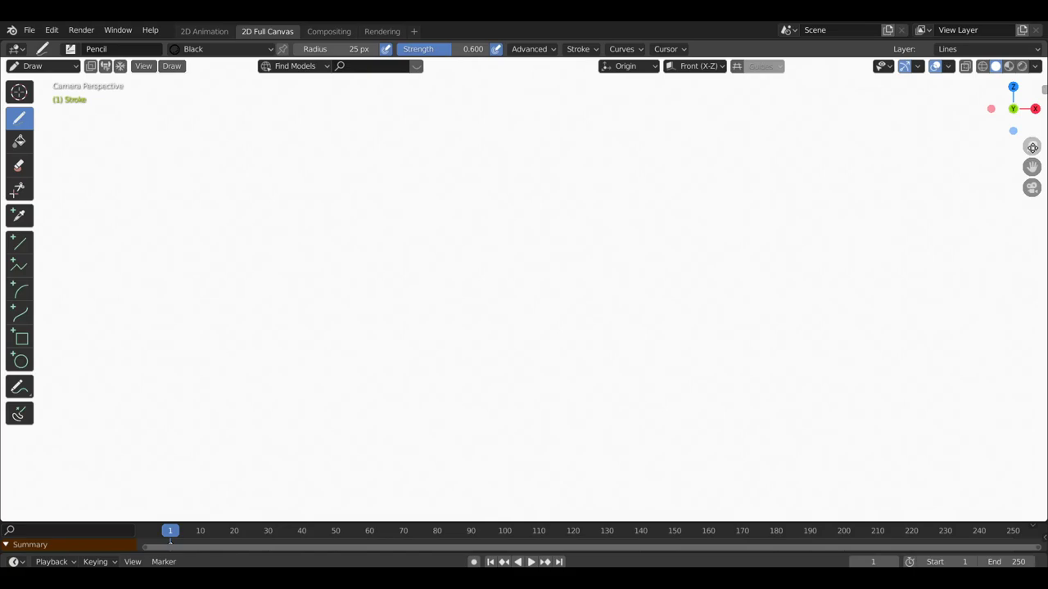
drag(1031, 146, 699, 191)
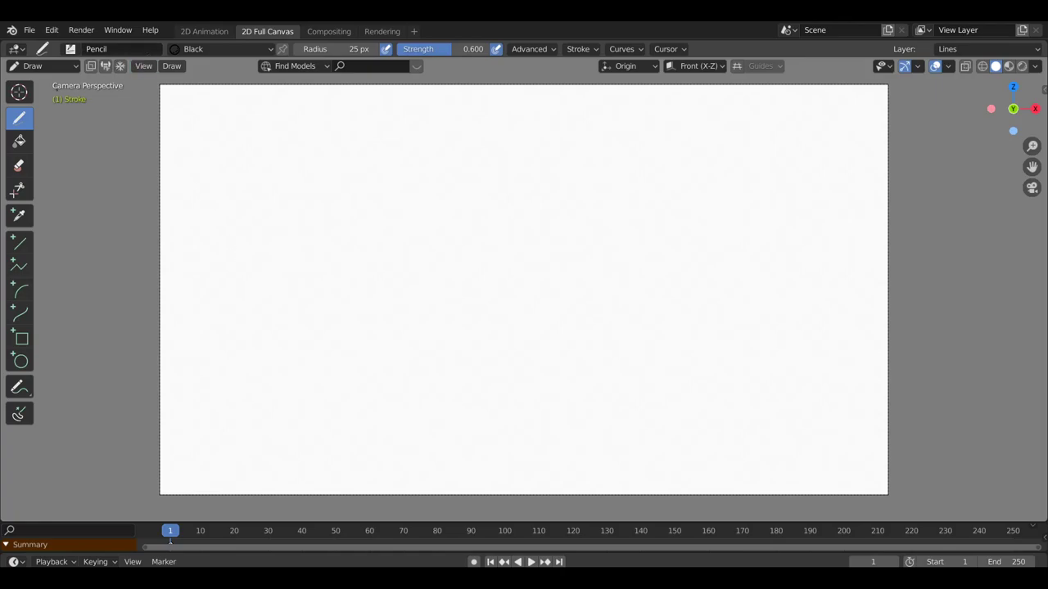
click(44, 68)
click(46, 81)
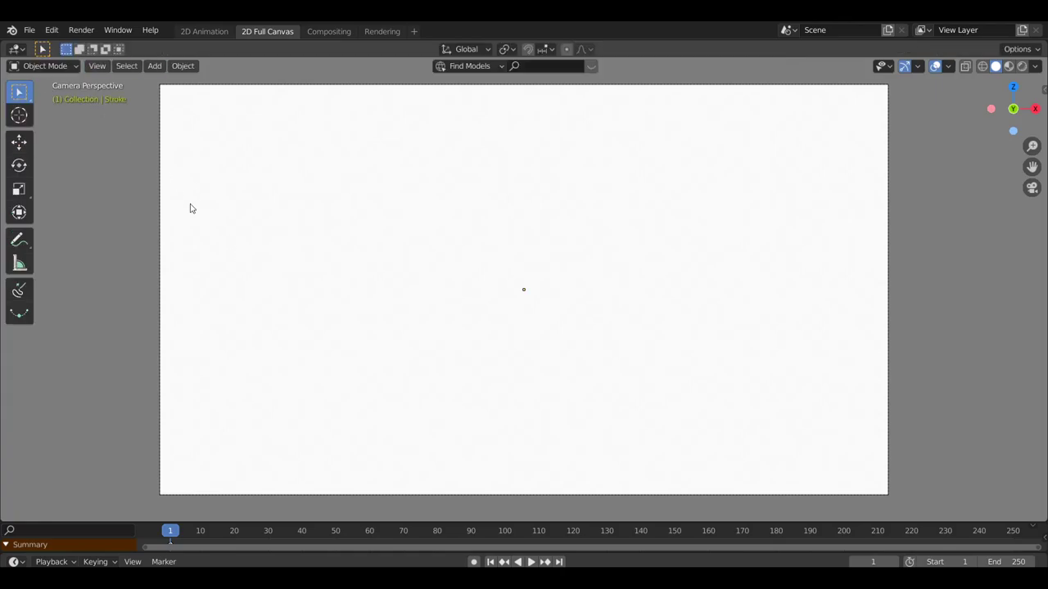
key(shift+a)
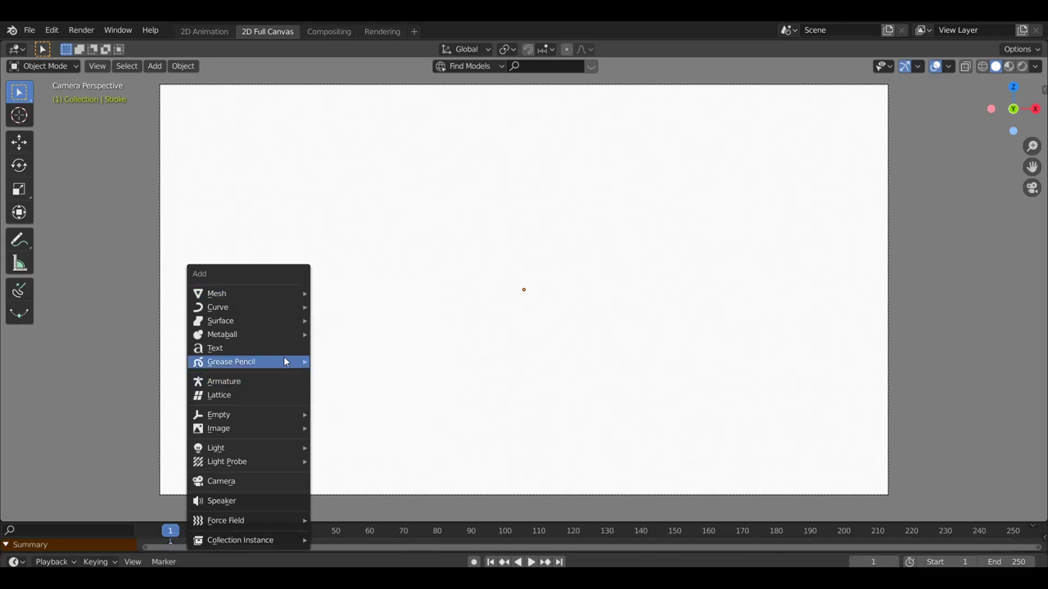
mouse_move(246, 428)
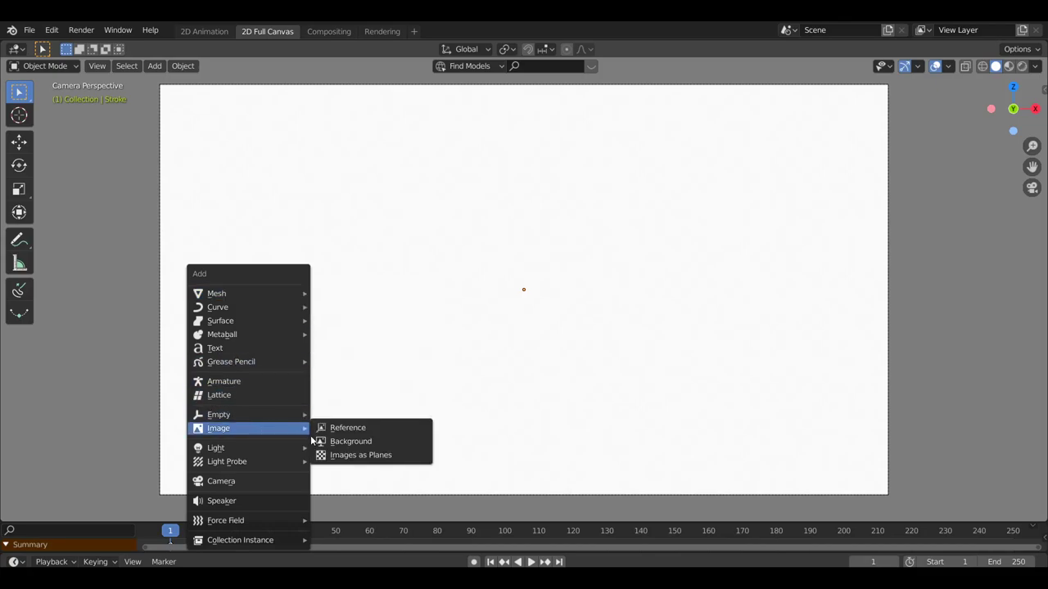
key(Escape)
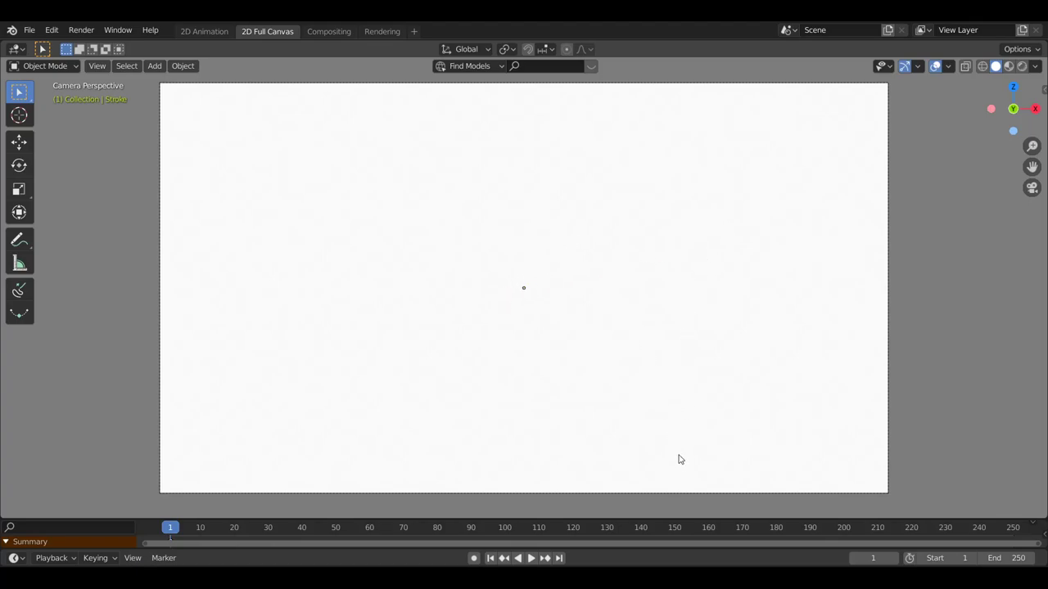
Step: Drop in the woman-with-umbrella drawing as a reference image, stretch it to fill the camera frame, and zoom in
drag(626, 328, 640, 326)
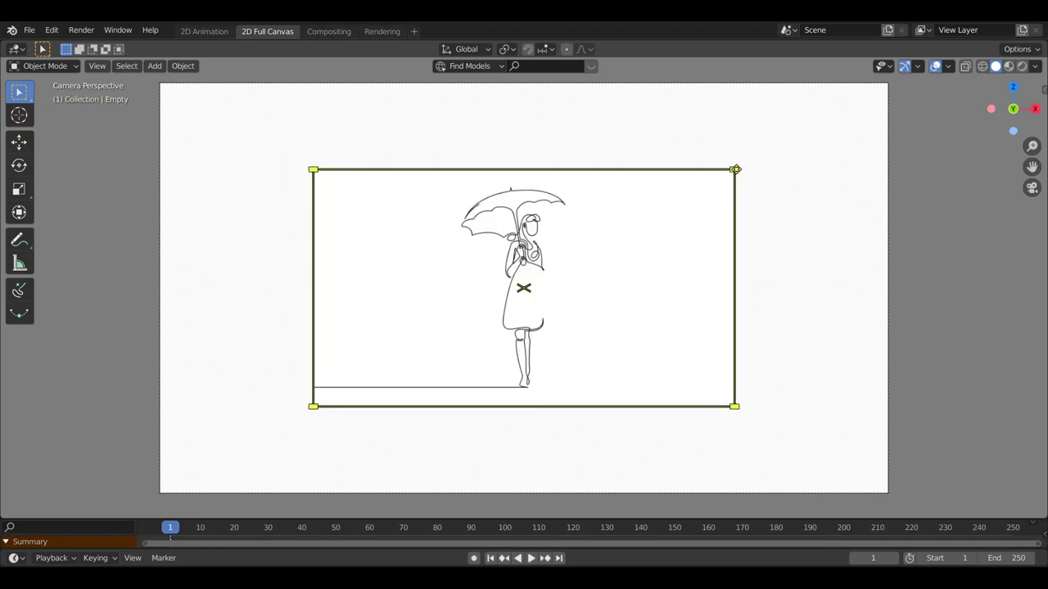
drag(734, 169, 926, 108)
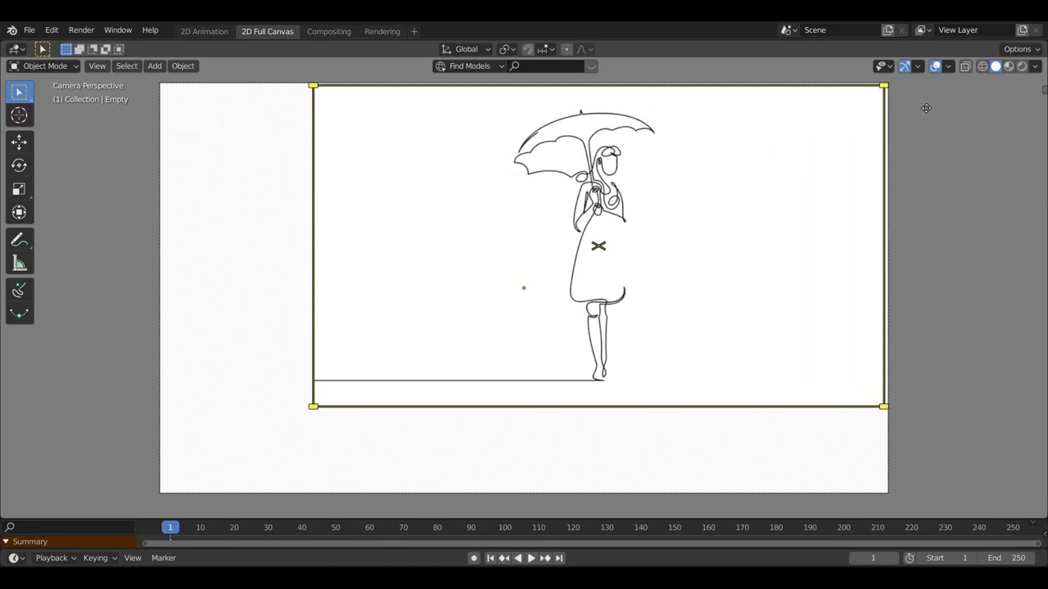
drag(926, 108, 928, 107)
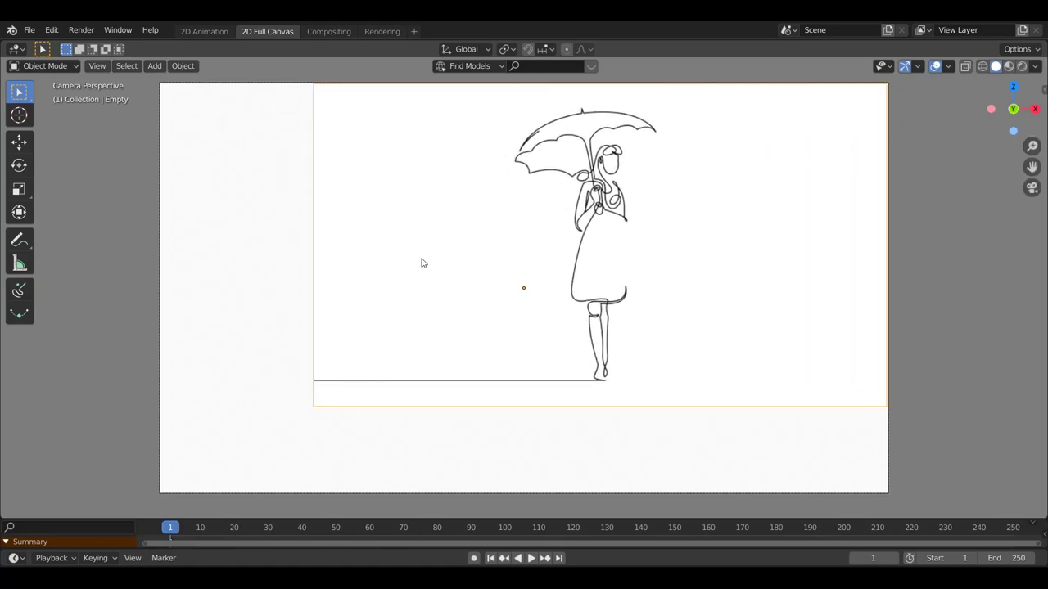
drag(313, 406, 163, 493)
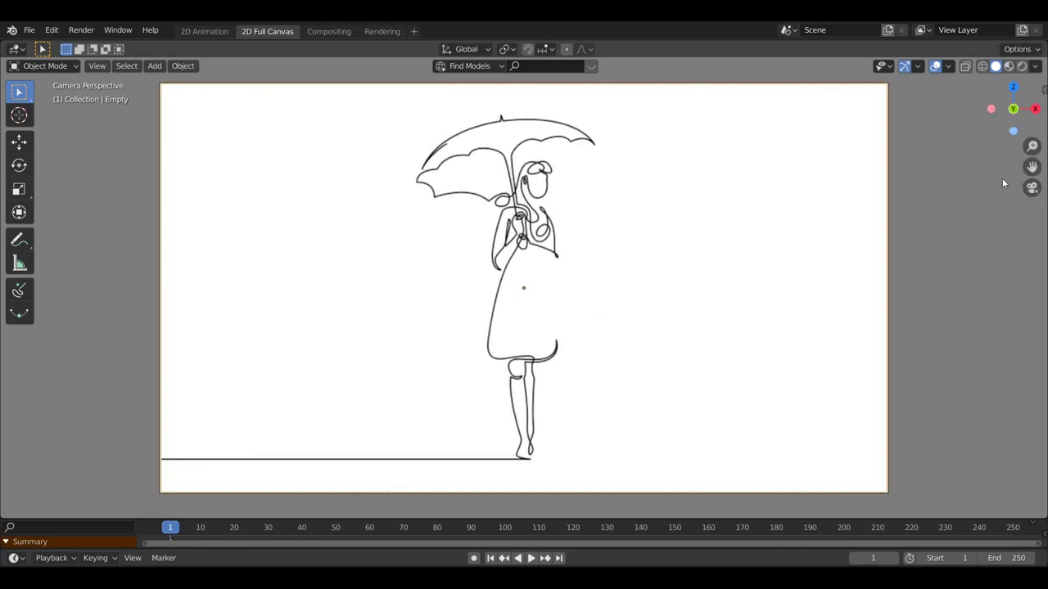
drag(1032, 144, 1040, 144)
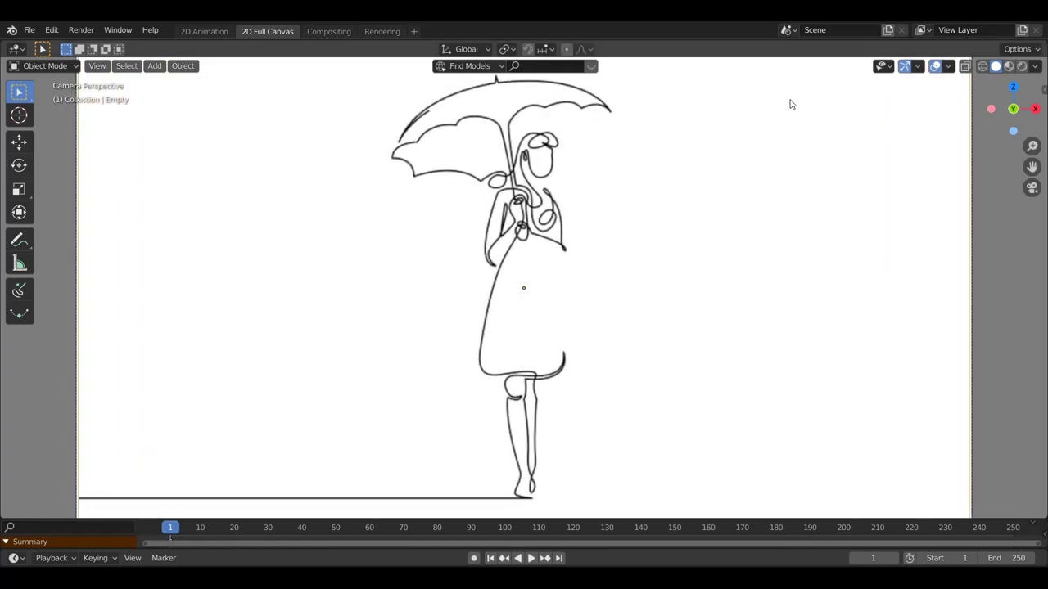
Step: Toggle the window to fullscreen and zoom in slightly on the drawing
click(118, 30)
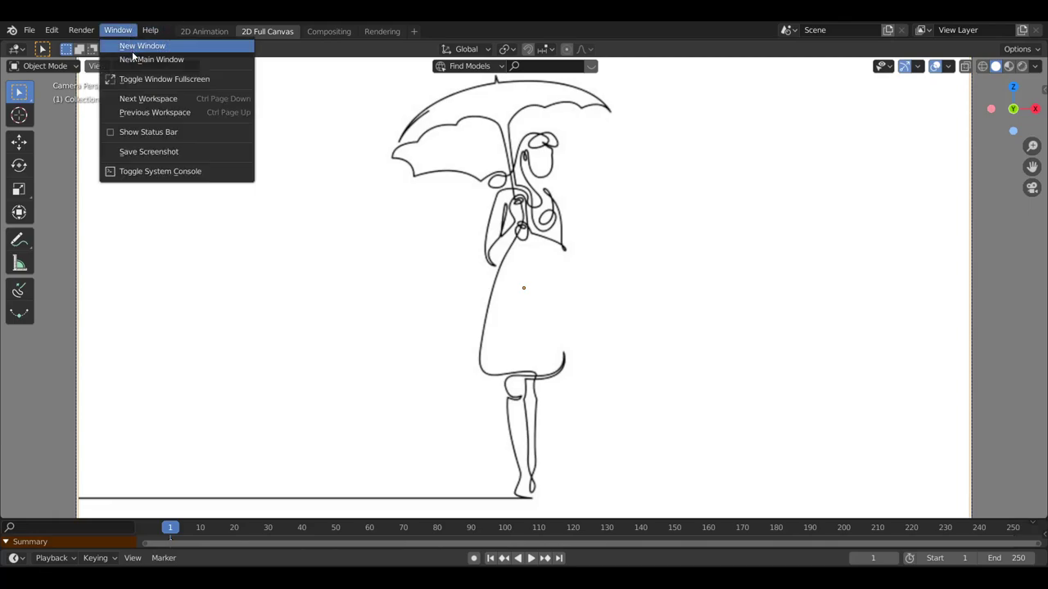
click(136, 78)
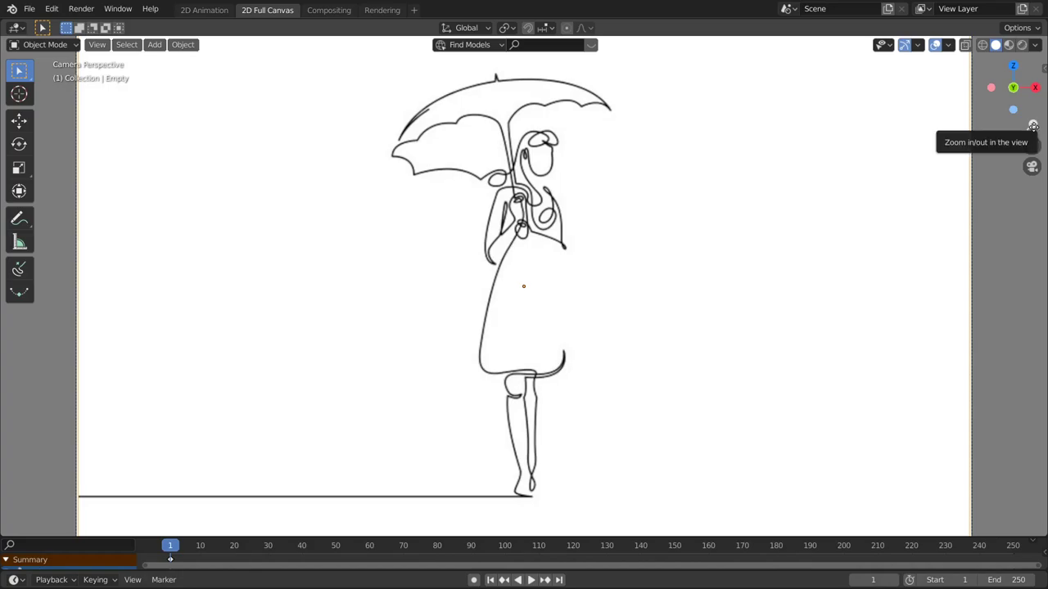
drag(1034, 127, 1037, 124)
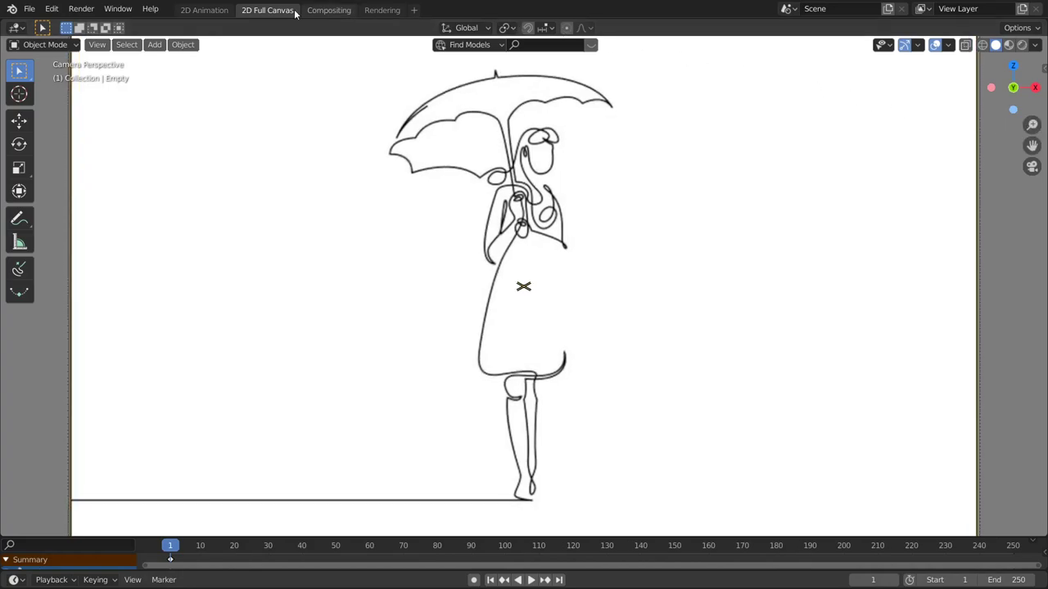
Step: Keep the object in Object Mode and return to the 2D Animation workspace
click(44, 45)
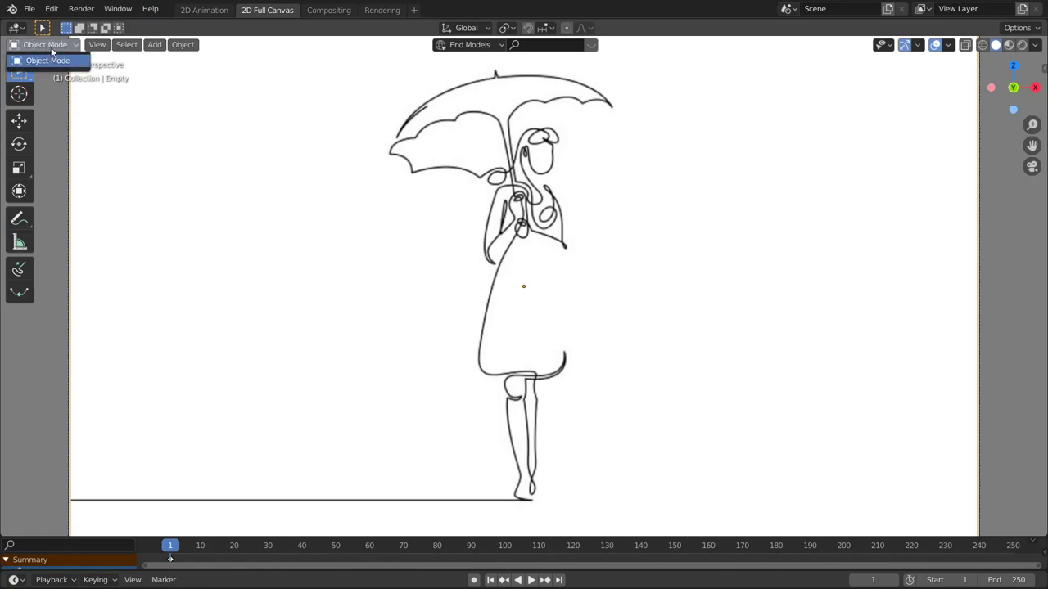
click(49, 59)
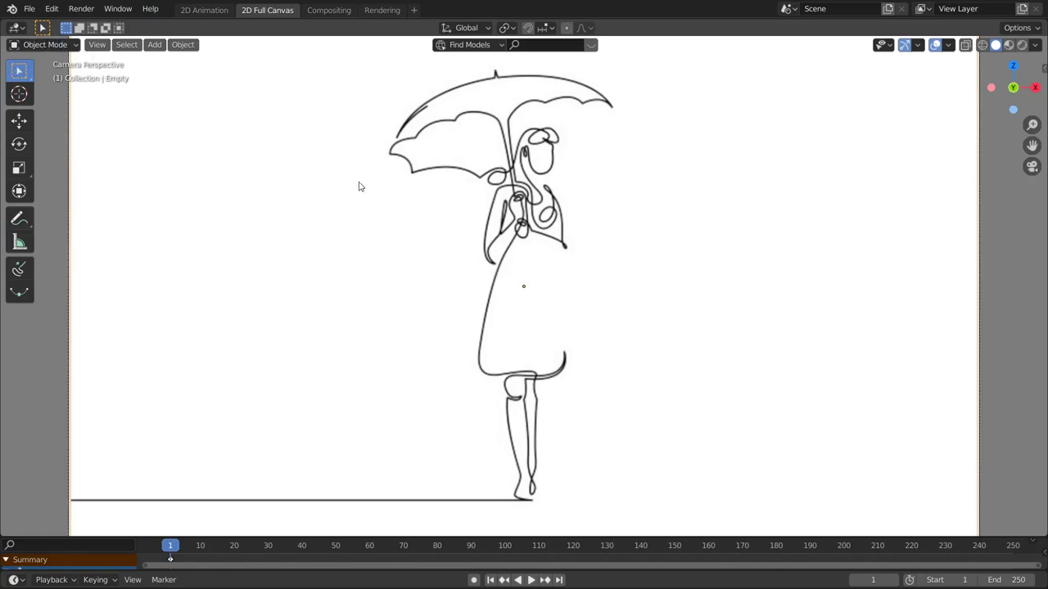
click(220, 12)
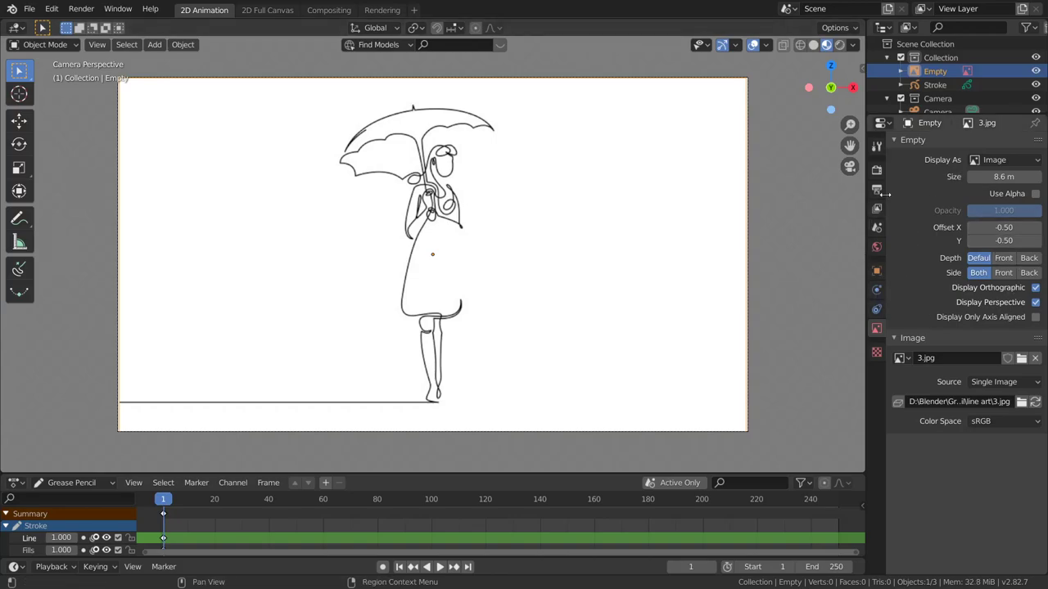
Step: Select the Stroke object and remove its Black Dots, Grey and Red materials
click(934, 85)
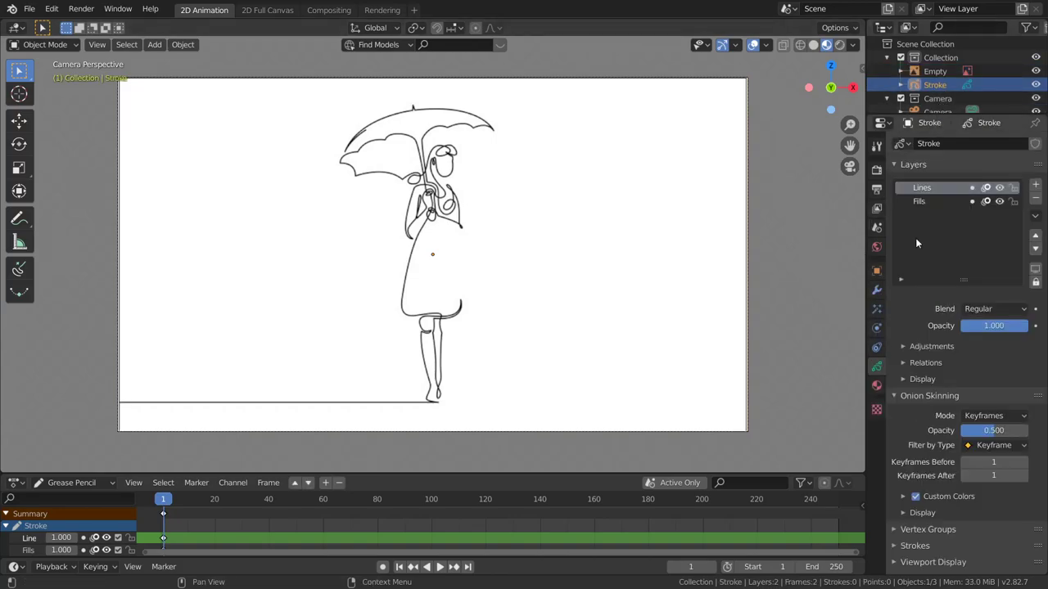
click(877, 384)
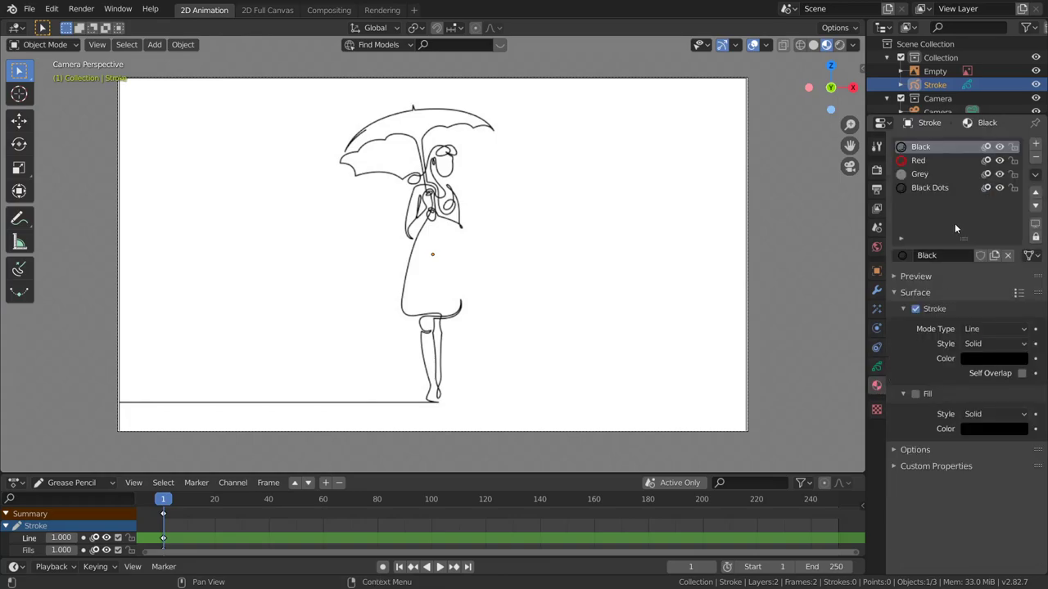
click(945, 188)
click(1036, 159)
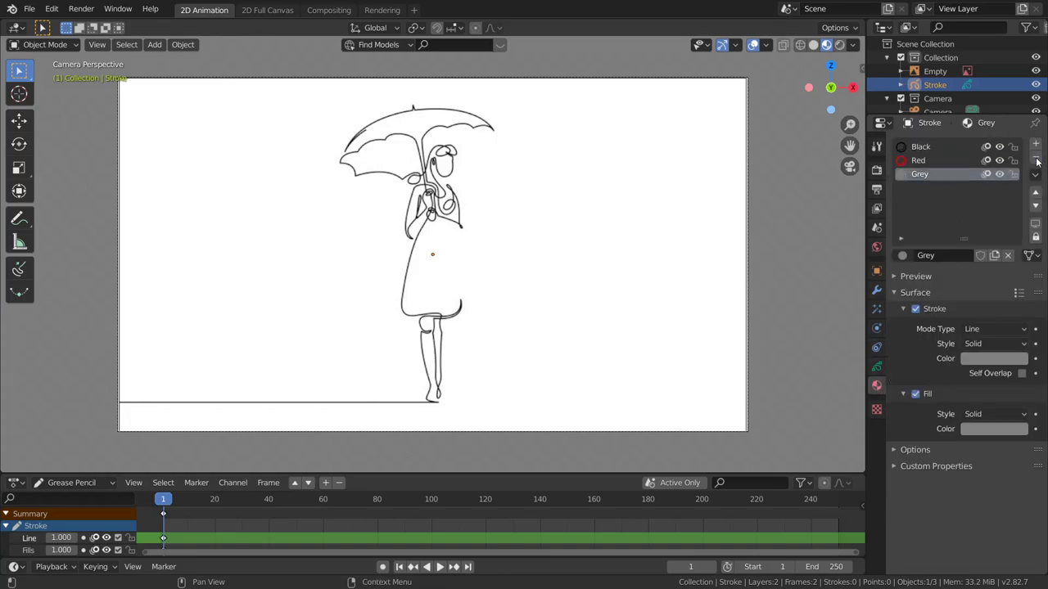
click(1037, 159)
click(1036, 159)
click(1036, 159)
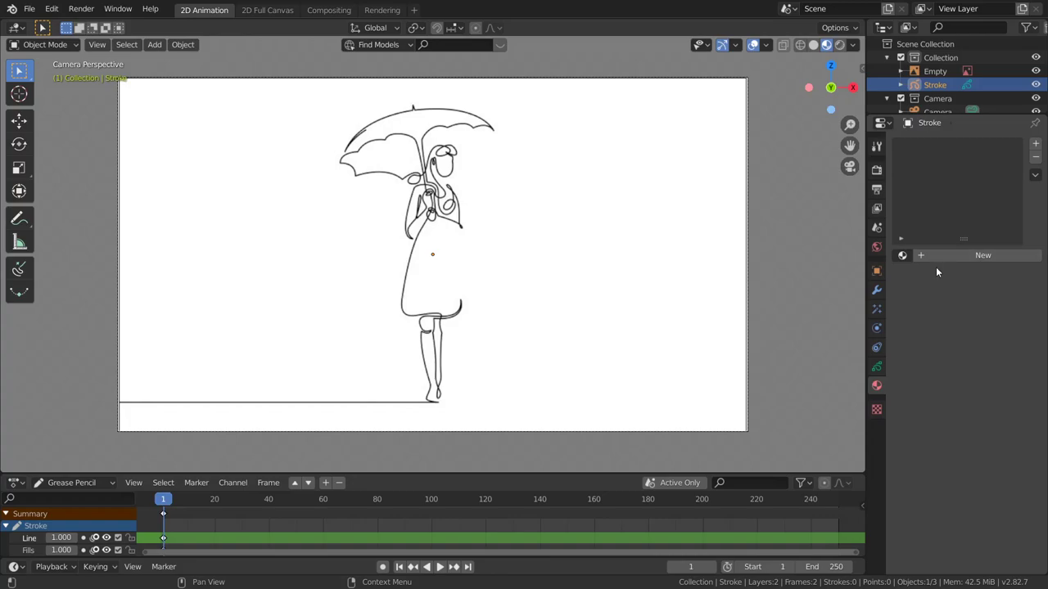
Step: Add a new material and set its stroke colour to red (H 0.019, S 0.856, V 0.754)
click(958, 256)
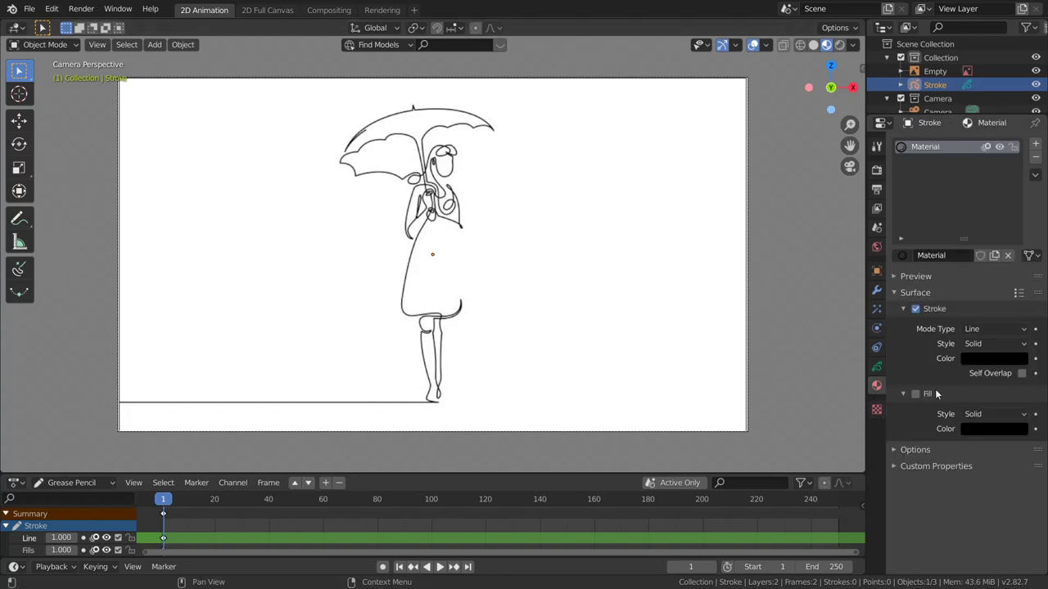
click(984, 361)
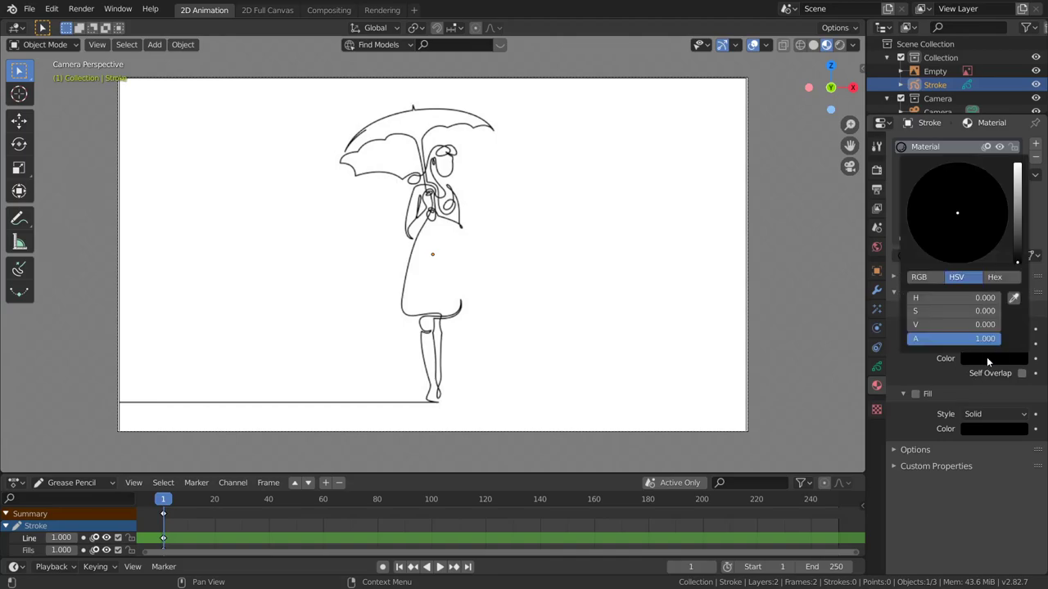
drag(1019, 251, 1020, 203)
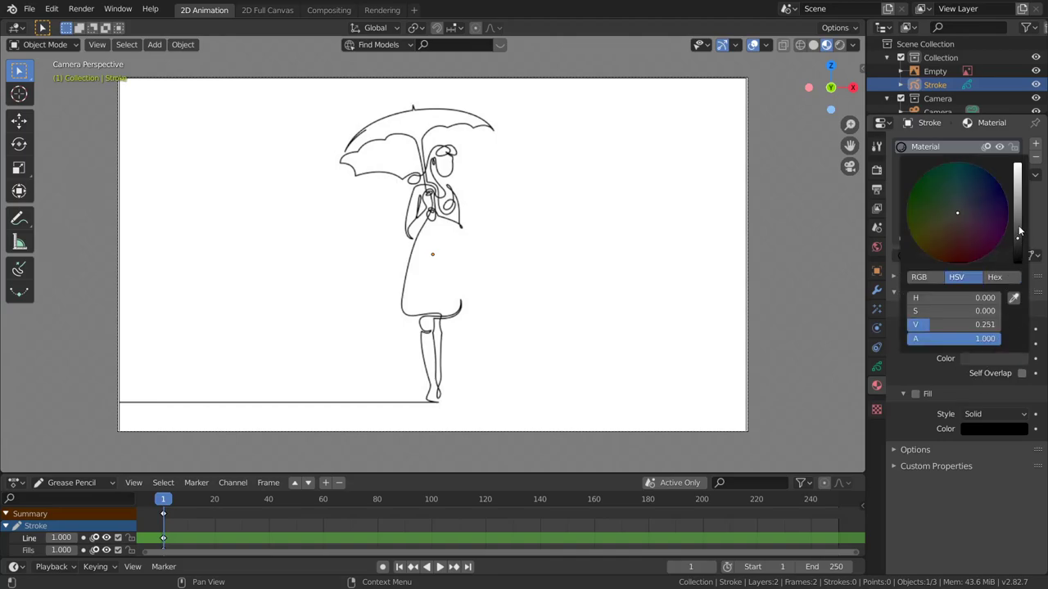
click(962, 255)
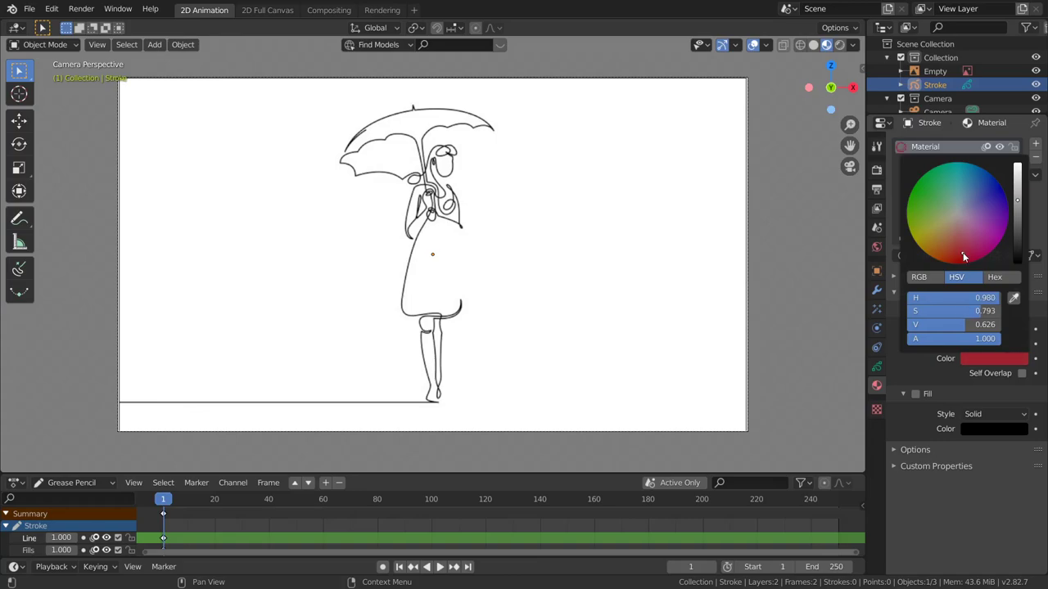
mouse_move(962, 253)
mouse_down()
mouse_move(946, 247)
mouse_move(952, 258)
mouse_up()
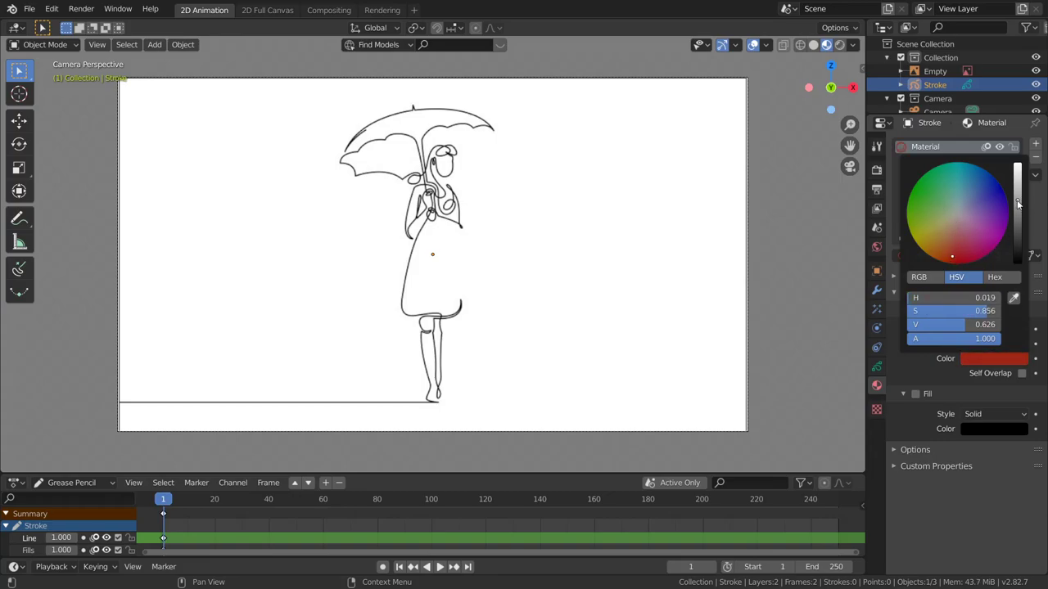
drag(1018, 203, 1019, 189)
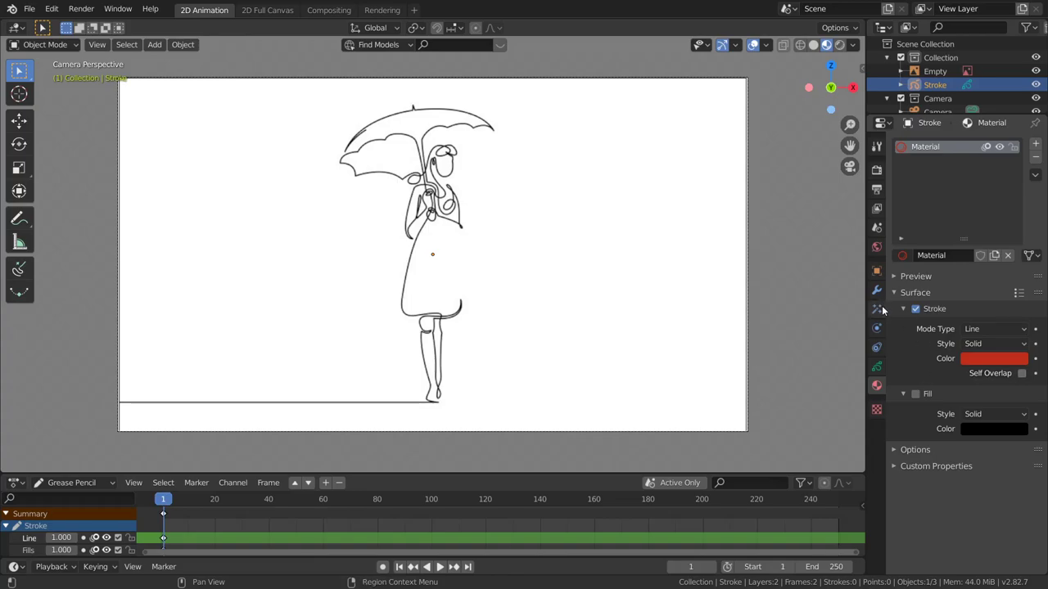
Step: Show the Stroke object's Lines and Fills layers in Object Data properties and zoom in on the figure
click(875, 368)
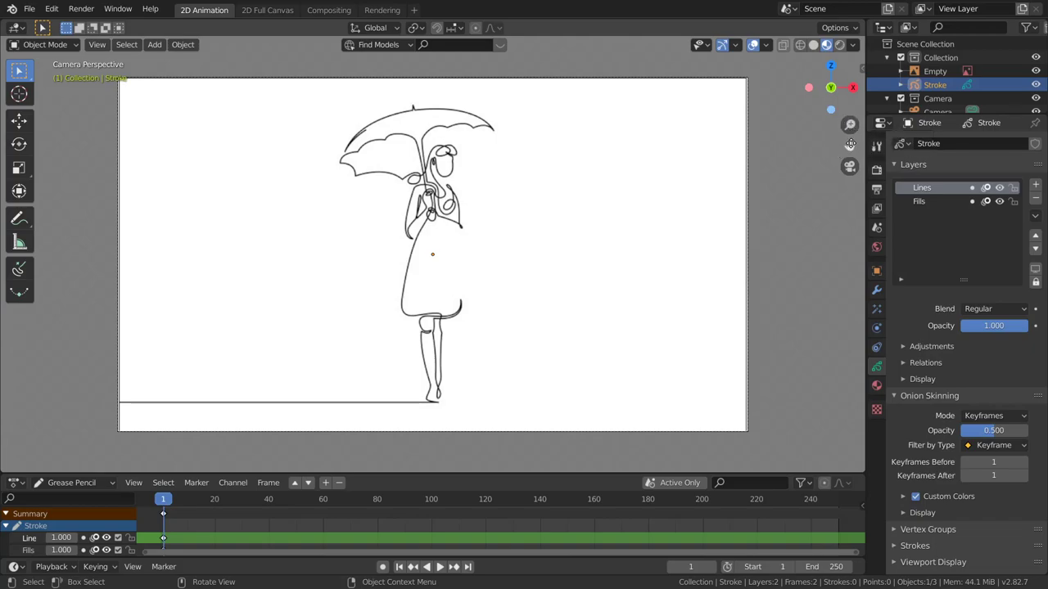
drag(850, 124, 850, 107)
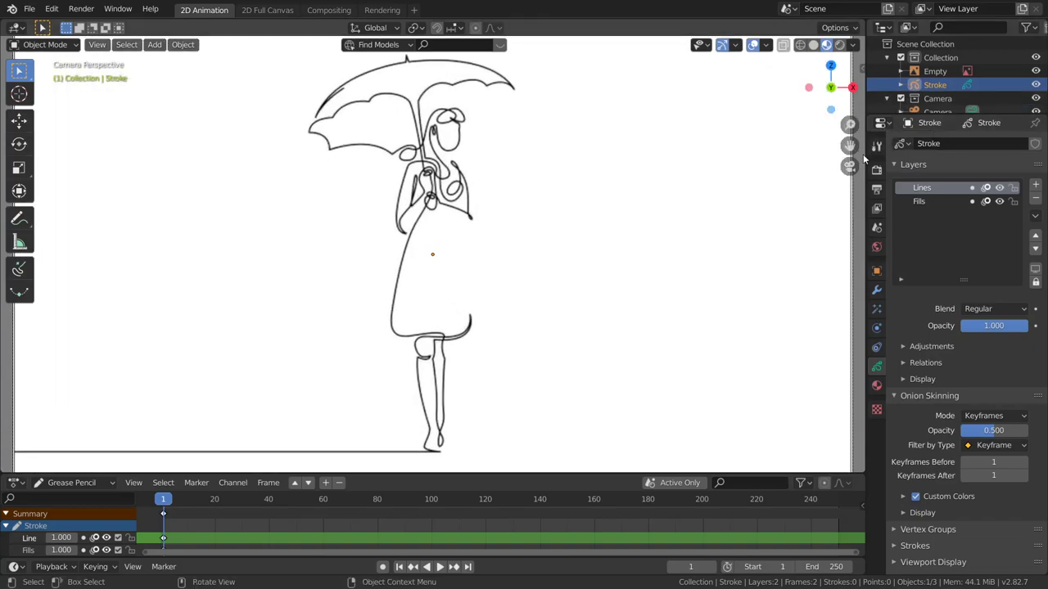
drag(850, 144, 858, 135)
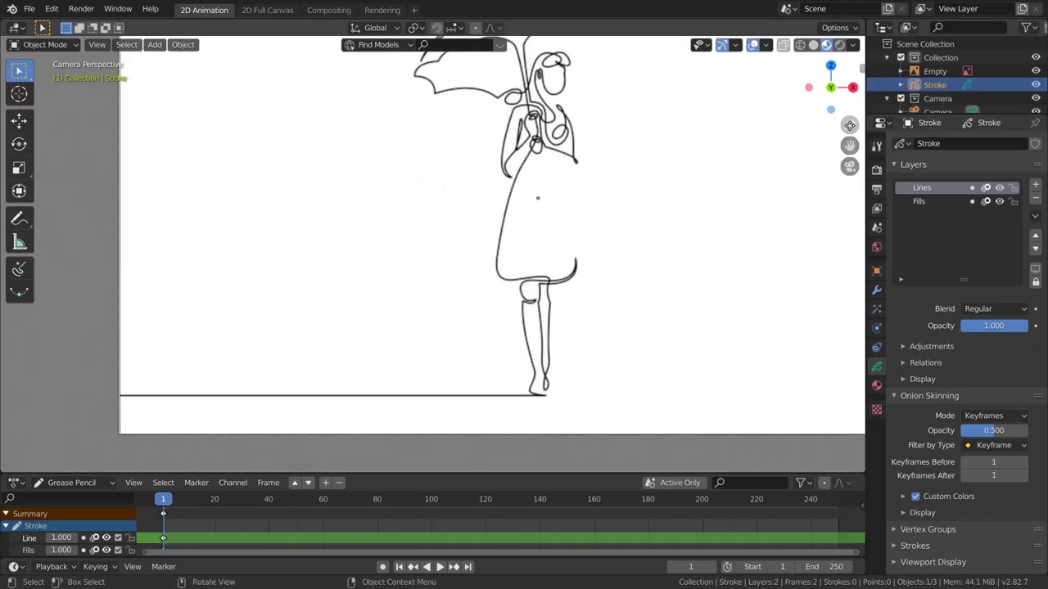
scroll(851, 127, up, 1)
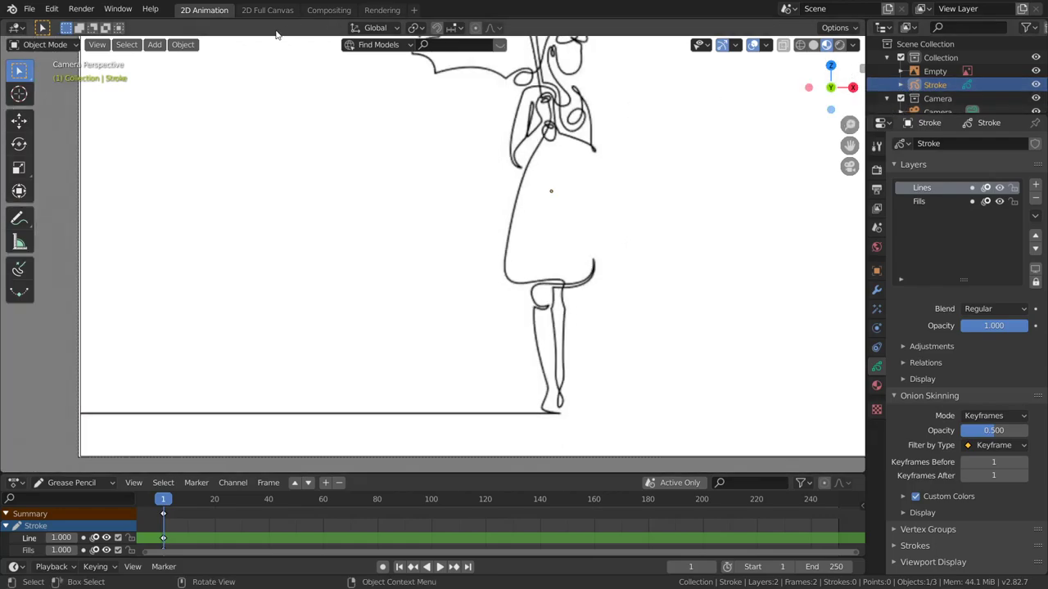
Step: Put the Stroke object in Draw Mode, switch to 2D Full Canvas, and fit the camera view
click(45, 45)
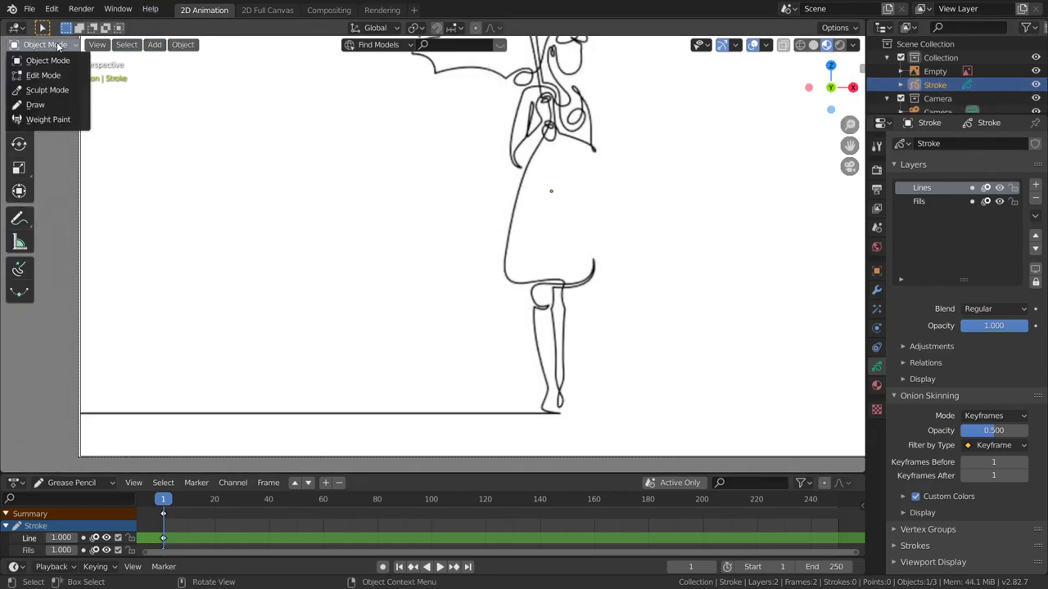
click(33, 87)
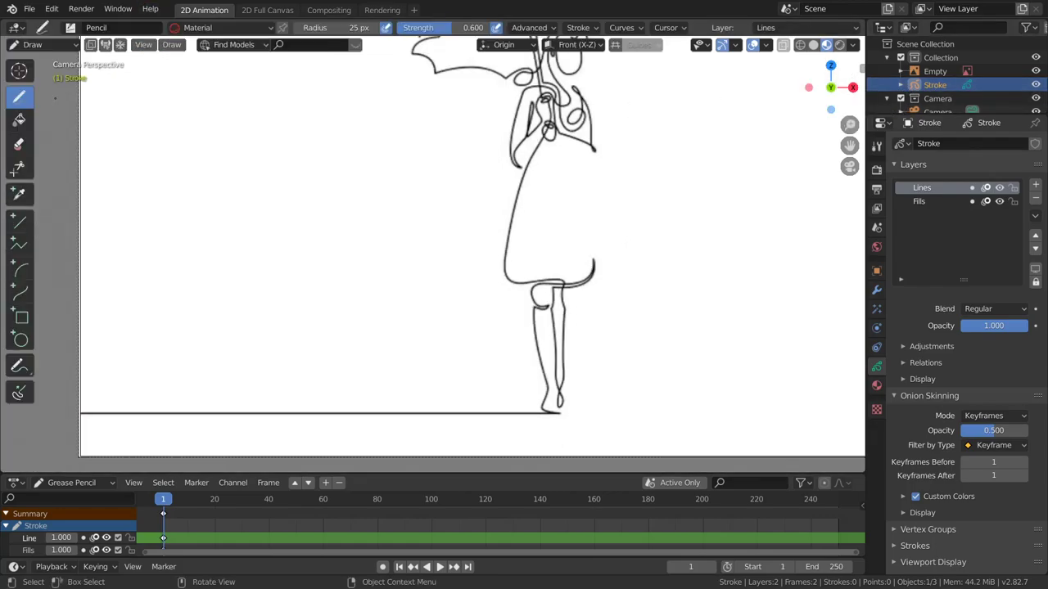
click(266, 9)
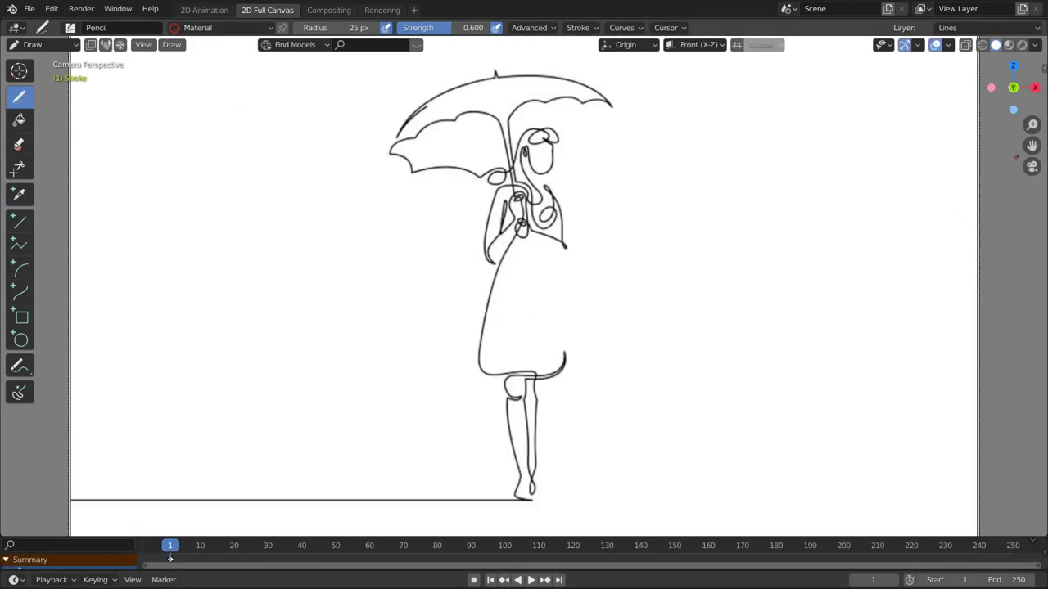
key(Home)
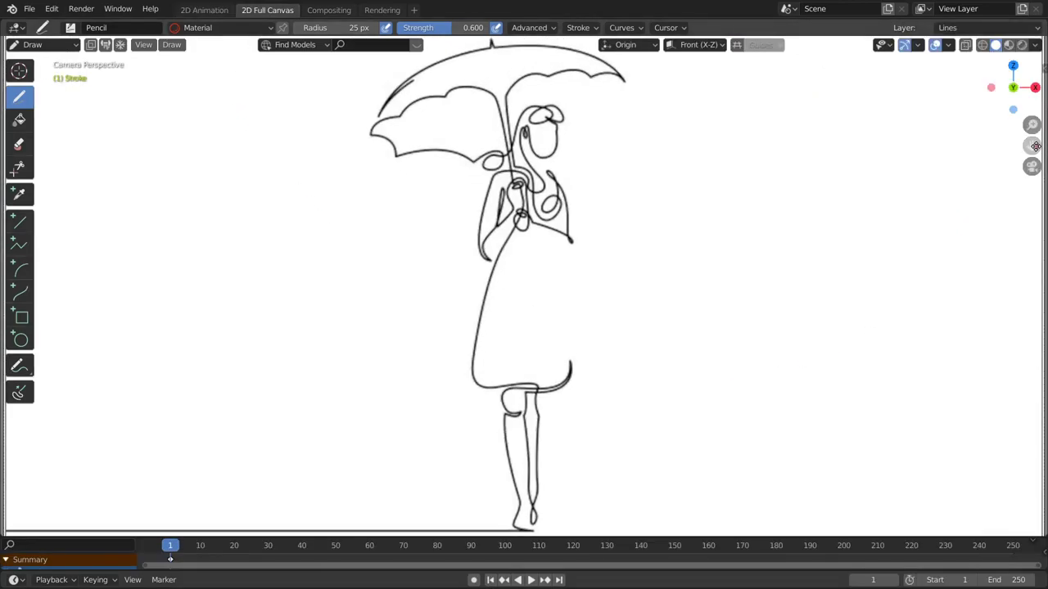
Step: Pan and zoom the view down to frame the dress and the floor line's left end
drag(1035, 145, 1040, 74)
mouse_move(1032, 145)
mouse_down()
mouse_move(1032, 125)
mouse_move(1033, 144)
mouse_up()
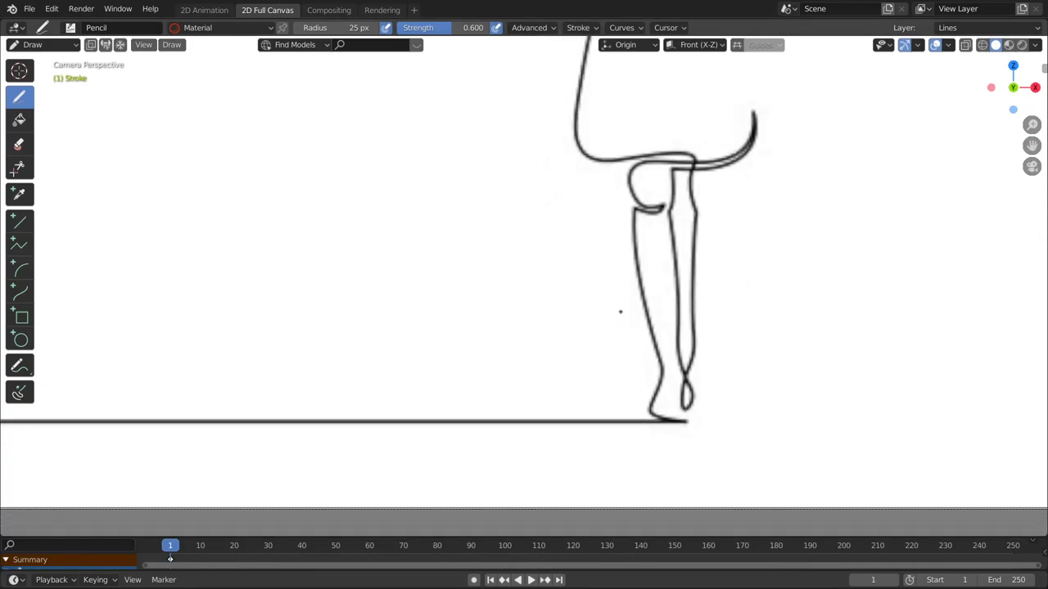
shift+middle_drag(561, 309, 789, 283)
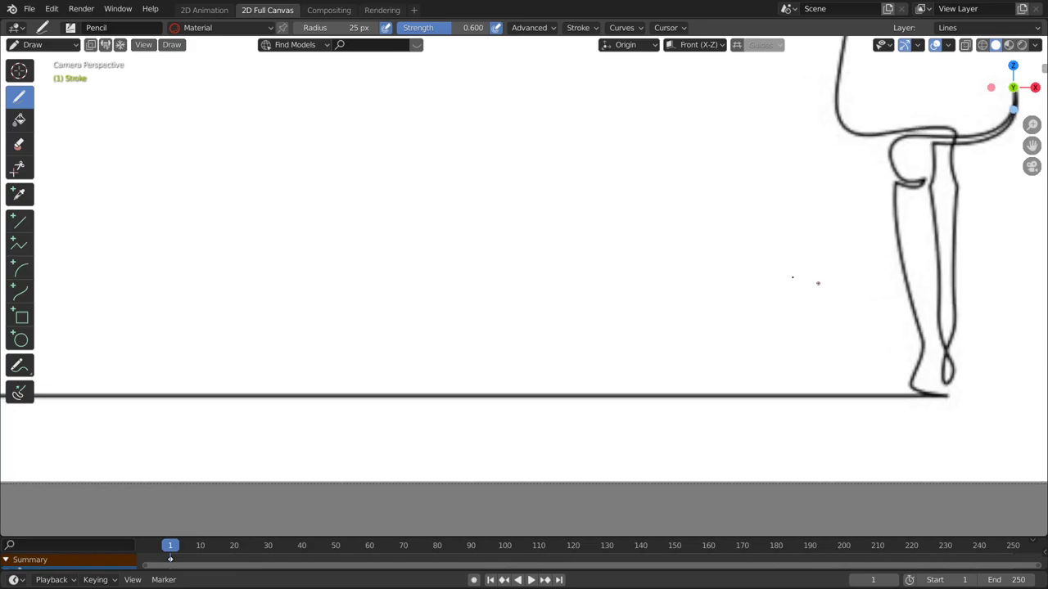
scroll(678, 280, down, 2)
mouse_move(673, 264)
shift+middle_down()
mouse_move(670, 356)
mouse_move(657, 387)
shift+middle_up()
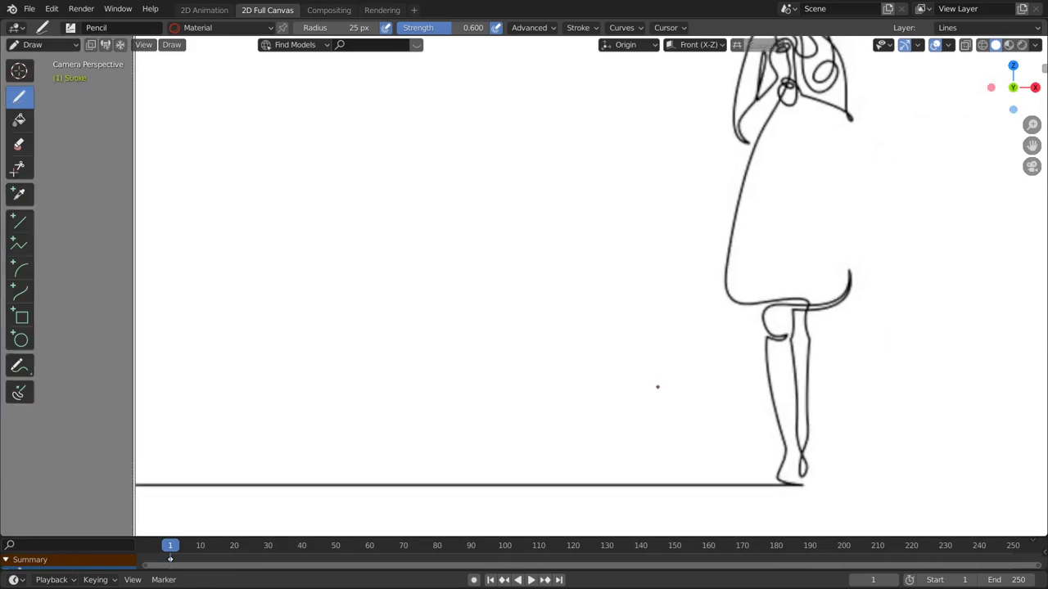
scroll(665, 365, up, 2)
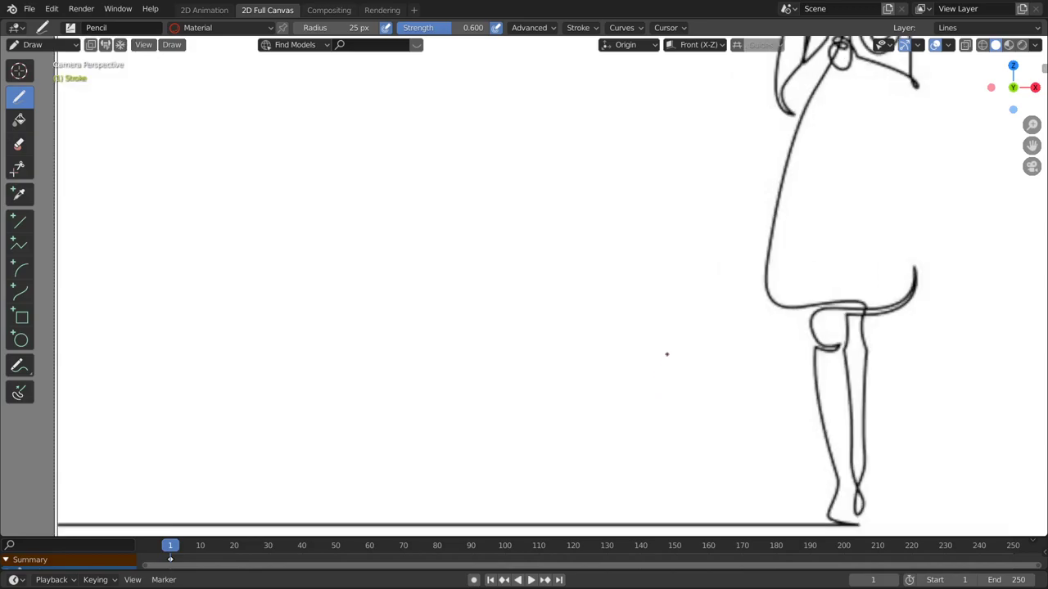
shift+middle_drag(666, 354, 674, 343)
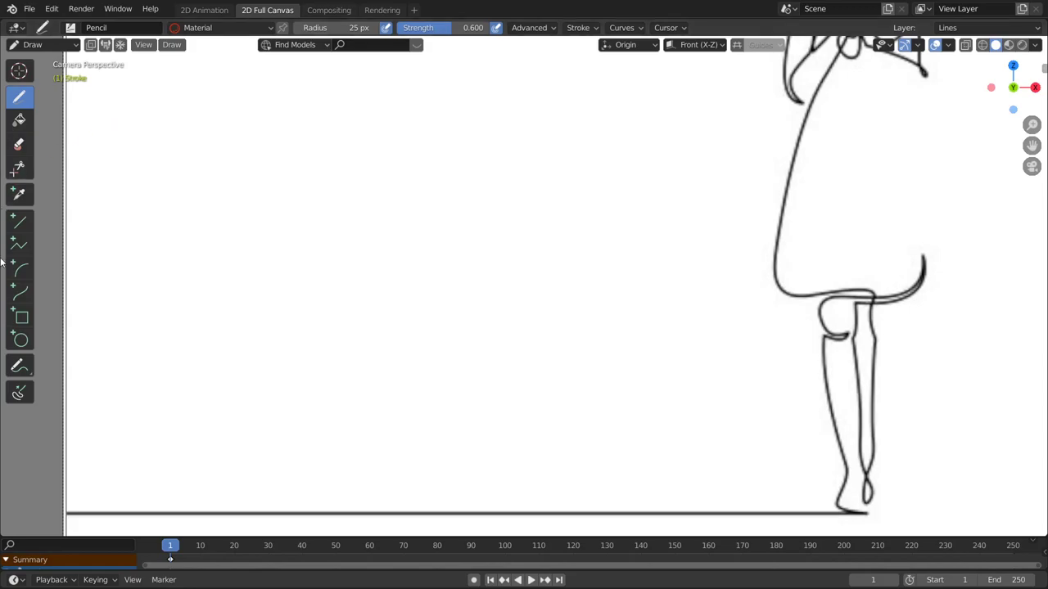
Step: Select the Curve tool, test a short curve, and switch to the Pen brush (30 px, strength 1.000)
click(19, 294)
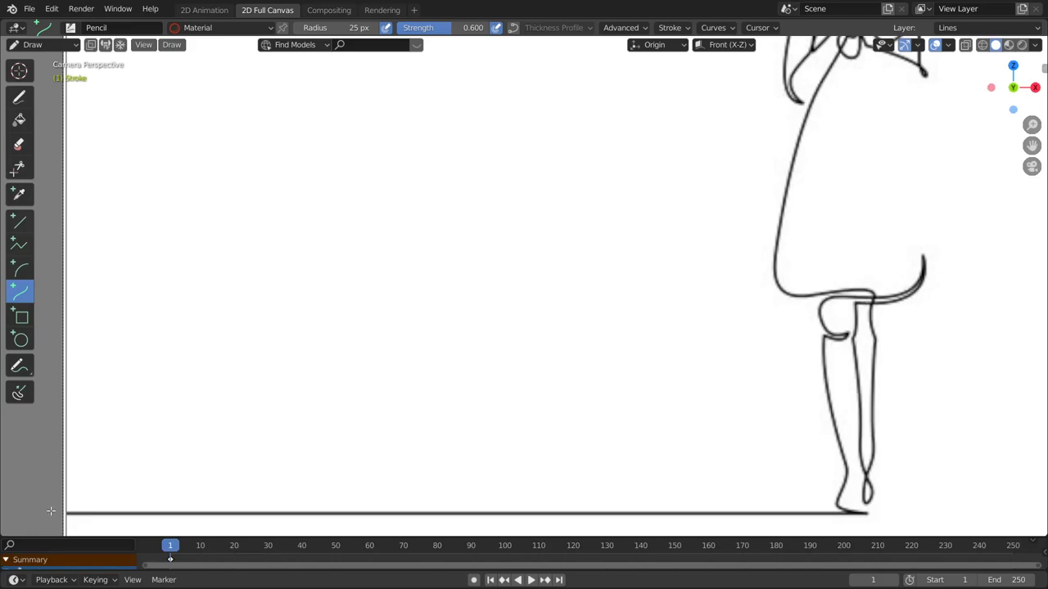
drag(50, 511, 95, 512)
key(Return)
click(71, 28)
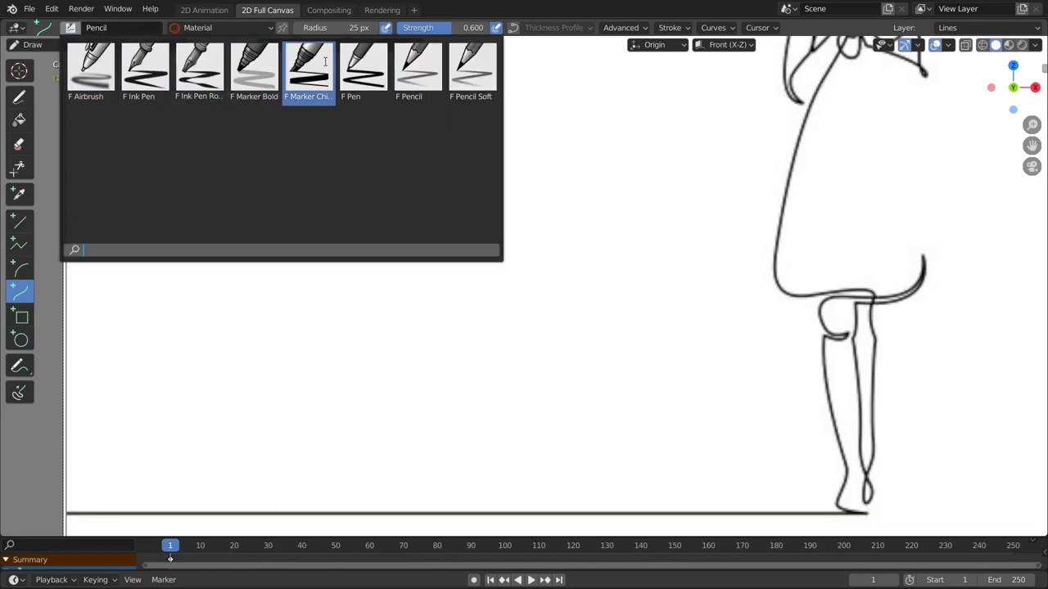
click(353, 79)
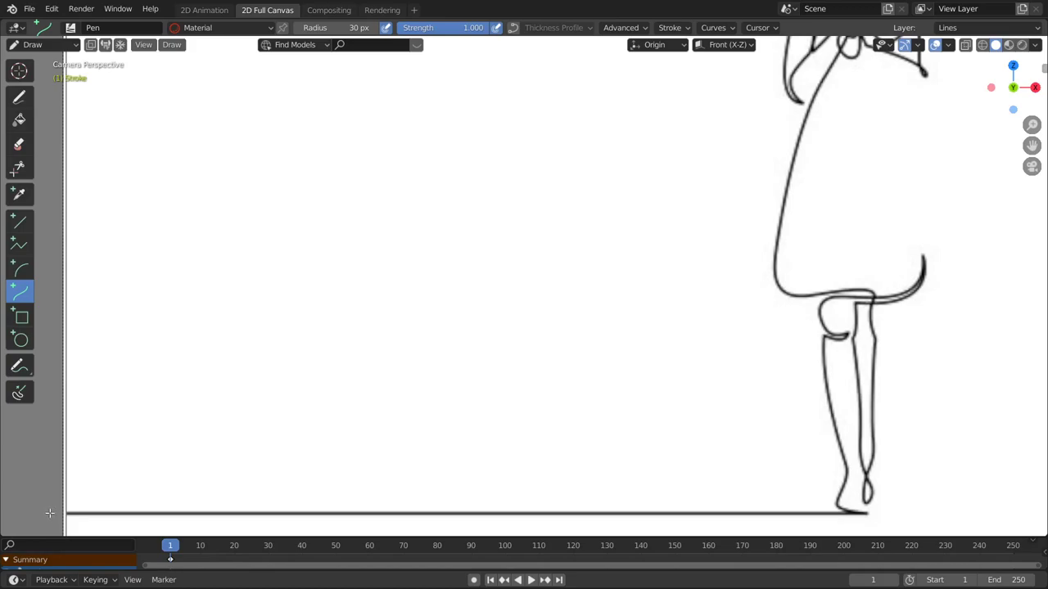
Step: Draw a first red curve along the floor line, then set the brush radius to 10 px
drag(51, 512, 869, 515)
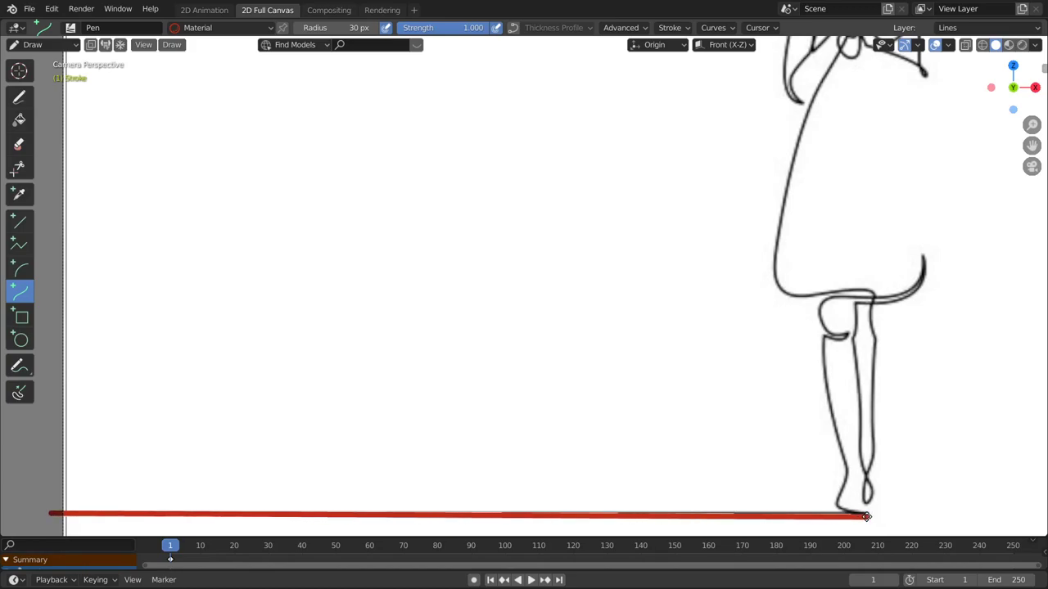
key(Return)
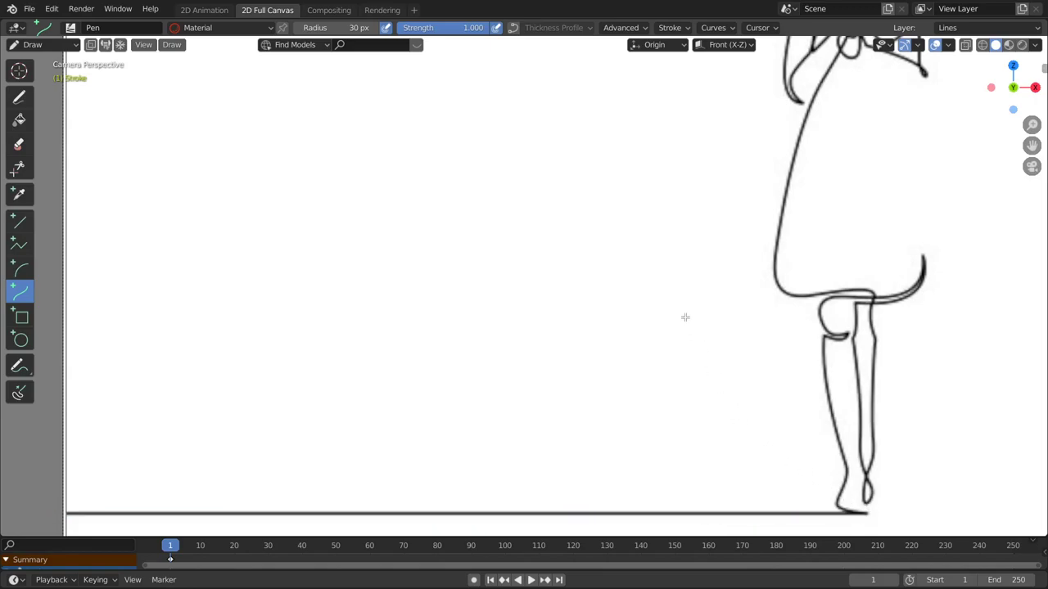
click(356, 28)
text(10)
key(Return)
Step: Redraw the red curve at 10 px along the ground line from its left end to the foot
drag(56, 511, 90, 509)
key(Return)
mouse_move(59, 513)
mouse_down()
mouse_move(610, 523)
mouse_move(865, 514)
mouse_up()
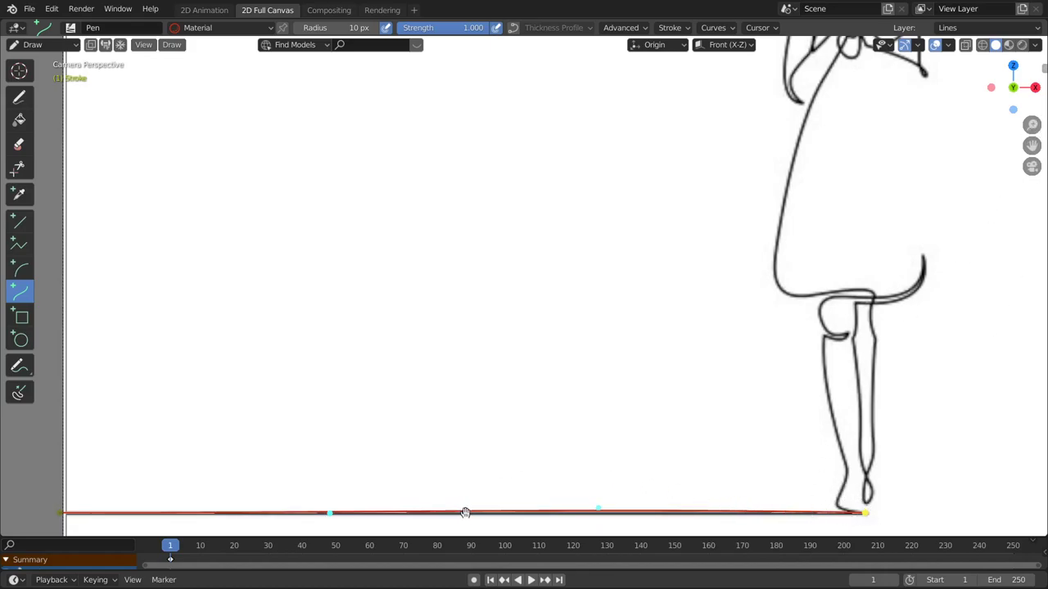
Step: Flatten the red curve onto the ground line and reshape its end at the foot
drag(465, 513, 468, 515)
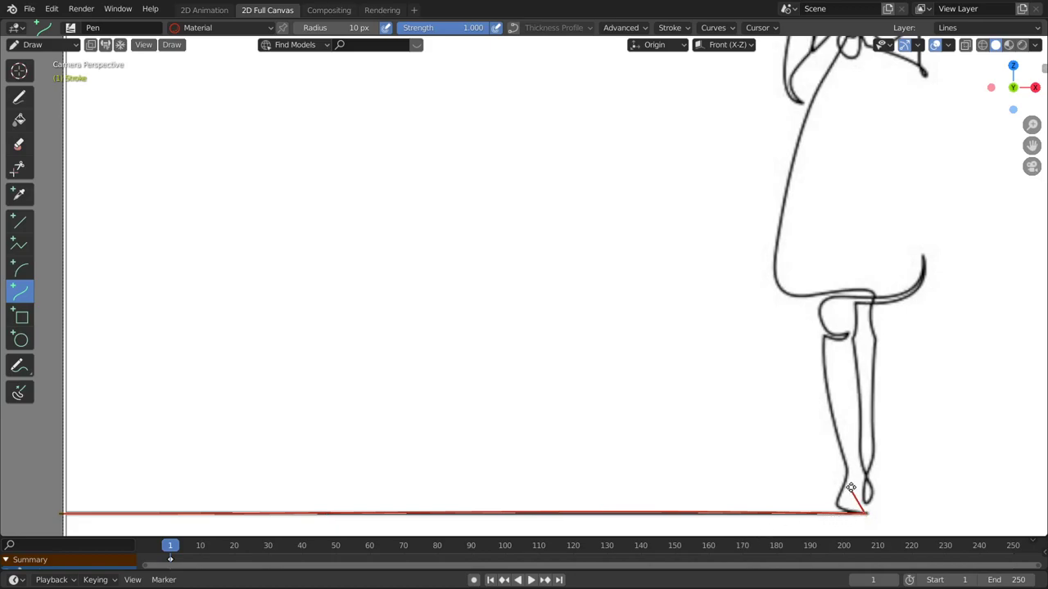
mouse_move(851, 488)
mouse_down()
mouse_move(852, 510)
mouse_move(834, 511)
mouse_up()
drag(833, 512, 832, 511)
drag(832, 512, 830, 511)
Step: Extrude a new segment from the foot up the leg and bend it to follow the leg's outline
key(e)
click(824, 336)
drag(840, 431, 819, 402)
drag(822, 338, 850, 337)
Step: Extend the red line along the flared skirt hem, curving it to its upturned tip
key(e)
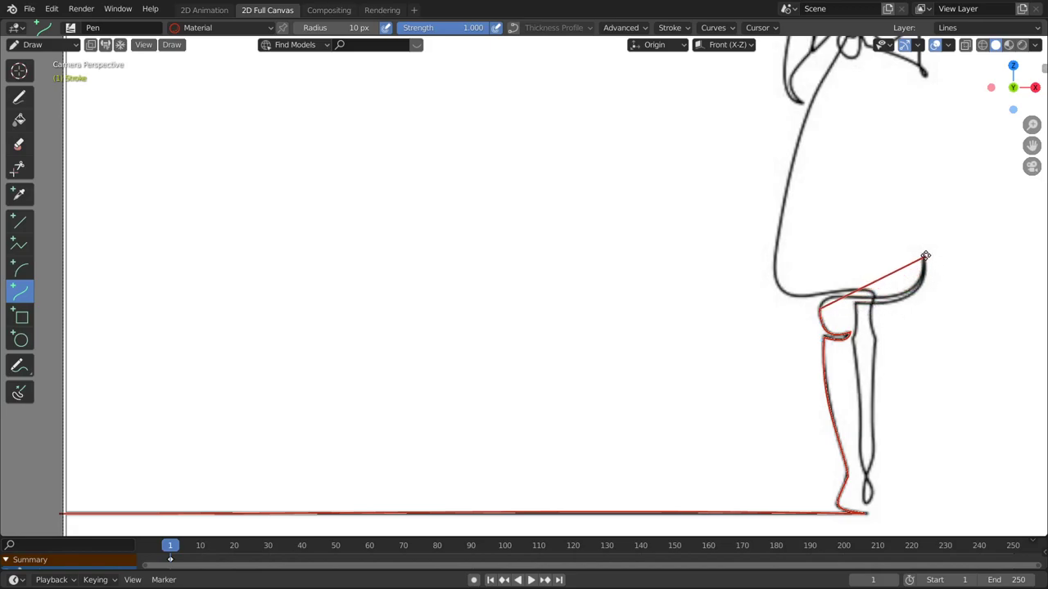
click(925, 256)
drag(887, 275, 925, 312)
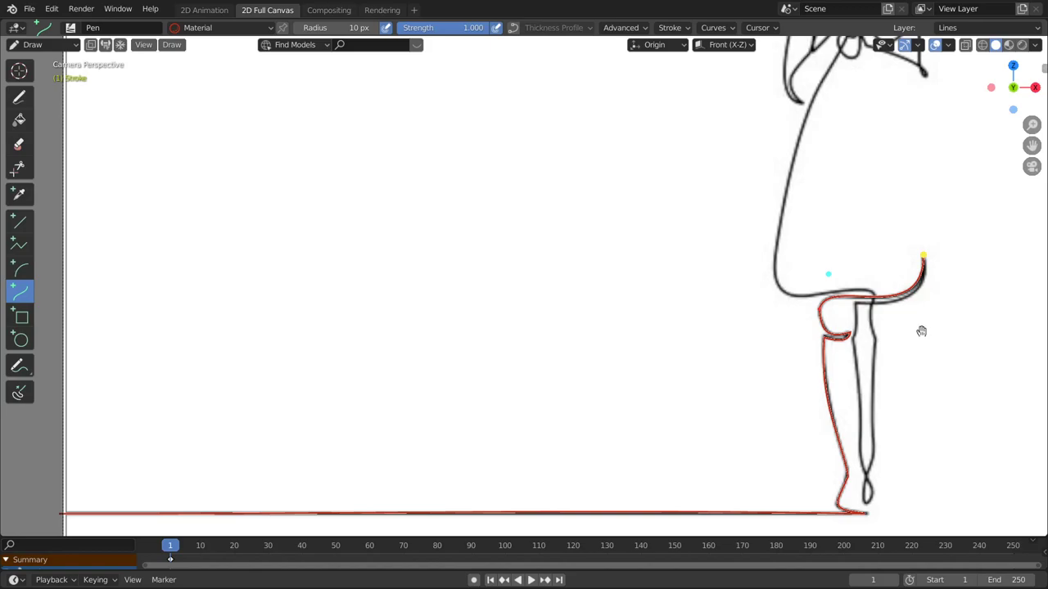
key(e)
mouse_move(856, 305)
mouse_down()
mouse_move(896, 310)
mouse_move(929, 284)
mouse_up()
Step: Trace the red line down the second leg to the foot and start a segment back up
drag(856, 305, 856, 340)
click(855, 329)
drag(856, 327, 860, 317)
key(e)
mouse_move(859, 443)
mouse_down()
mouse_move(857, 380)
mouse_move(859, 407)
mouse_up()
drag(859, 442, 866, 473)
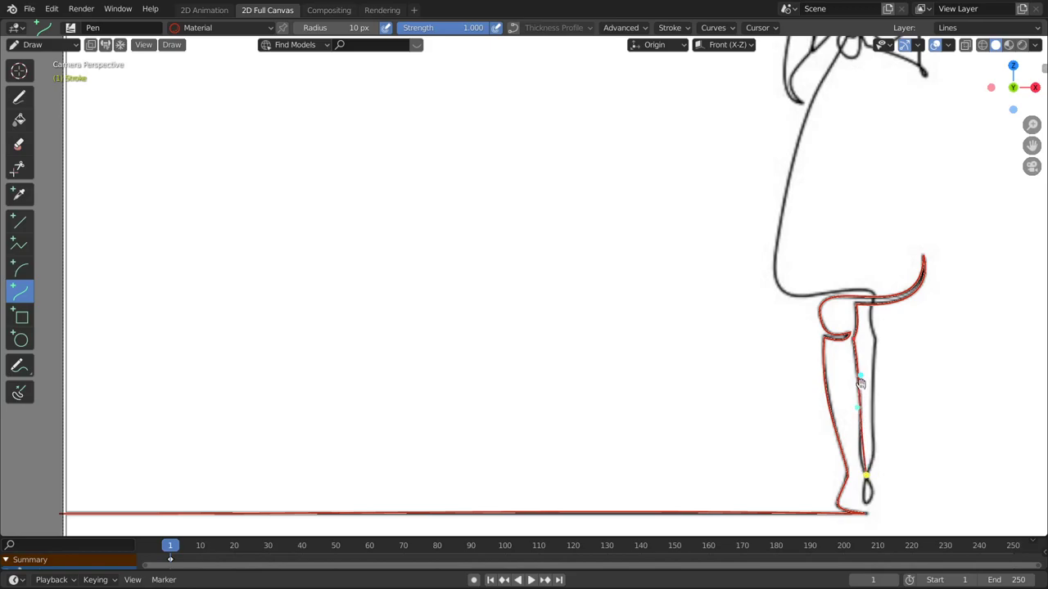
drag(865, 473, 859, 454)
drag(872, 501, 868, 502)
click(867, 500)
click(873, 465)
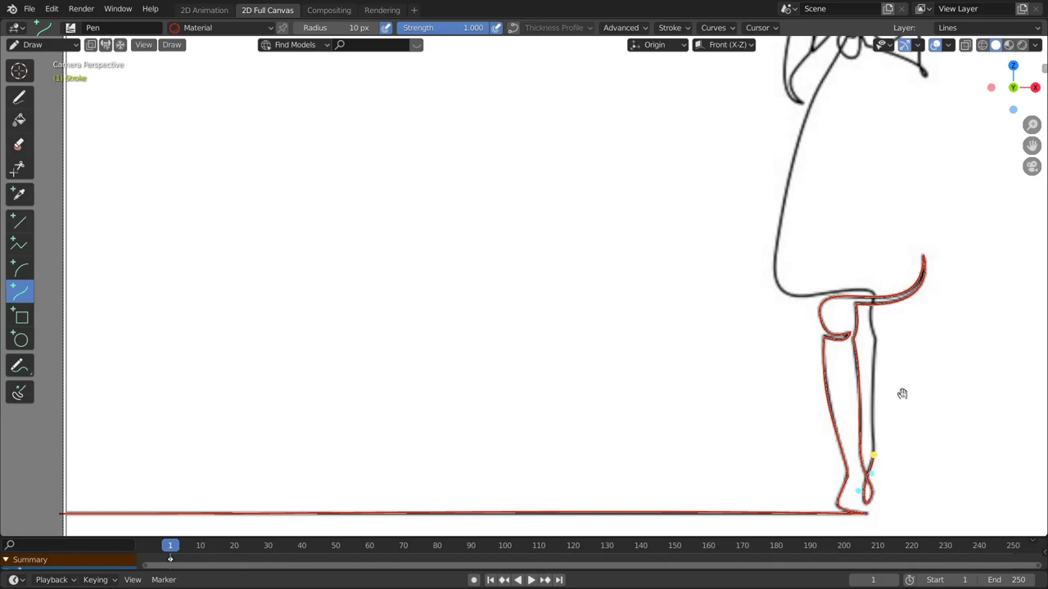
Step: Draw a curved stroke along the second leg's right edge
click(878, 340)
drag(877, 339, 874, 441)
click(874, 380)
drag(873, 420, 876, 375)
key(Return)
Step: Extend the line from the hip along the skirt's left outline to the top of the body
drag(872, 292, 775, 248)
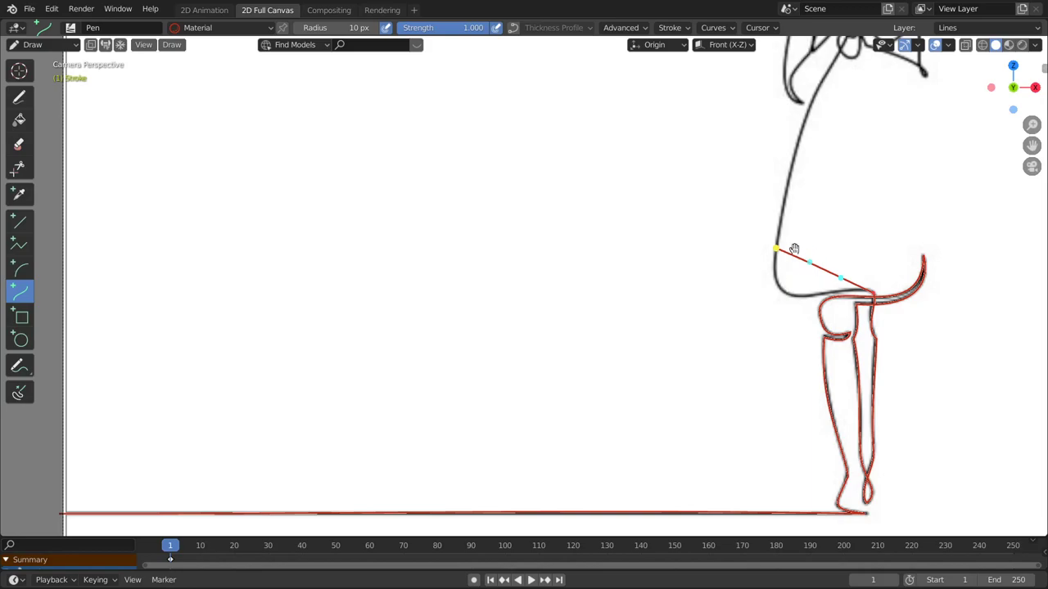
drag(809, 262, 761, 331)
drag(842, 279, 843, 279)
key(e)
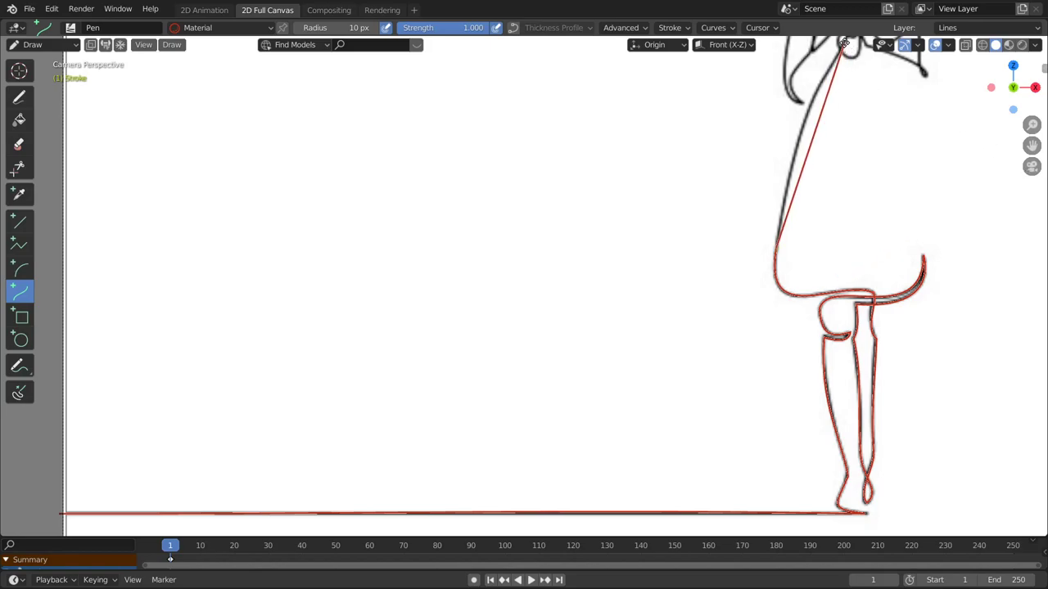
click(843, 41)
mouse_move(793, 173)
mouse_down()
mouse_move(790, 158)
mouse_move(821, 103)
mouse_move(811, 87)
mouse_up()
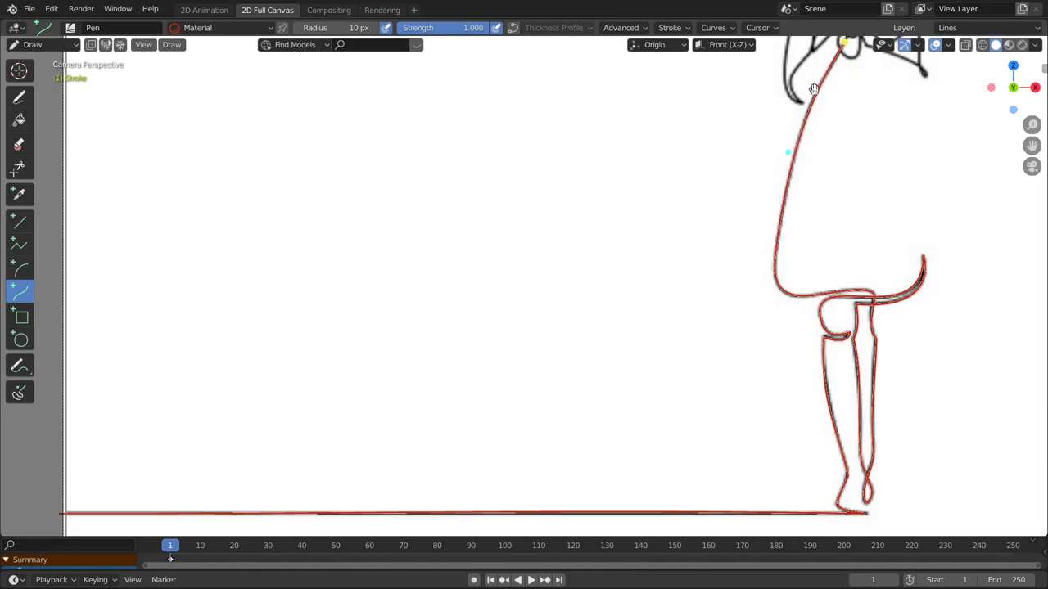
click(812, 87)
drag(786, 152, 790, 127)
key(Return)
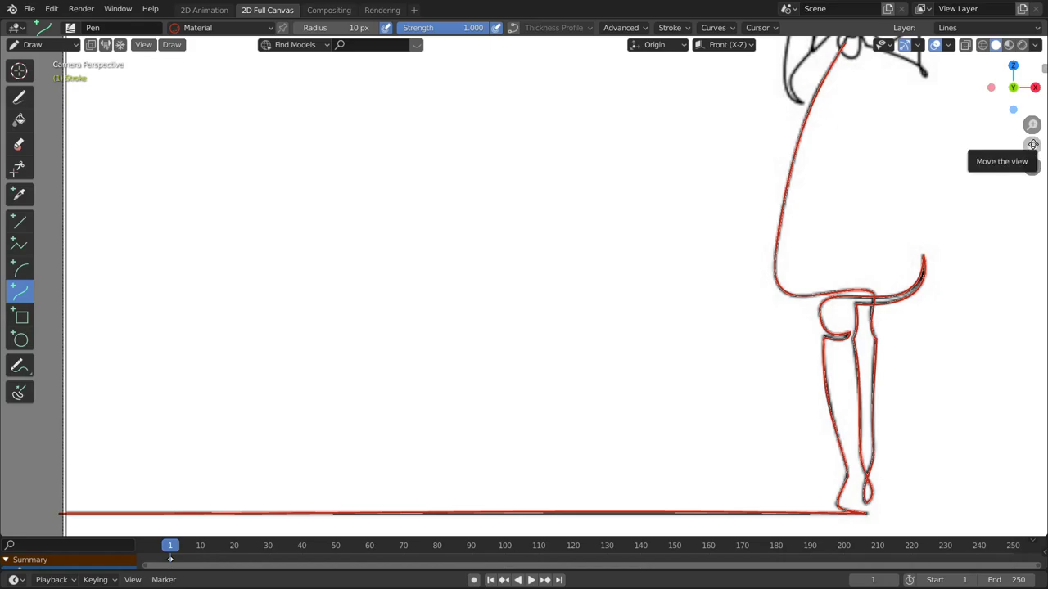
Step: Bring the umbrella into view and pull the red line's end up to the hand on the handle
drag(1031, 145, 971, 243)
drag(1031, 145, 888, 383)
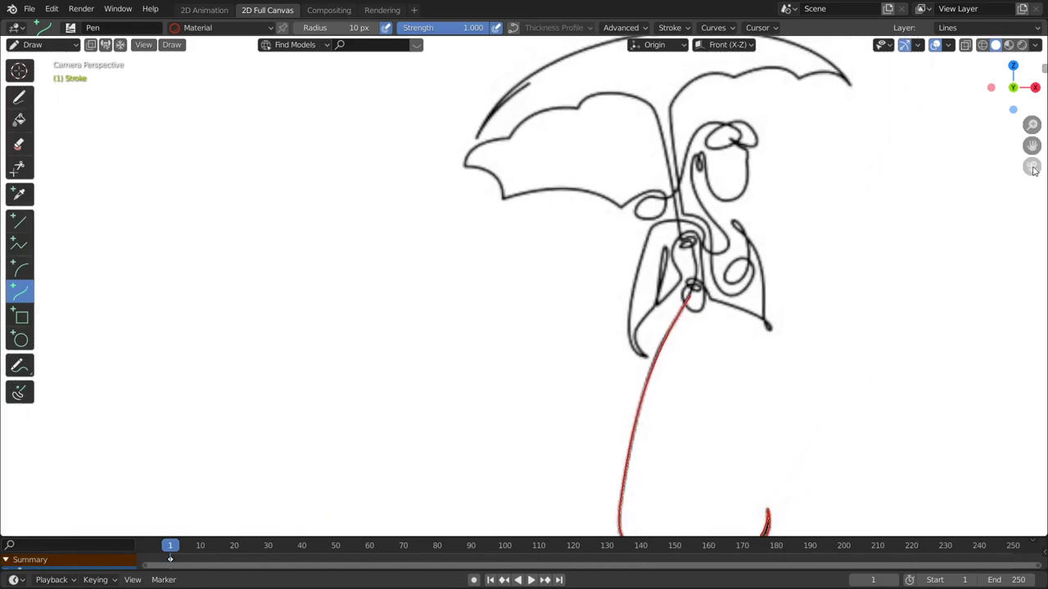
mouse_move(1031, 146)
mouse_down()
mouse_move(1028, 172)
mouse_move(1033, 148)
mouse_move(982, 243)
mouse_up()
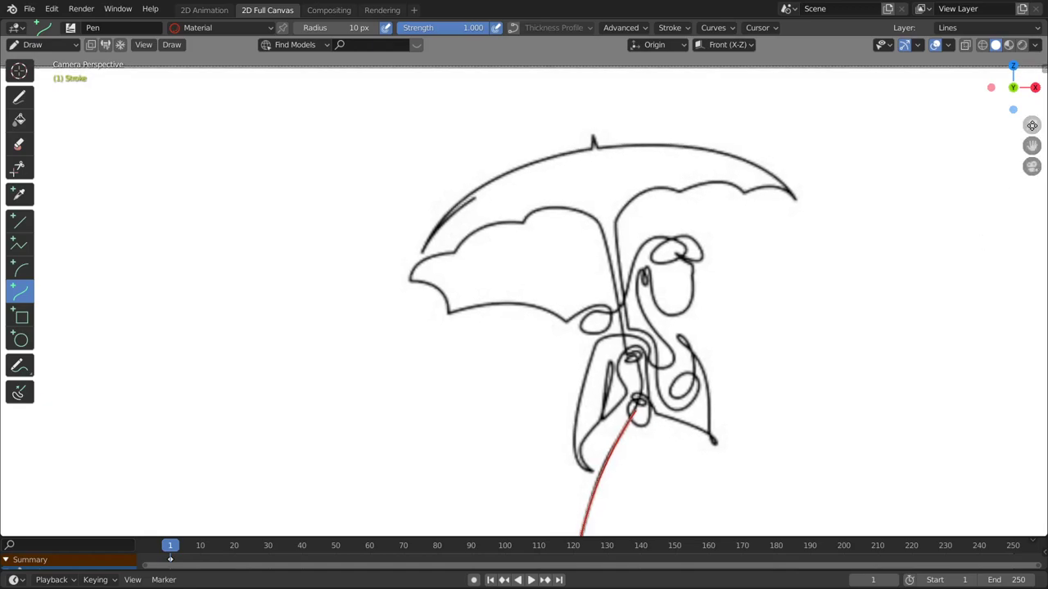
mouse_move(1031, 125)
mouse_down()
mouse_move(1041, 117)
mouse_move(1037, 126)
mouse_up()
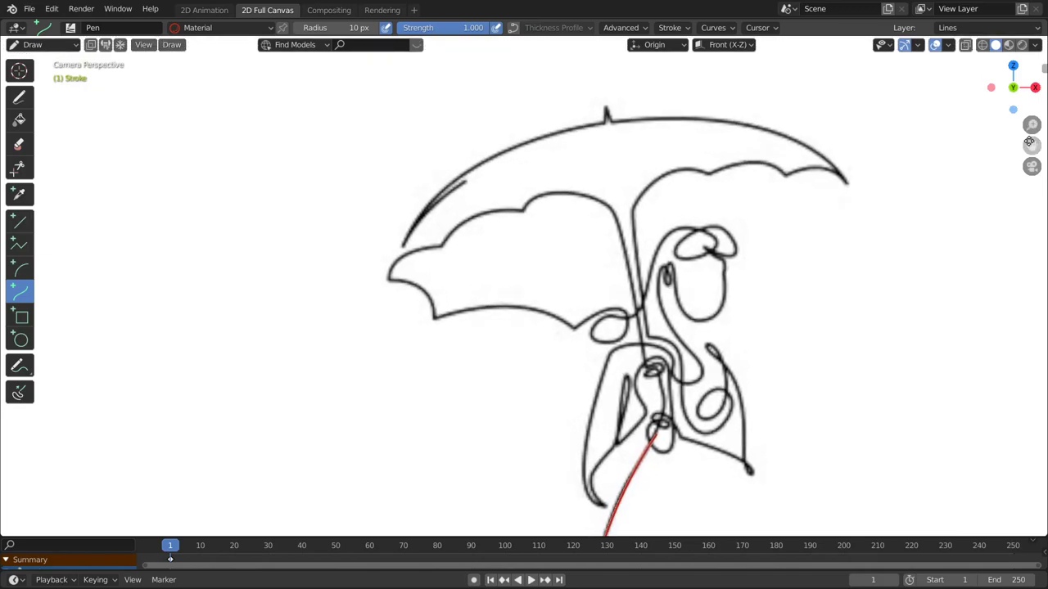
drag(1037, 126, 990, 117)
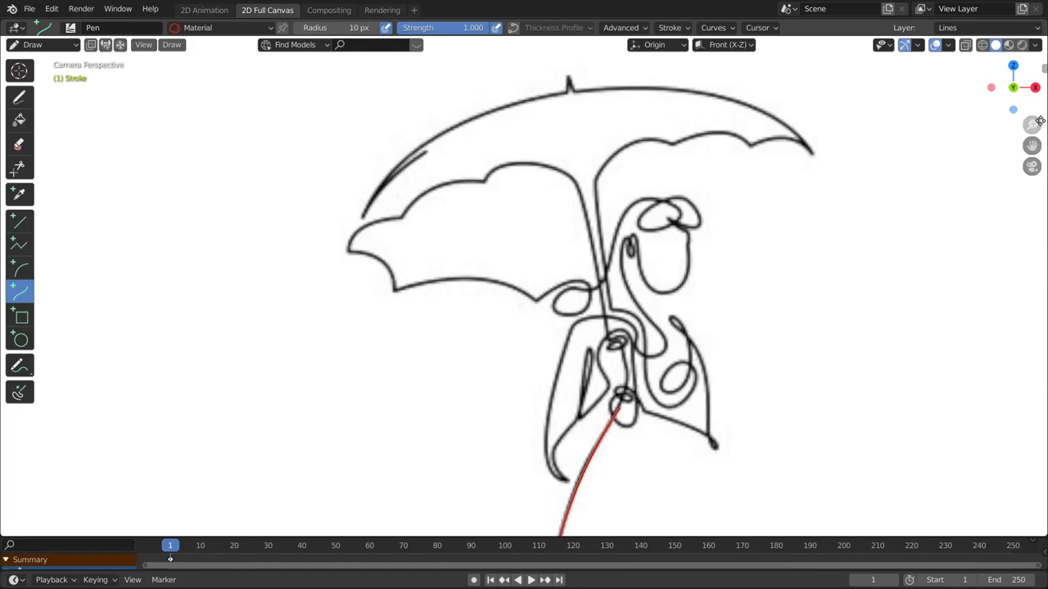
drag(1032, 125, 1041, 122)
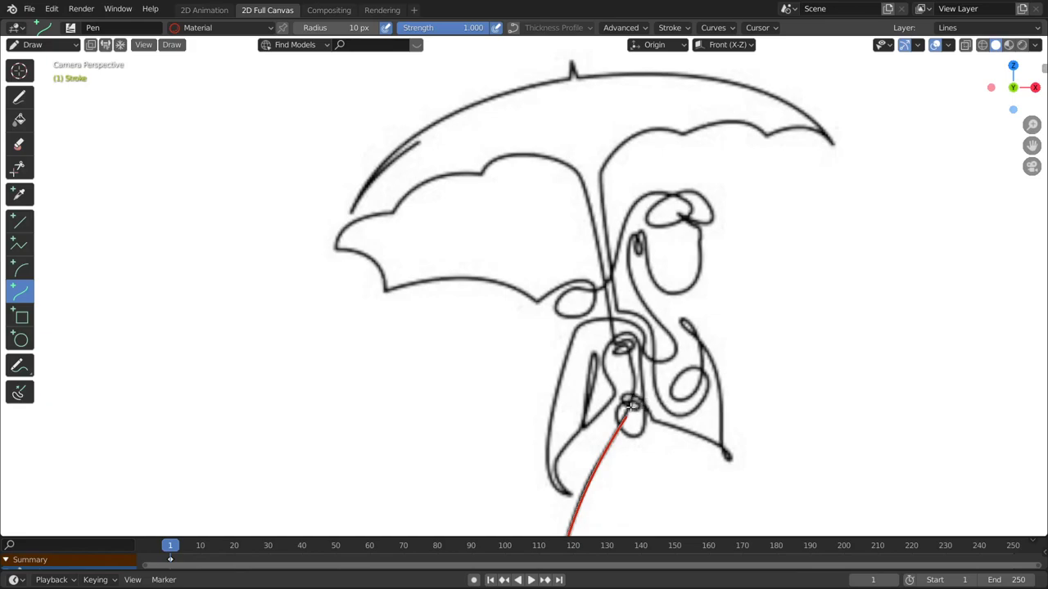
mouse_move(644, 366)
mouse_down()
mouse_move(664, 351)
mouse_move(631, 358)
mouse_up()
drag(631, 392, 640, 389)
drag(632, 360, 629, 355)
Step: Settle the line's end at the hand, add a bend handle, and extend it around the hand loop
drag(628, 353, 620, 351)
click(623, 348)
drag(634, 344, 647, 338)
Step: Fit the curve around the hand loop and extend it into a narrow finger loop down the arm
drag(613, 396, 613, 397)
drag(607, 363, 594, 368)
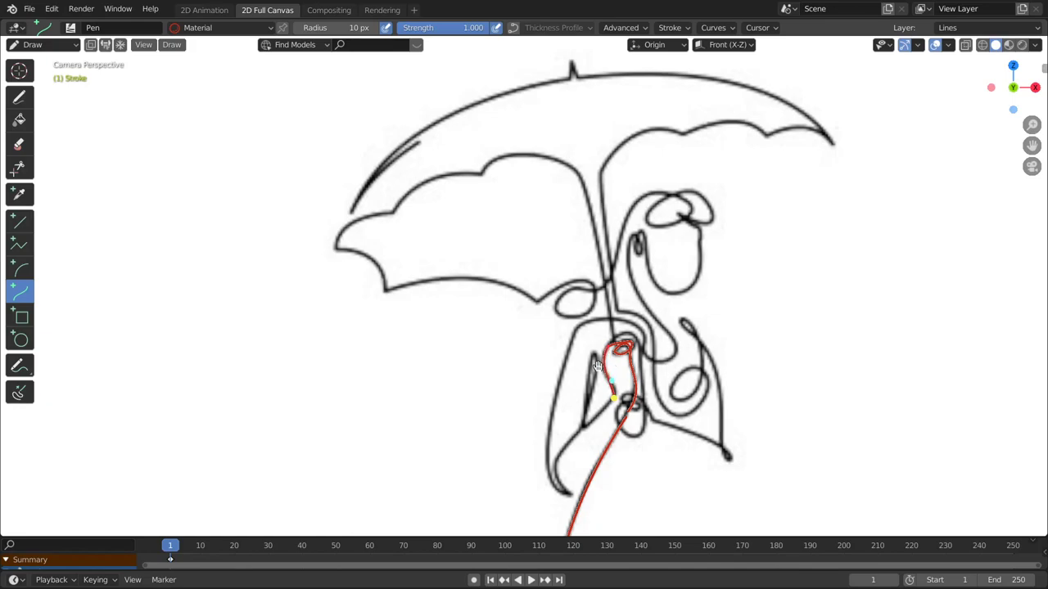
click(613, 382)
drag(614, 380, 619, 376)
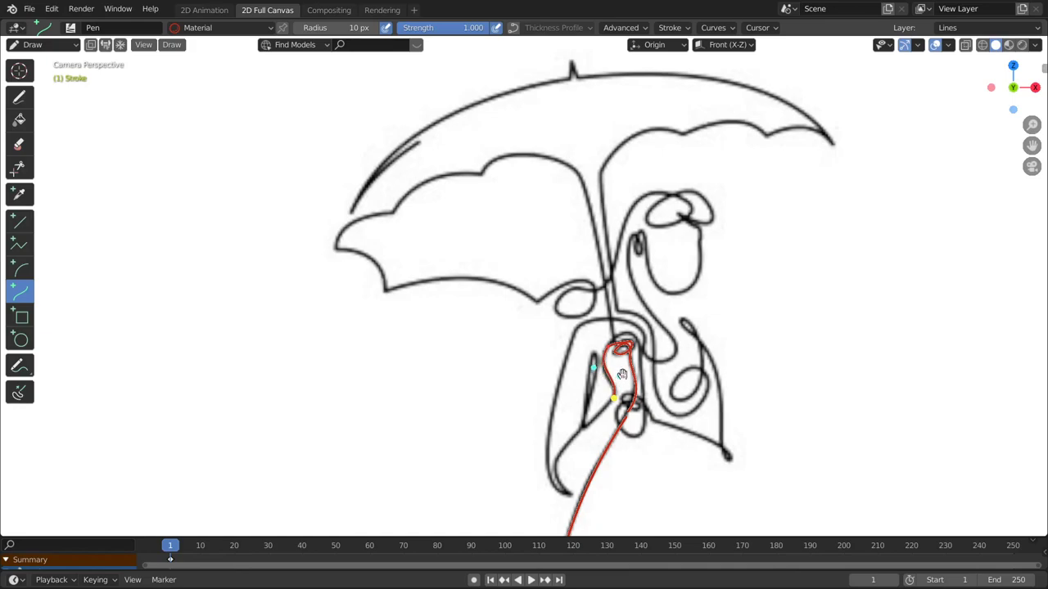
click(584, 426)
drag(586, 401, 588, 406)
drag(588, 382, 588, 387)
Step: Pull the red curve's end further down, bowing the lower segment left along the outline
drag(584, 402, 588, 398)
drag(581, 427, 572, 495)
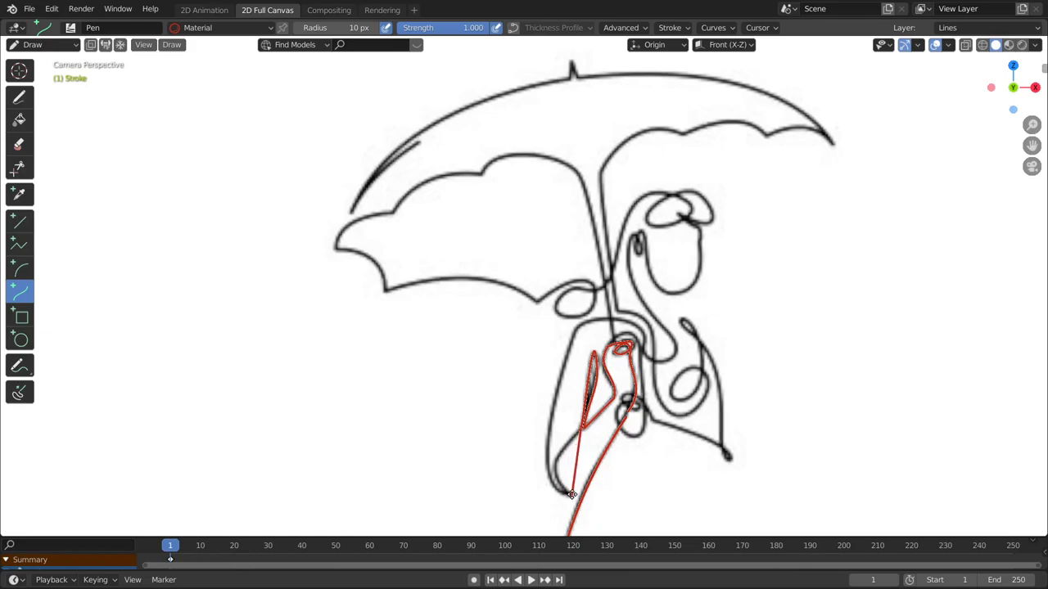
drag(579, 448, 536, 467)
click(557, 484)
Step: Extend the line back up the arm's outer left edge to just below the shoulder
drag(556, 422, 576, 329)
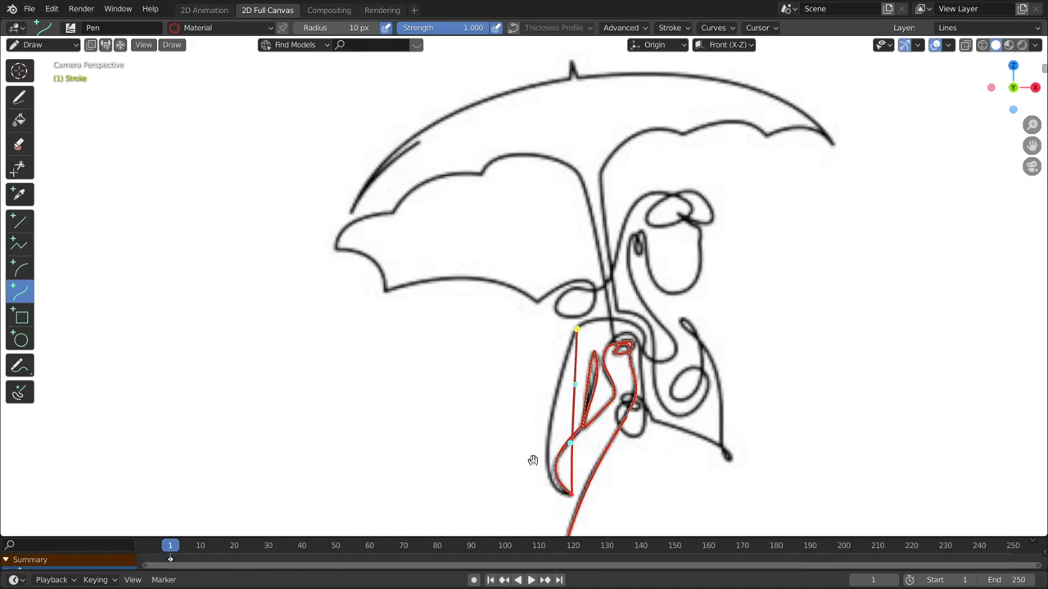
mouse_move(569, 445)
mouse_down()
mouse_move(542, 452)
mouse_move(549, 442)
mouse_up()
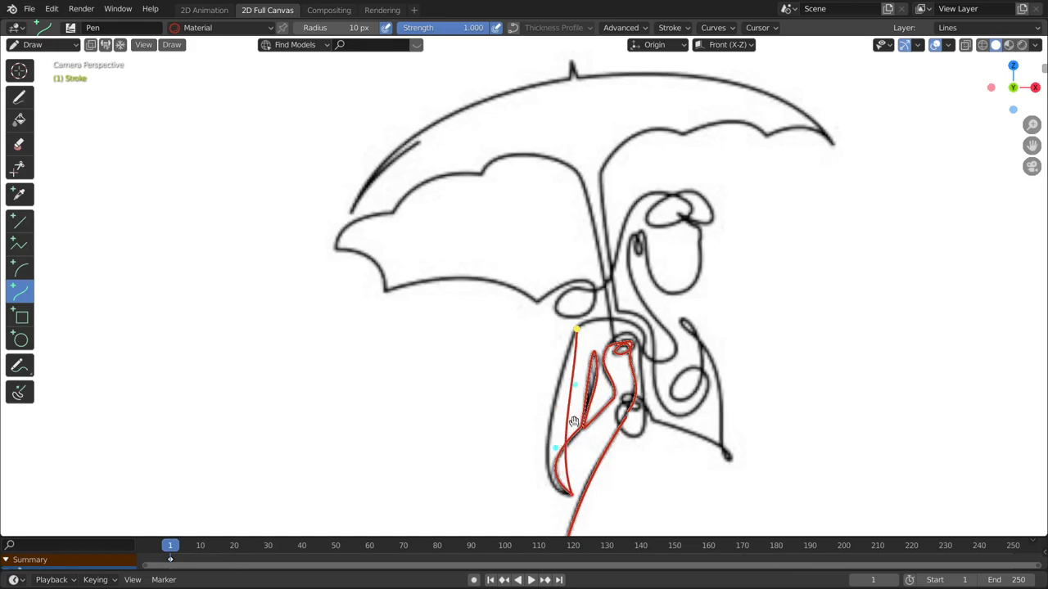
drag(550, 441, 540, 435)
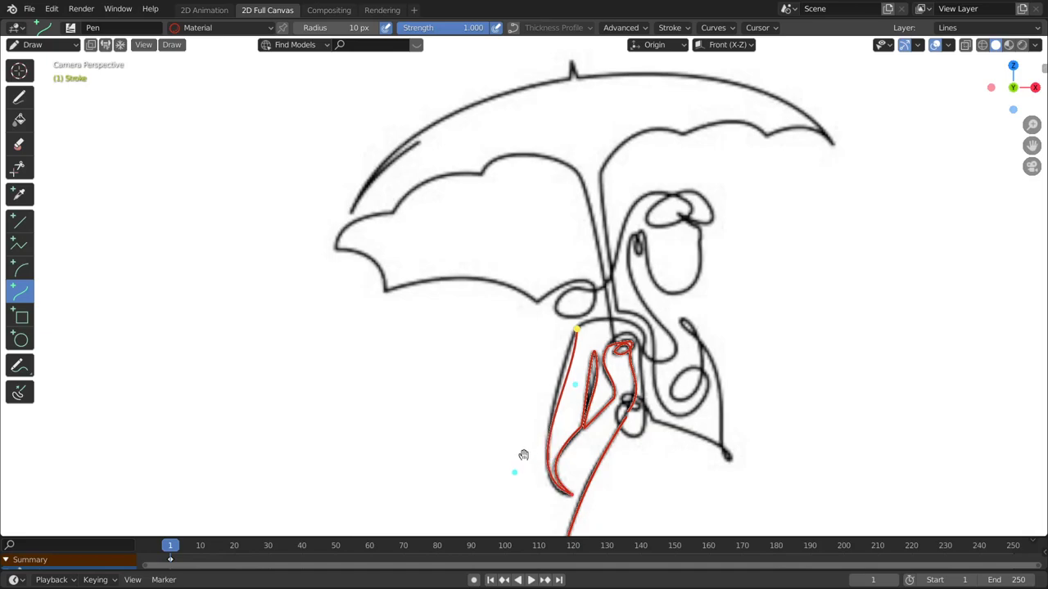
drag(575, 383, 566, 380)
drag(576, 334, 572, 337)
drag(566, 373, 564, 367)
drag(512, 475, 521, 473)
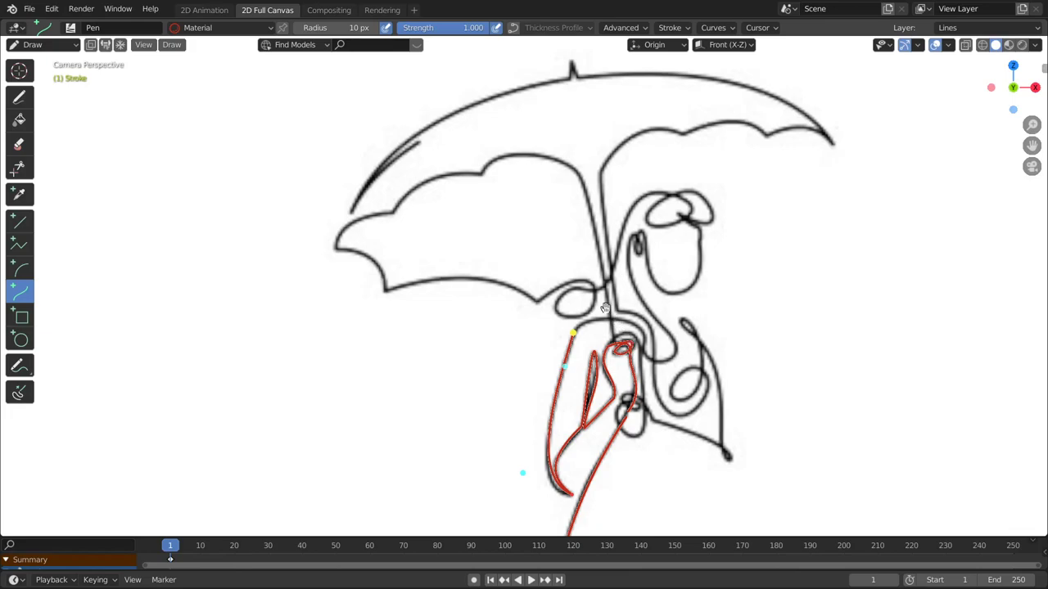
Step: Extrude a new segment from the line's top end, bending it down along the shoulder
mouse_move(654, 341)
mouse_down()
mouse_move(639, 299)
mouse_move(577, 320)
mouse_move(637, 310)
mouse_up()
key(e)
click(670, 337)
mouse_move(653, 352)
mouse_down()
mouse_move(641, 373)
mouse_move(687, 363)
mouse_up()
drag(687, 364, 691, 365)
Step: Add a segment up the neck and shape its handles to curve under the chin toward the face
click(633, 237)
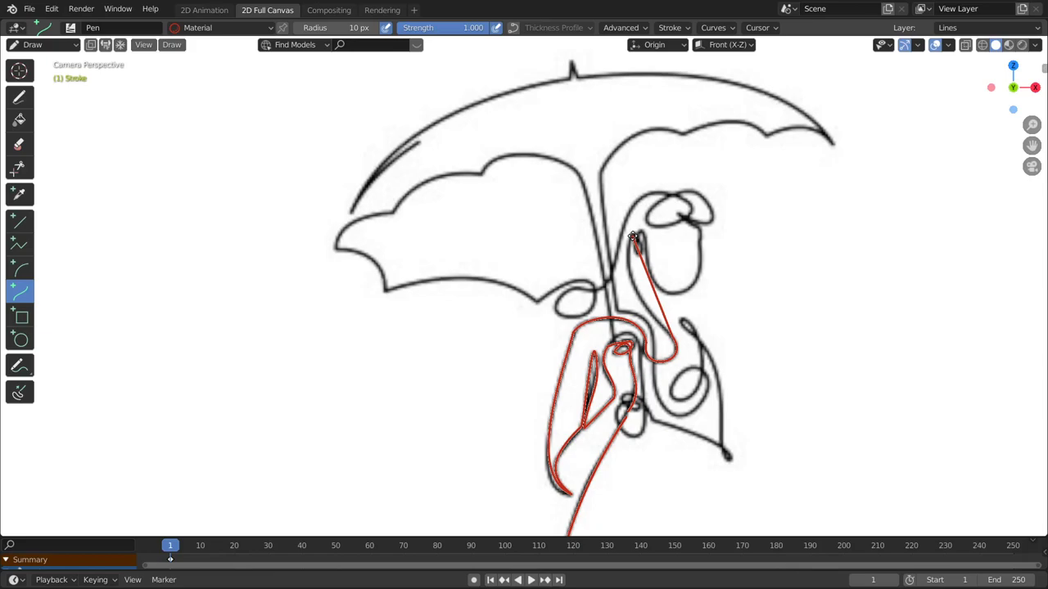
mouse_move(648, 281)
mouse_down()
mouse_move(616, 290)
mouse_move(660, 305)
mouse_move(661, 317)
mouse_up()
drag(638, 252, 637, 243)
drag(645, 259, 641, 268)
drag(641, 268, 638, 256)
click(635, 246)
drag(640, 255, 639, 259)
drag(639, 234, 647, 243)
drag(641, 229, 638, 236)
drag(642, 248, 648, 219)
Step: Undo the last handle move, then extend the line beside the face and finish that section
key(ctrl+z)
click(647, 221)
mouse_move(648, 264)
mouse_down()
mouse_move(683, 284)
mouse_move(656, 286)
mouse_move(677, 286)
mouse_move(665, 300)
mouse_up()
click(701, 250)
drag(701, 250, 702, 272)
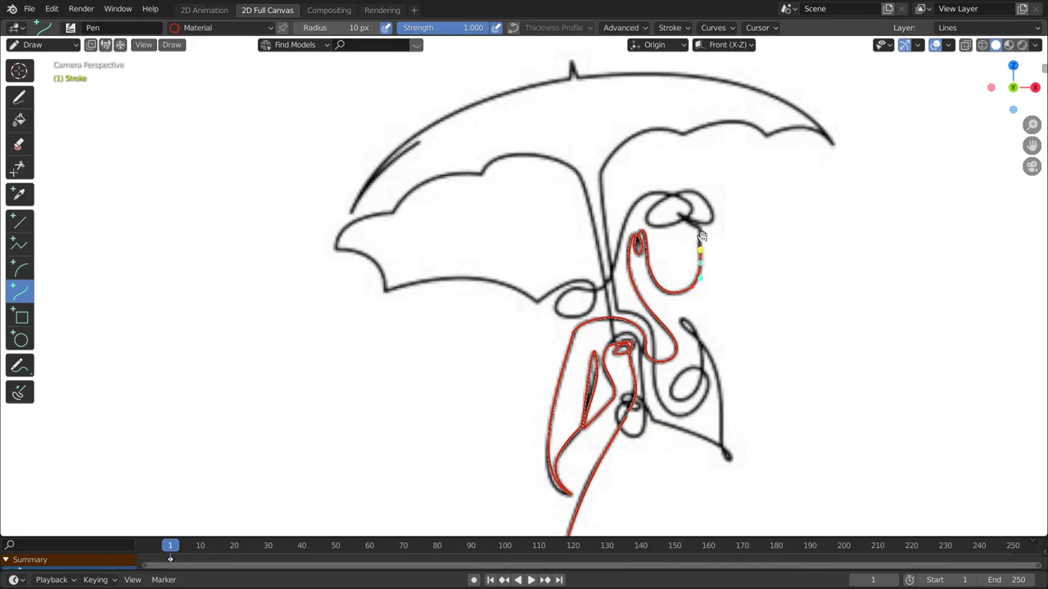
key(Return)
Step: Trace the head and hair bun outline, carrying the line down-left toward the umbrella pole
drag(700, 228, 699, 243)
drag(710, 221, 713, 216)
drag(705, 235, 651, 207)
mouse_move(692, 215)
mouse_down()
mouse_move(680, 197)
mouse_move(685, 177)
mouse_up()
drag(696, 189, 700, 168)
drag(676, 216, 662, 198)
mouse_move(679, 214)
mouse_down()
mouse_move(692, 202)
mouse_move(654, 214)
mouse_move(674, 206)
mouse_move(698, 225)
mouse_move(614, 257)
mouse_up()
drag(661, 223, 637, 170)
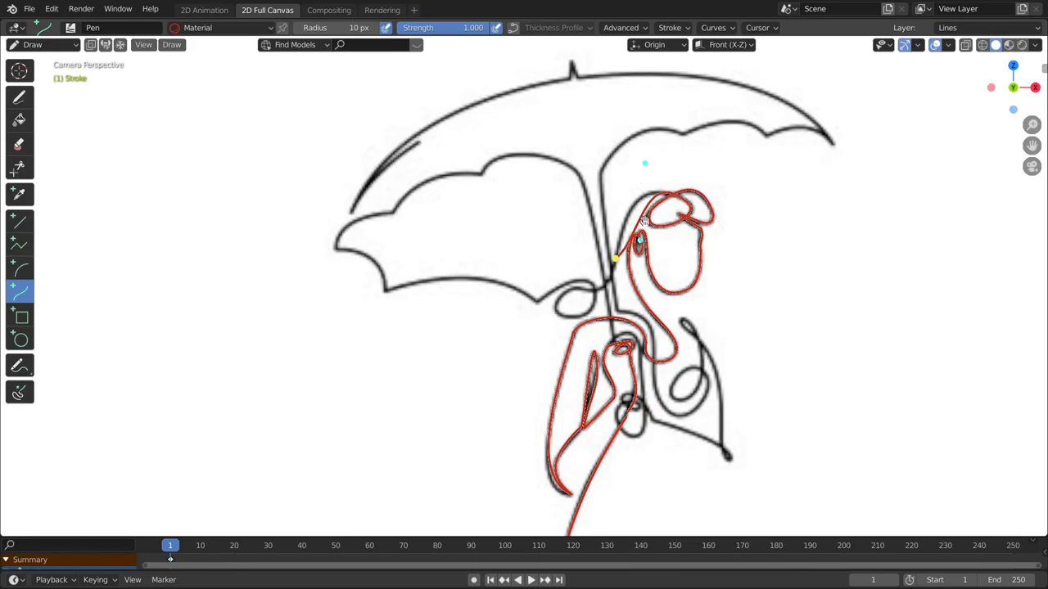
drag(642, 241, 616, 223)
drag(645, 163, 643, 166)
mouse_move(616, 260)
mouse_down()
mouse_move(571, 288)
mouse_move(585, 288)
mouse_up()
Step: Commit the head section and bend a new curve around the small loop beside the pole
key(Return)
mouse_move(589, 288)
mouse_down()
mouse_move(523, 565)
mouse_move(573, 265)
mouse_move(587, 307)
mouse_move(527, 317)
mouse_up()
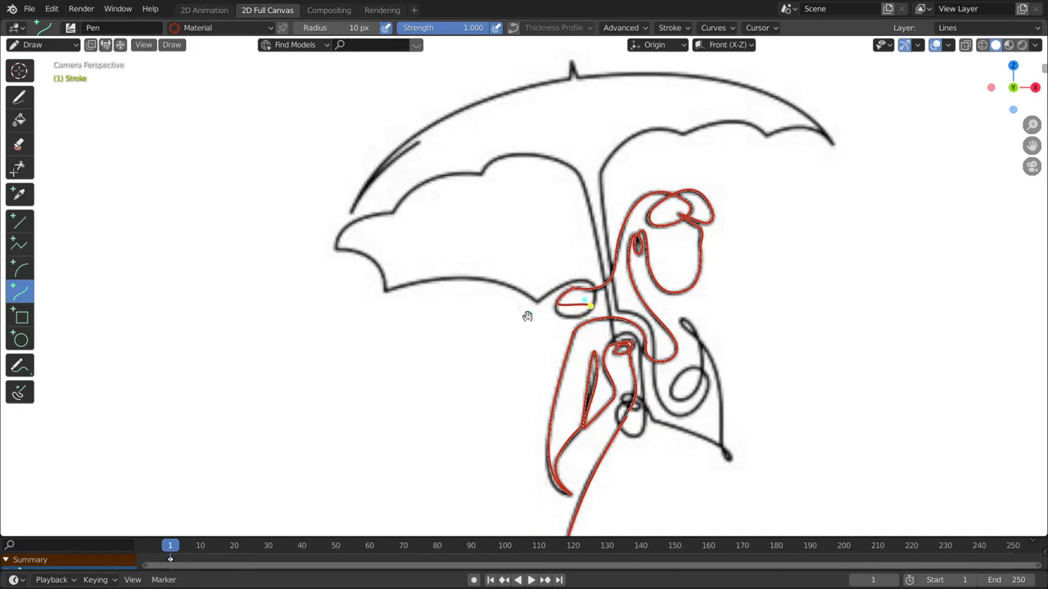
mouse_move(583, 305)
mouse_down()
mouse_move(576, 330)
mouse_move(538, 300)
mouse_move(604, 265)
mouse_move(557, 287)
mouse_up()
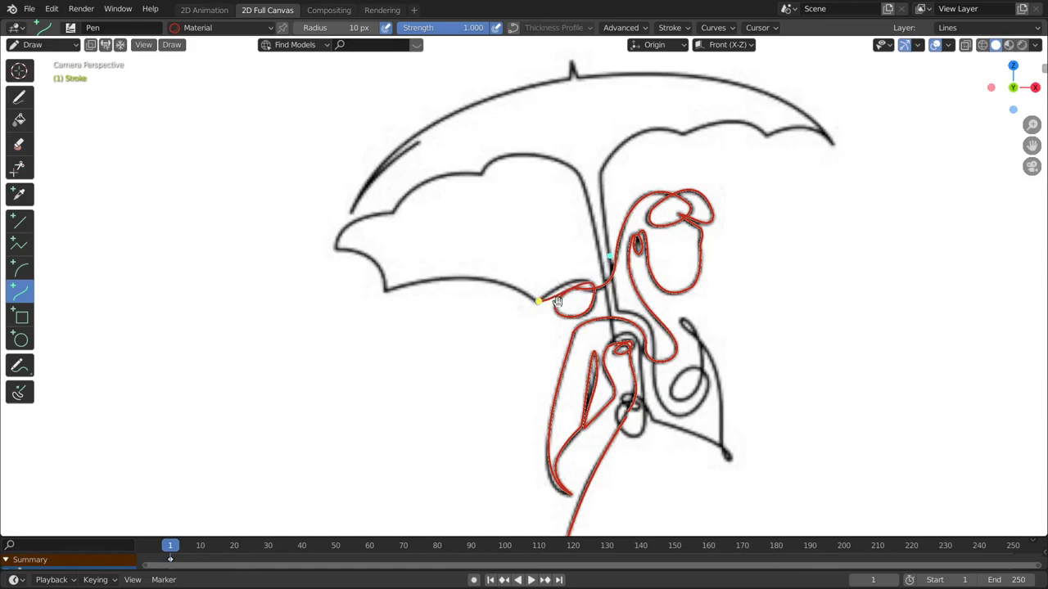
Step: Extend the line from the small loop to the umbrella's lower edge and its first scallop tip
click(611, 260)
key(e)
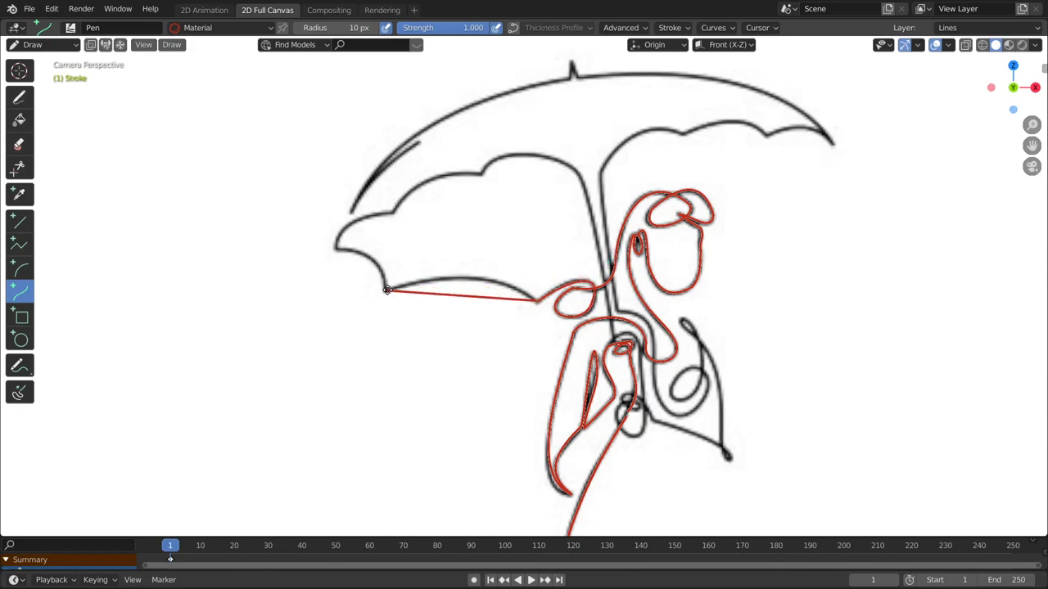
click(386, 290)
mouse_move(490, 296)
mouse_down()
mouse_move(477, 251)
mouse_move(476, 260)
mouse_up()
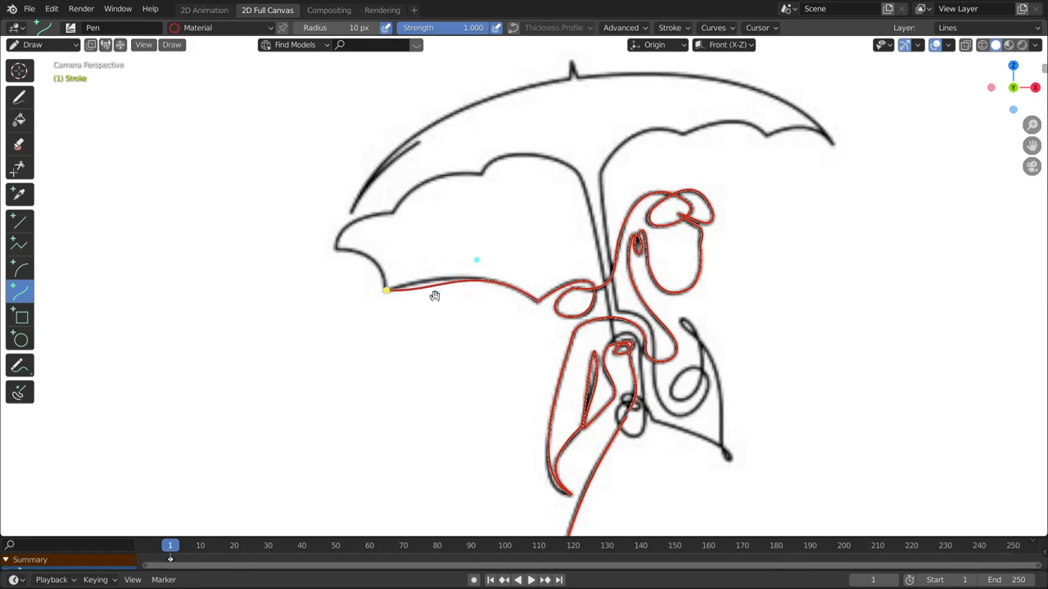
mouse_move(434, 293)
mouse_down()
mouse_move(429, 281)
mouse_move(477, 264)
mouse_up()
key(e)
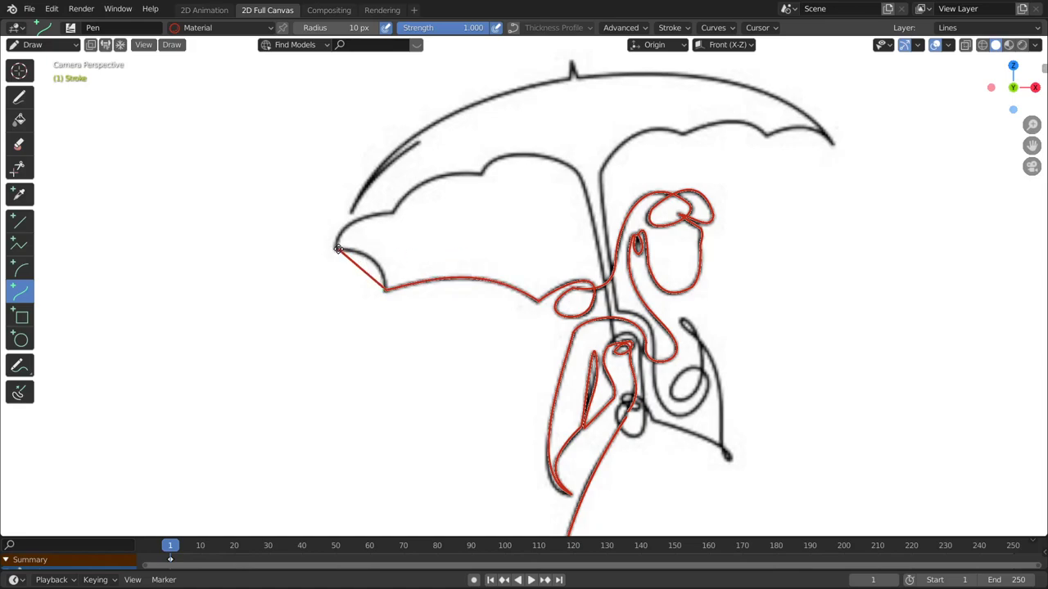
click(337, 248)
drag(379, 248, 356, 248)
Step: Follow the remaining scallops of the left canopy up to the top of the pole
key(e)
click(388, 213)
drag(336, 234, 366, 216)
key(e)
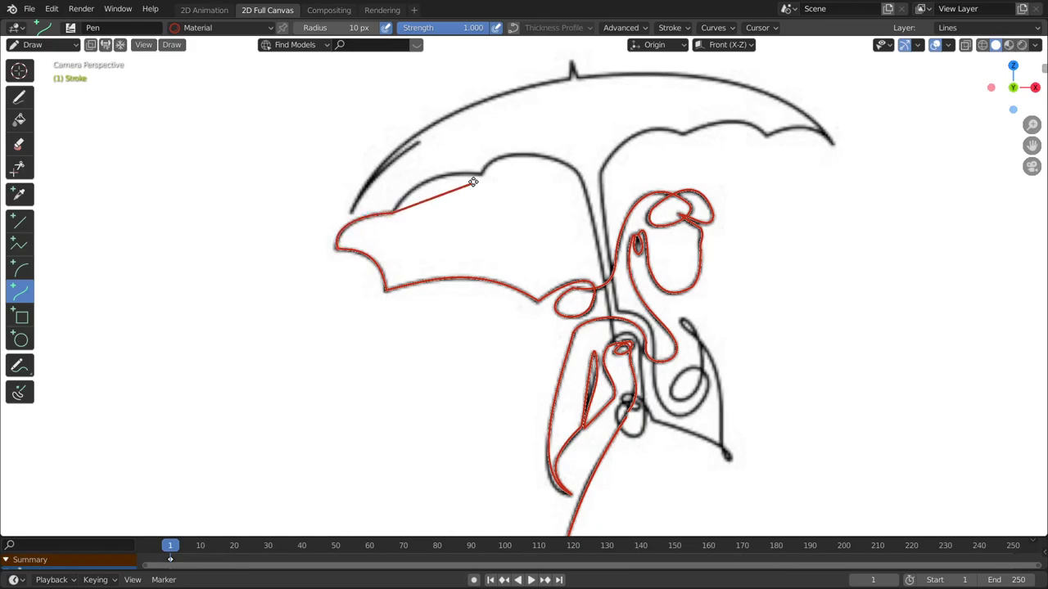
click(481, 174)
mouse_move(422, 199)
mouse_down()
mouse_move(423, 182)
mouse_move(442, 167)
mouse_up()
key(e)
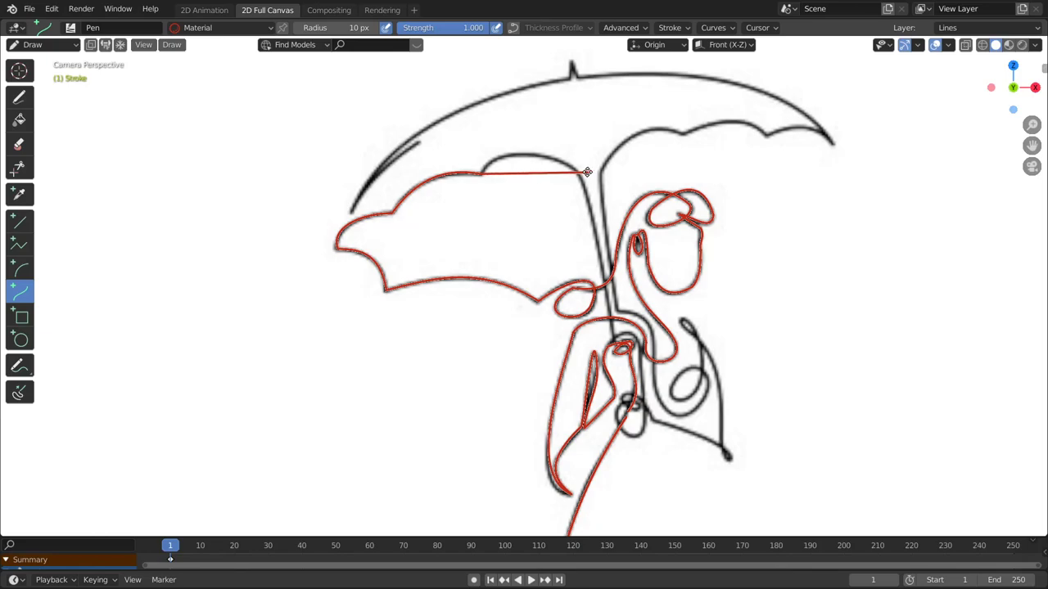
click(579, 175)
drag(511, 176, 504, 137)
drag(543, 168, 566, 158)
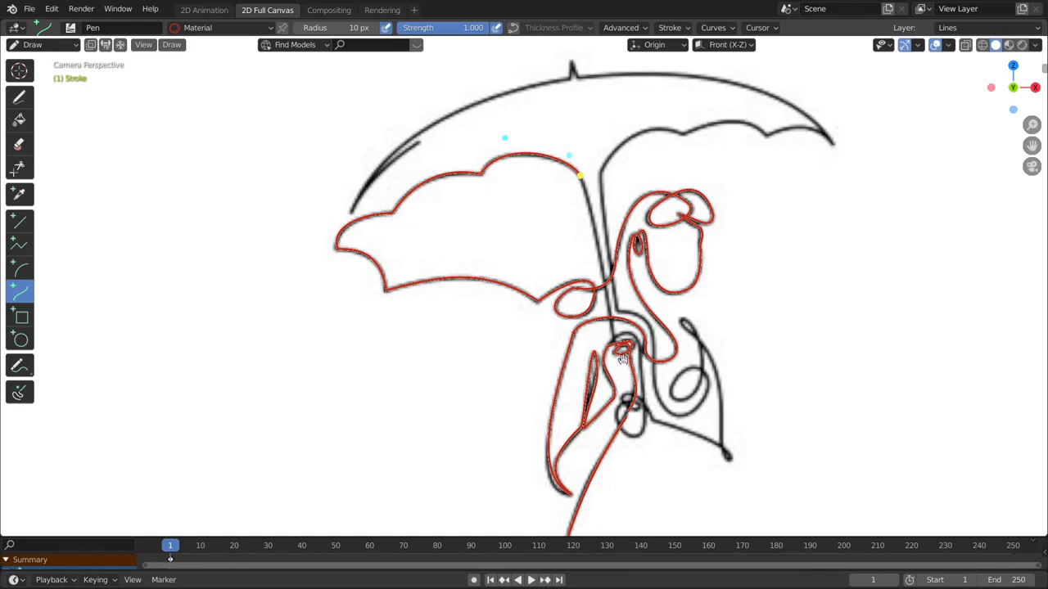
Step: Extend the red curve down the umbrella stick and shape the small loop at the hands
click(620, 360)
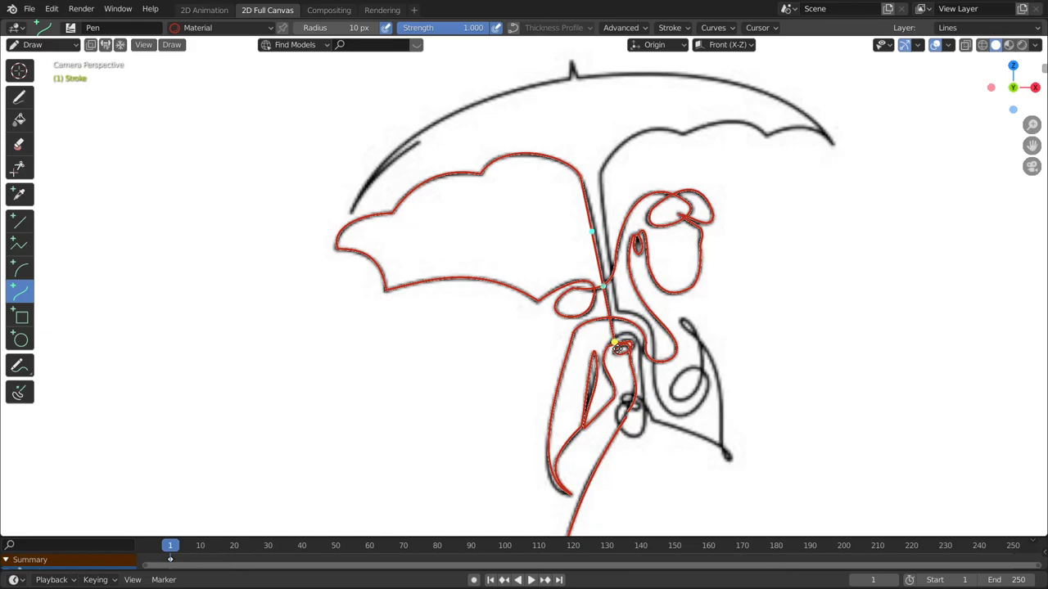
key(e)
click(638, 356)
drag(622, 351, 632, 354)
mouse_move(632, 354)
mouse_down()
mouse_move(641, 368)
mouse_move(631, 319)
mouse_up()
drag(640, 366, 636, 353)
key(e)
key(Return)
Step: Add short curve segments below the hands, aiming the line back toward the small loop
drag(647, 418, 654, 378)
key(e)
key(Return)
mouse_move(615, 408)
mouse_down()
mouse_move(631, 412)
mouse_move(641, 458)
mouse_up()
mouse_move(626, 419)
mouse_down()
mouse_move(612, 431)
mouse_move(636, 410)
mouse_up()
drag(627, 396, 632, 417)
mouse_move(660, 420)
mouse_down()
mouse_move(631, 406)
mouse_move(637, 387)
mouse_move(645, 407)
mouse_up()
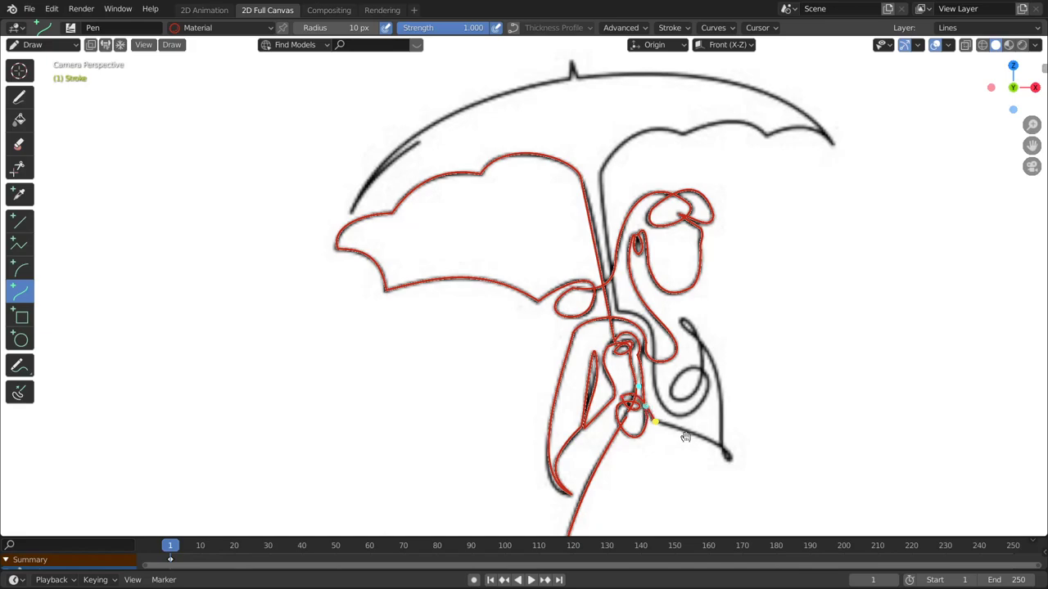
Step: Carry the line down-right along the coat's edge and back up its right side
key(e)
click(725, 449)
key(Return)
click(720, 409)
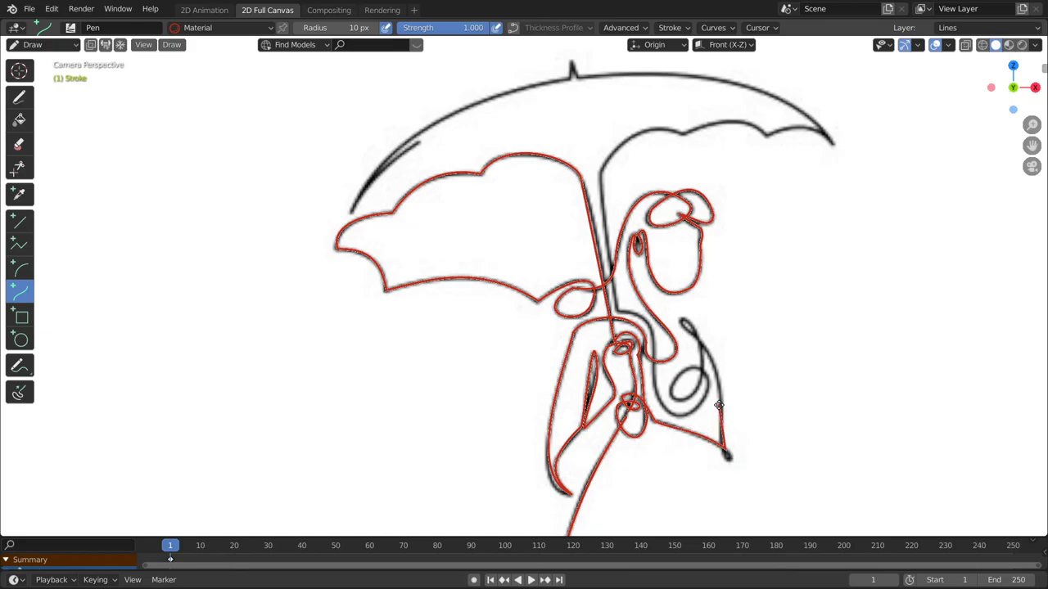
drag(748, 454, 748, 470)
click(748, 470)
drag(718, 407, 720, 413)
drag(706, 470, 716, 473)
key(e)
mouse_move(700, 340)
mouse_down()
mouse_move(722, 368)
mouse_move(720, 392)
mouse_up()
Step: Round the red line through the curl behind the woman and up the umbrella pole, then confirm
drag(696, 350, 670, 314)
mouse_move(699, 357)
mouse_down()
mouse_move(697, 373)
mouse_move(702, 289)
mouse_up()
drag(670, 315, 654, 323)
drag(685, 410, 683, 373)
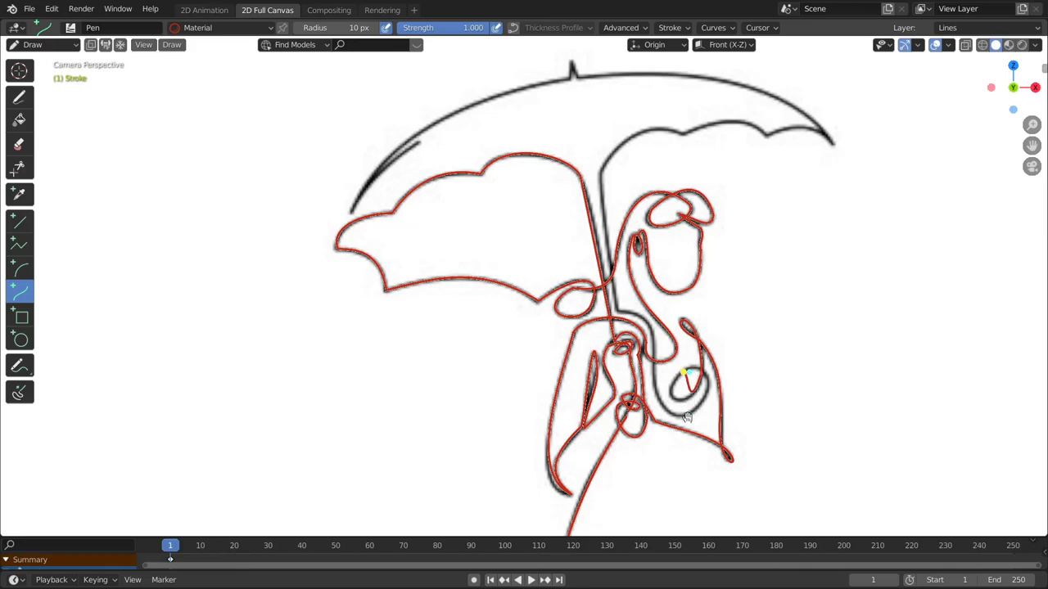
drag(686, 418, 670, 386)
drag(690, 372, 665, 402)
drag(690, 397, 724, 373)
mouse_move(657, 362)
mouse_down()
mouse_move(649, 323)
mouse_move(653, 432)
mouse_move(637, 434)
mouse_up()
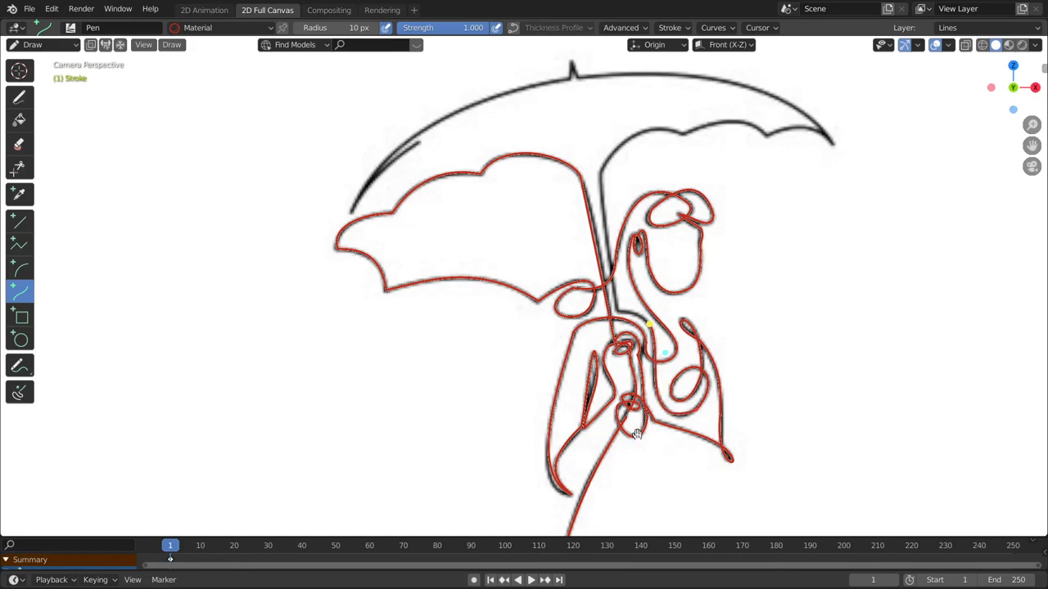
key(Return)
Step: Curve the line from the stick junction up across the canopy scallops to the umbrella's right tip
drag(618, 310, 640, 309)
key(e)
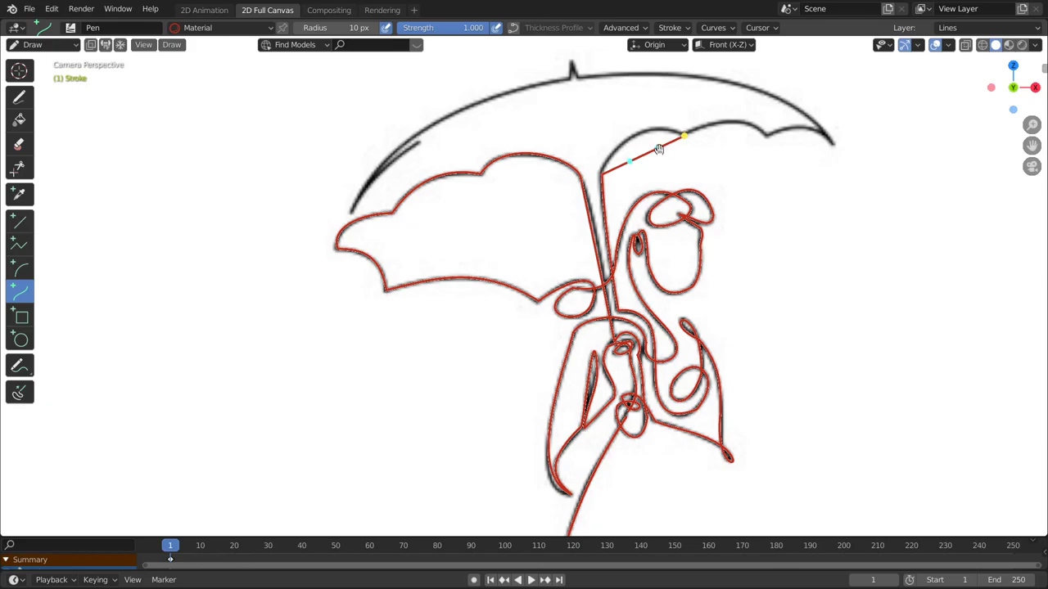
drag(659, 149, 613, 136)
key(e)
click(764, 136)
drag(727, 138, 739, 112)
key(e)
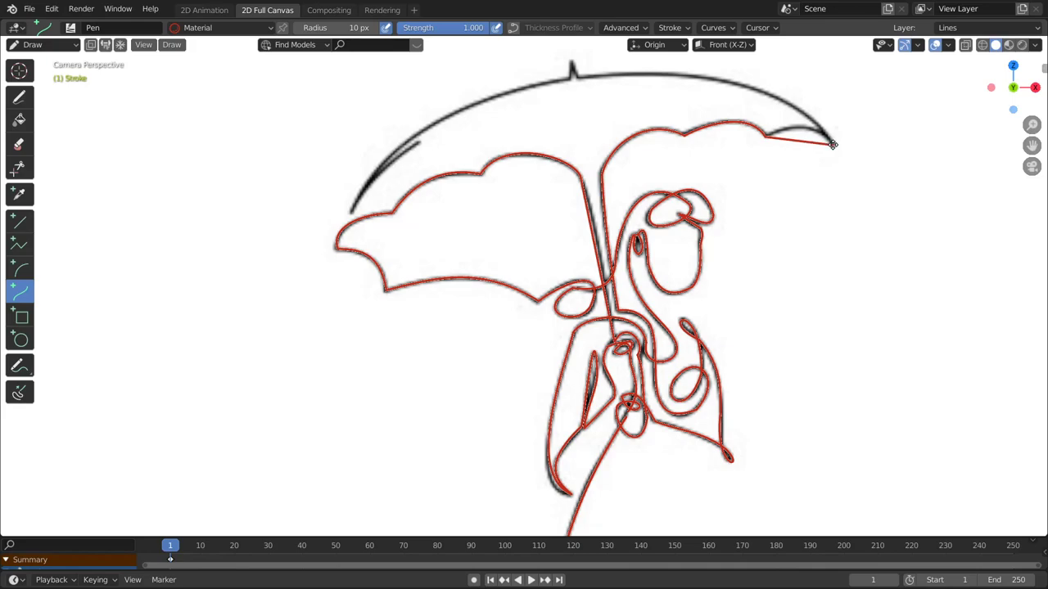
mouse_move(809, 142)
mouse_down()
mouse_move(810, 117)
mouse_move(784, 131)
mouse_up()
Step: Arc the line along the umbrella's top edge to its top point and commit it
key(e)
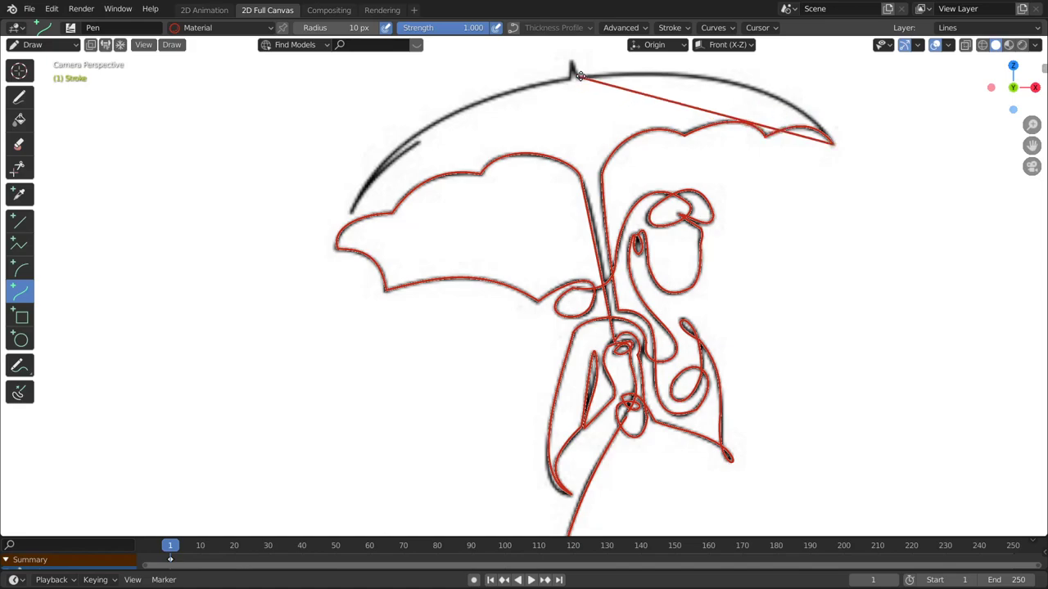
click(579, 79)
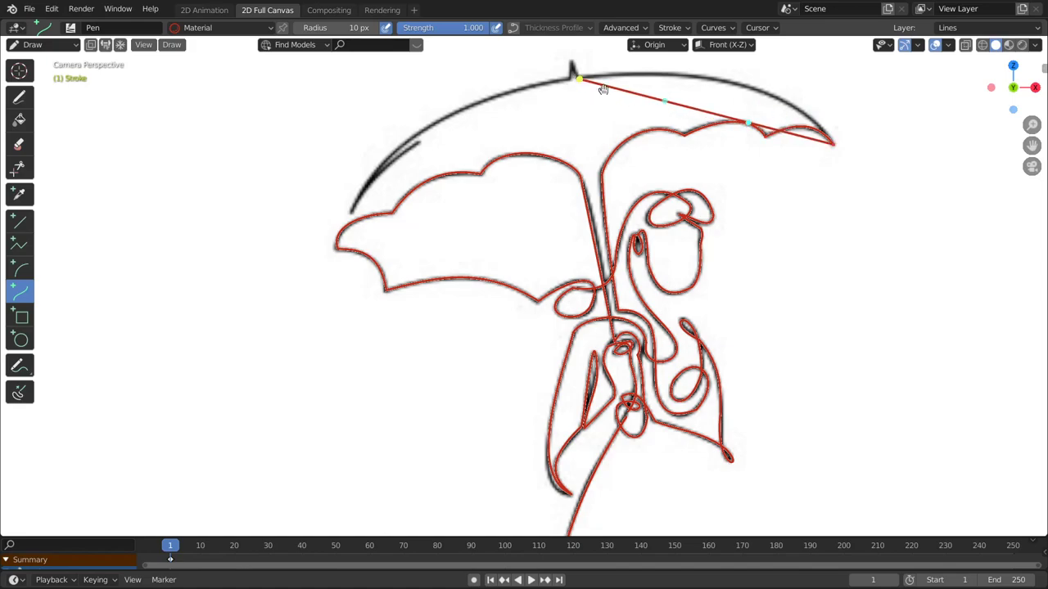
mouse_move(662, 99)
mouse_down()
mouse_move(720, 78)
mouse_move(741, 50)
mouse_up()
drag(748, 123, 818, 113)
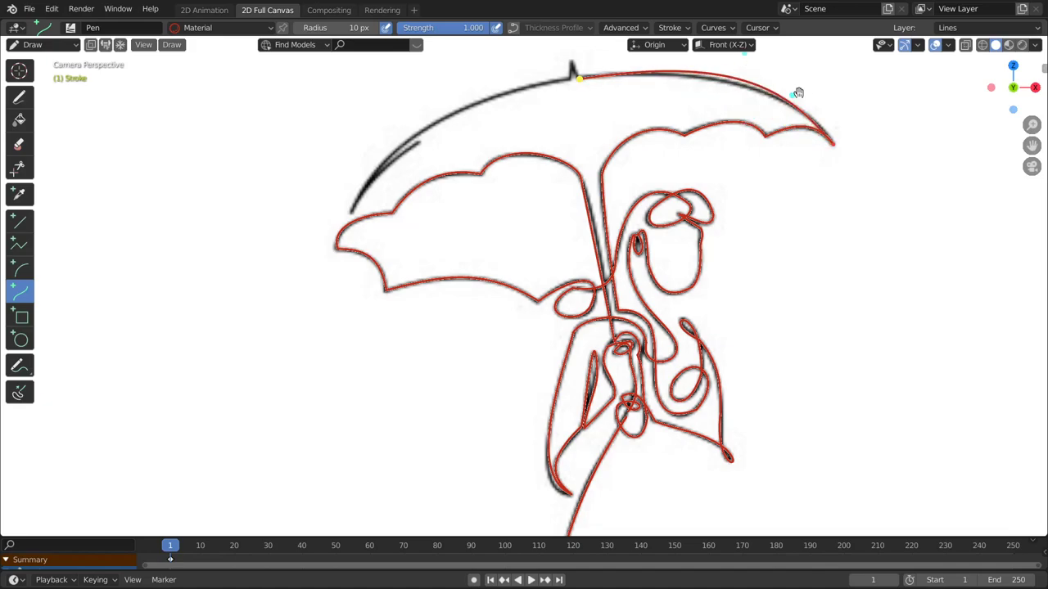
key(Return)
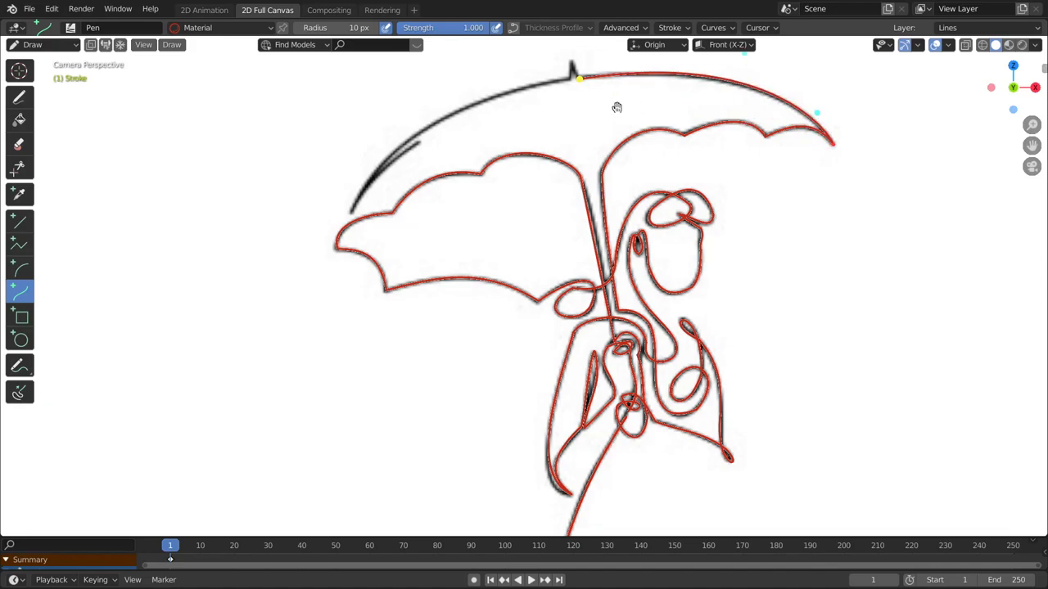
Step: Draw the top spike, bow the line along the umbrella's left edge, and add the inner canopy stroke
mouse_move(572, 59)
mouse_down()
mouse_move(570, 76)
mouse_move(351, 211)
mouse_up()
key(Return)
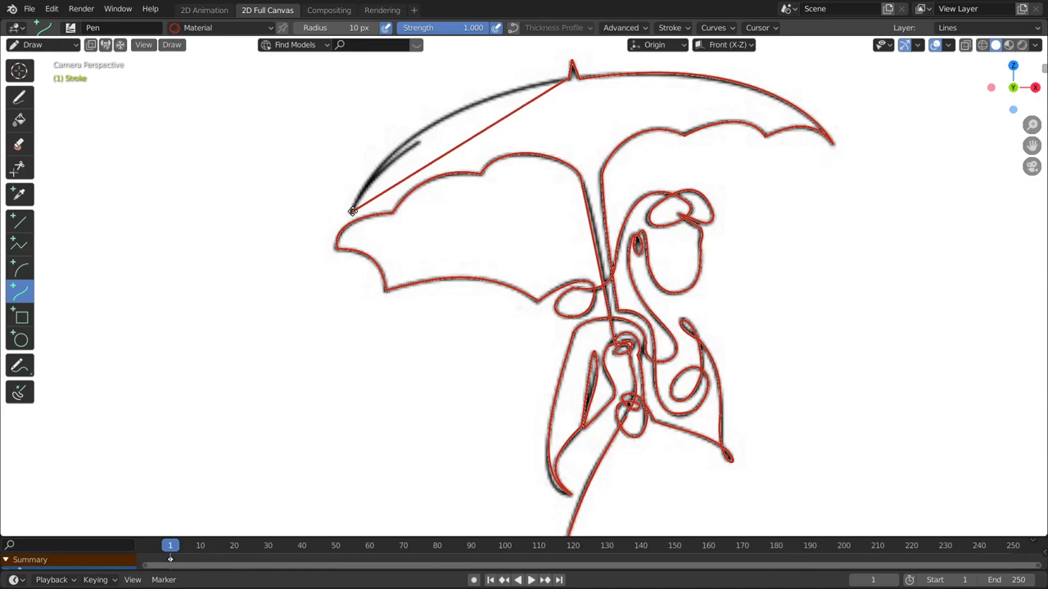
drag(494, 122, 439, 90)
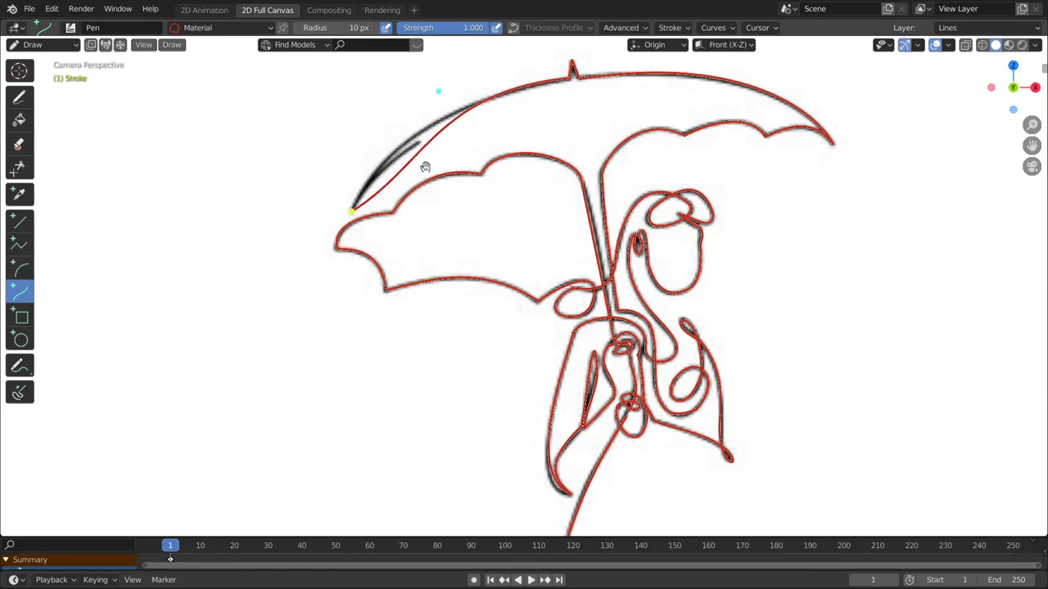
drag(425, 167, 369, 163)
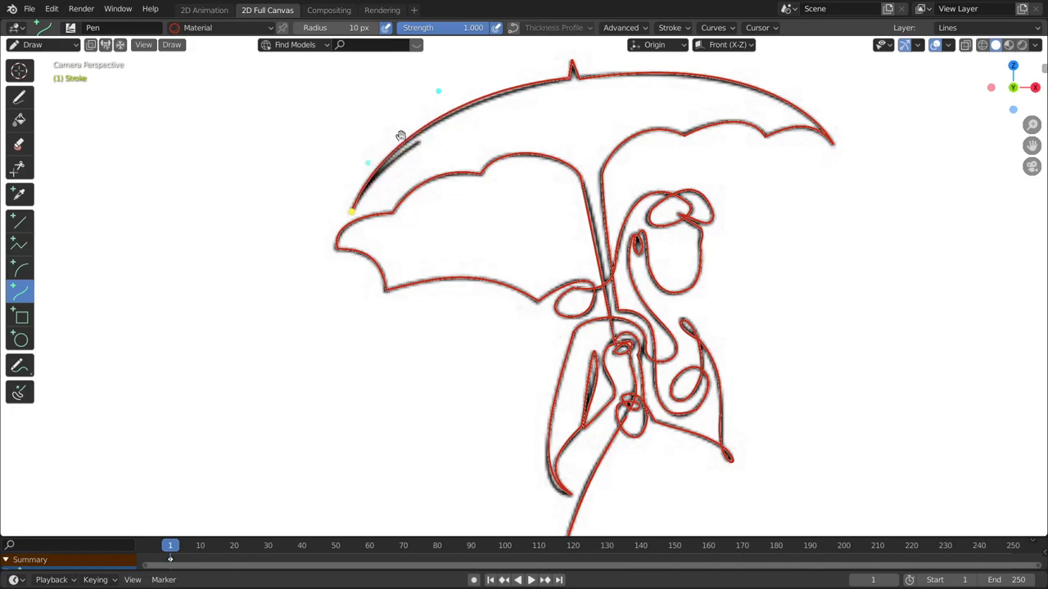
drag(438, 91, 442, 96)
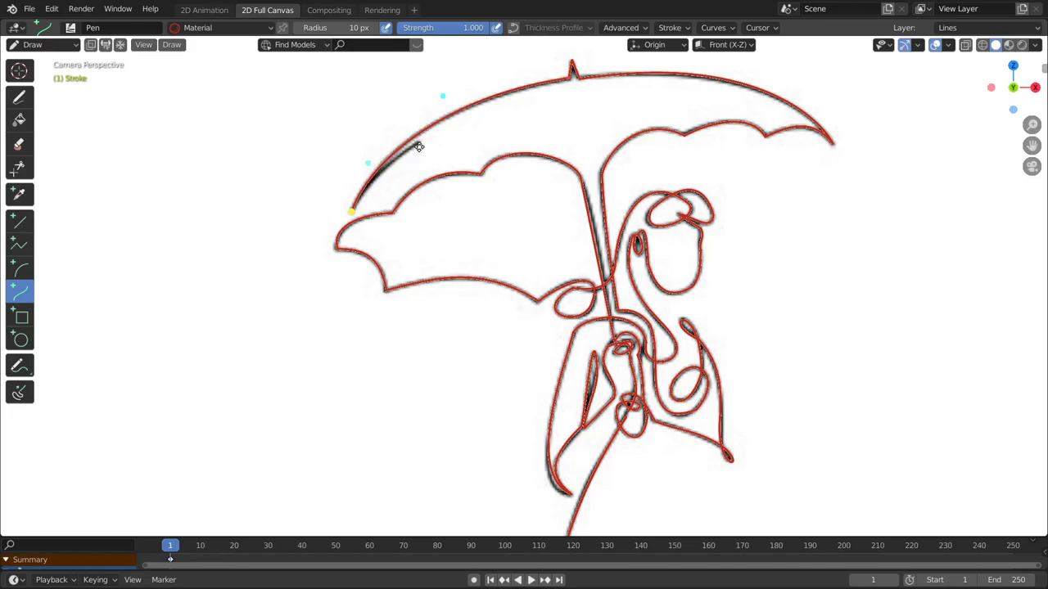
key(Return)
mouse_move(418, 143)
mouse_down()
mouse_move(352, 211)
mouse_move(369, 173)
mouse_up()
Step: Commit the inner canopy stroke and zoom in on the knot of lines near the hands
key(Return)
scroll(632, 421, up, 2)
scroll(647, 409, up, 1)
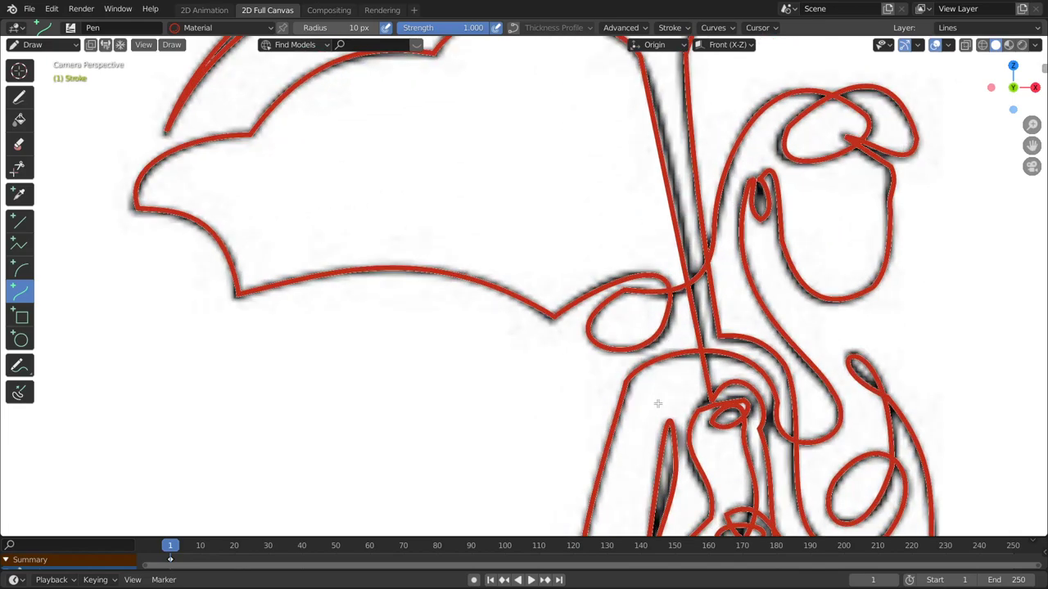
scroll(714, 417, down, 1)
shift+middle_drag(713, 417, 599, 237)
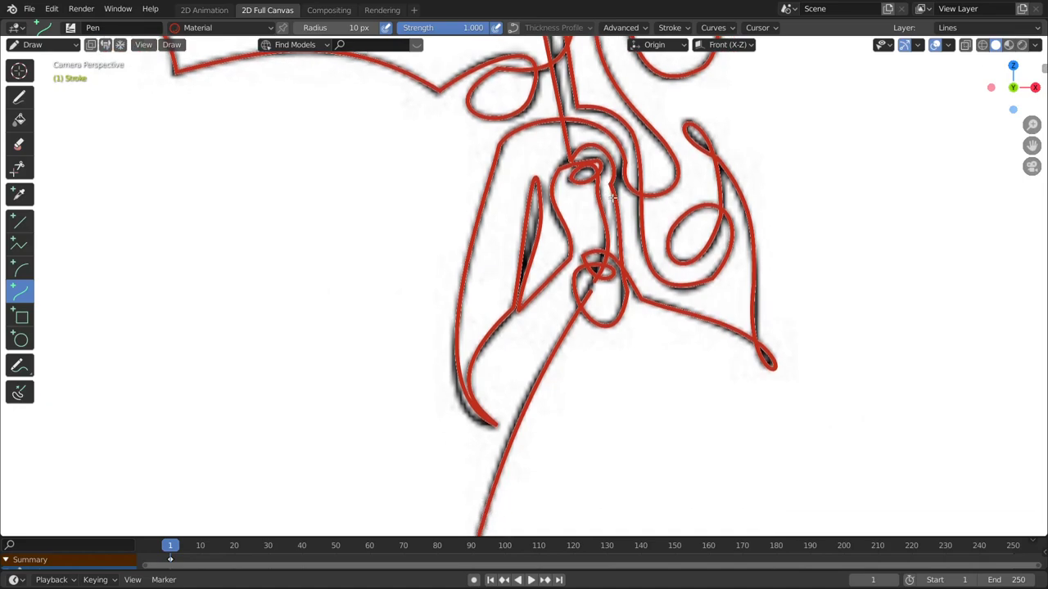
scroll(593, 285, up, 2)
scroll(593, 285, up, 2)
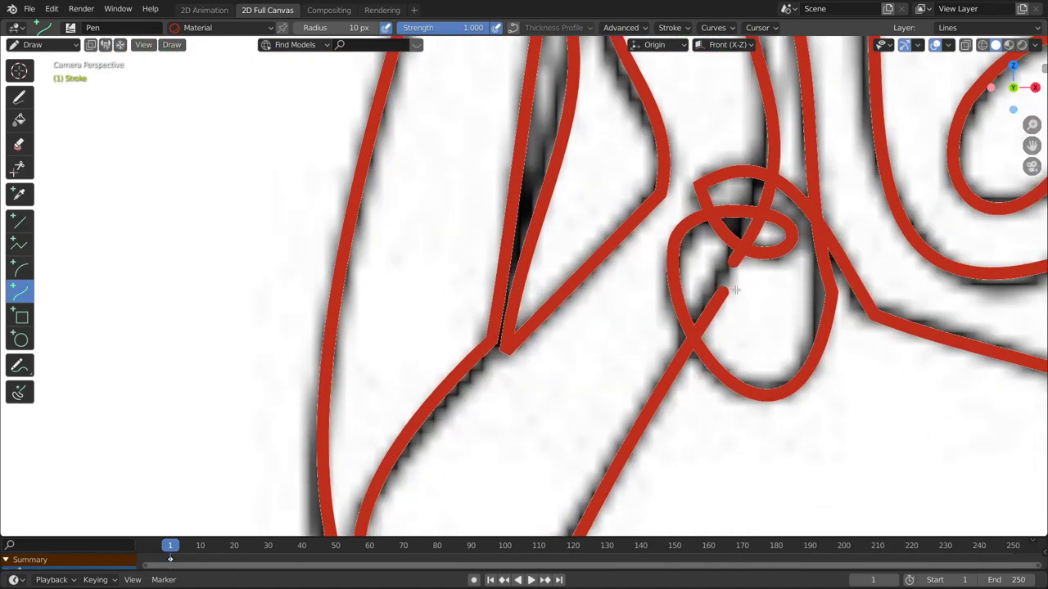
scroll(602, 262, up, 1)
scroll(608, 240, up, 2)
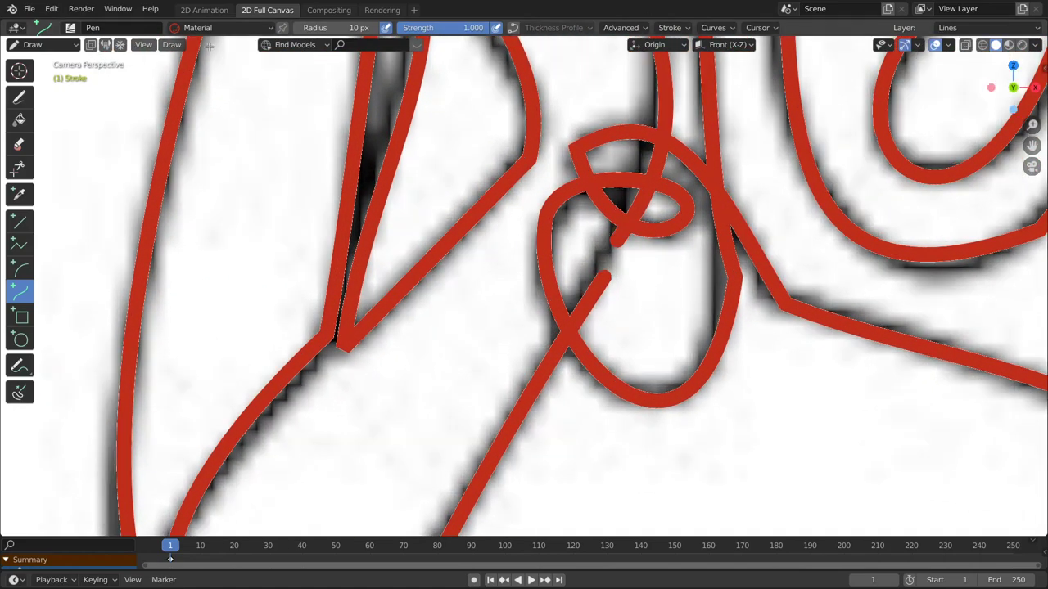
Step: In Edit Mode with point selection, join the two loose endpoints with Ctrl+J and subdivide the stroke
click(54, 45)
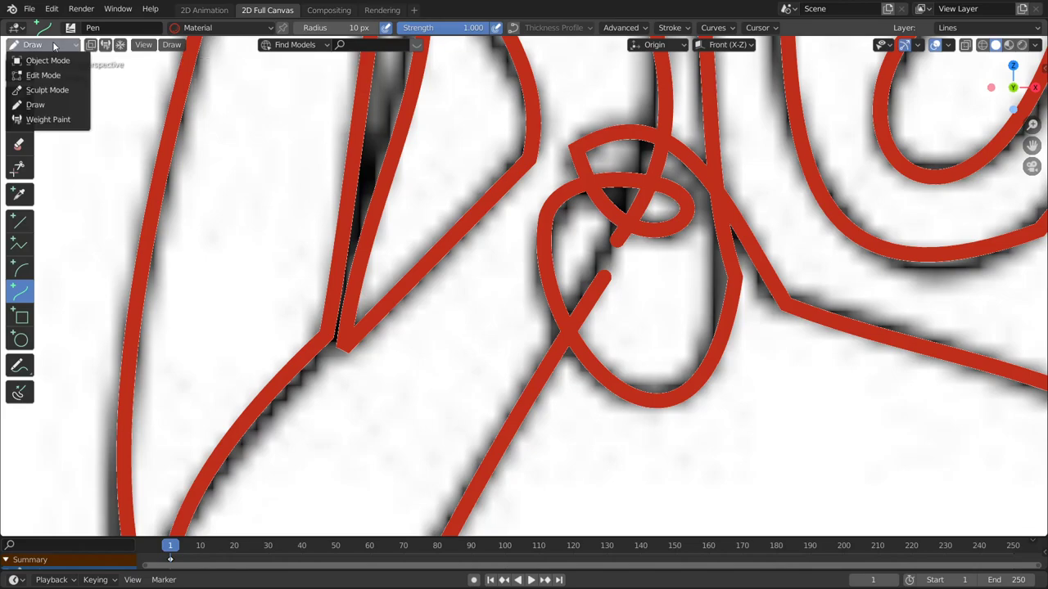
click(54, 73)
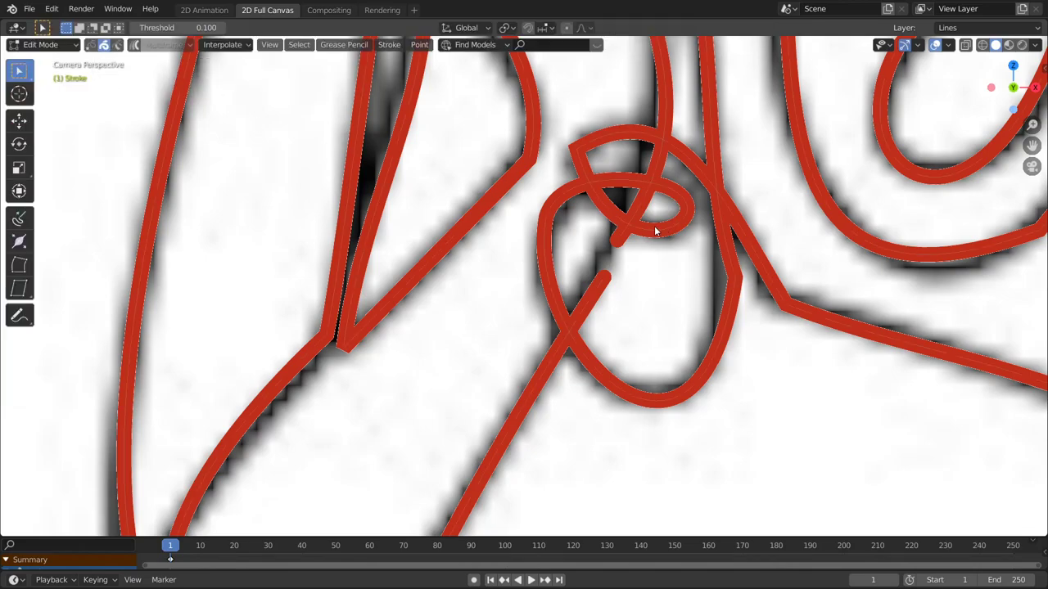
scroll(619, 260, up, 2)
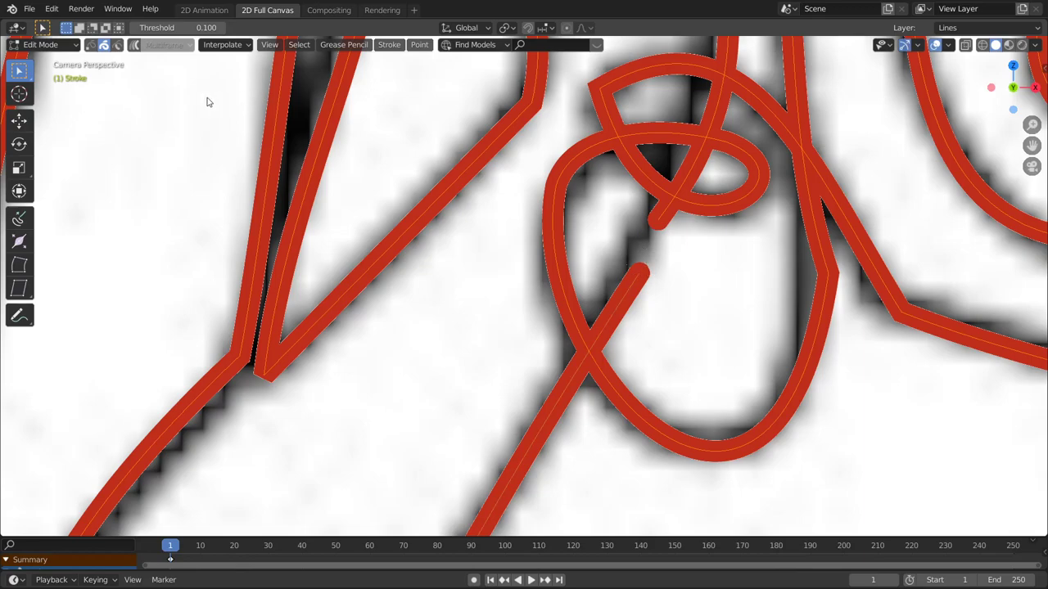
click(90, 45)
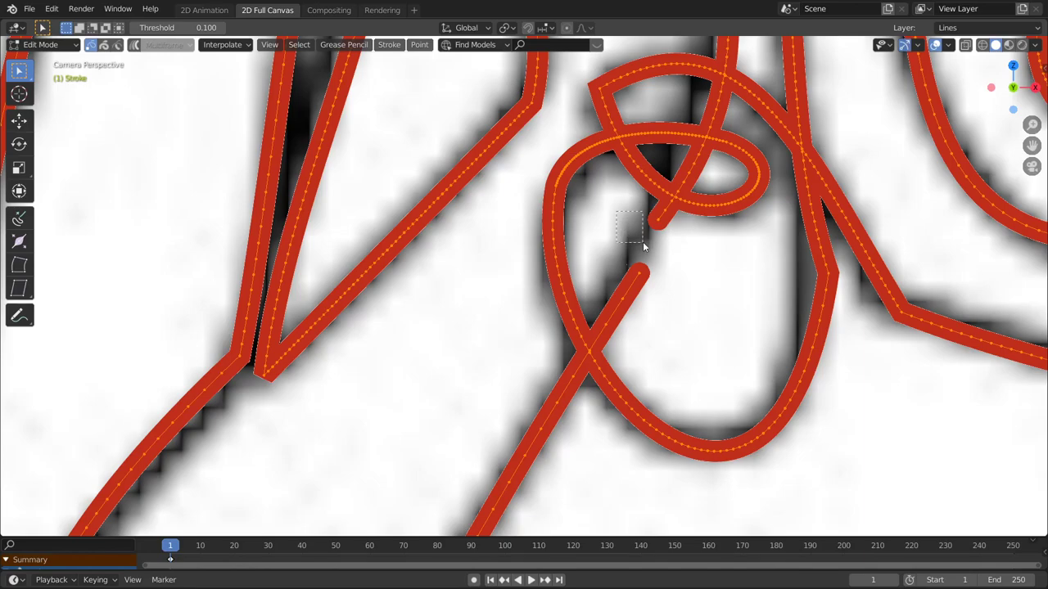
drag(643, 243, 662, 279)
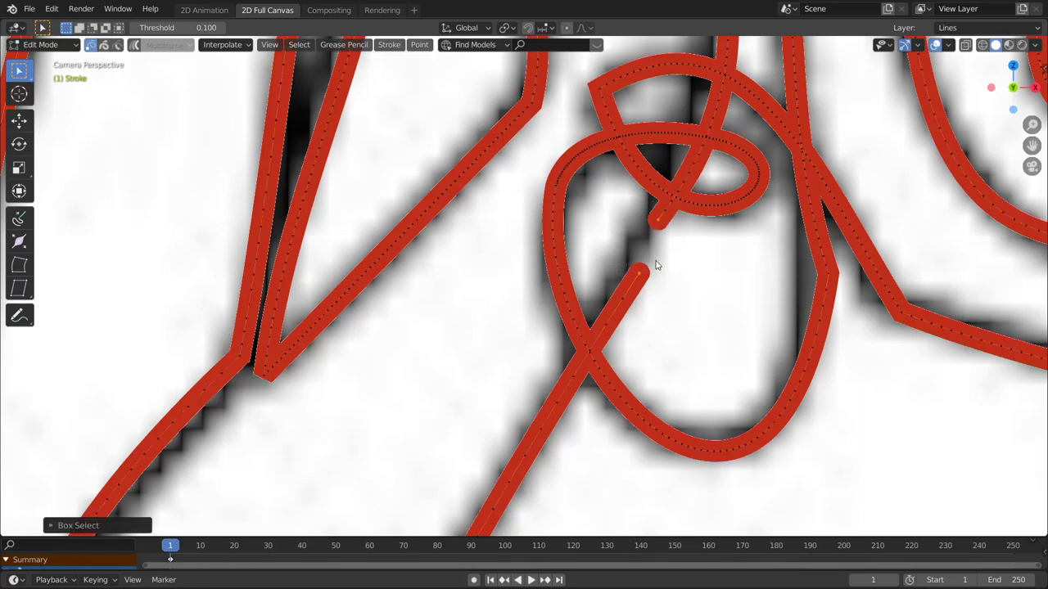
key(ctrl+j)
click(391, 46)
click(401, 71)
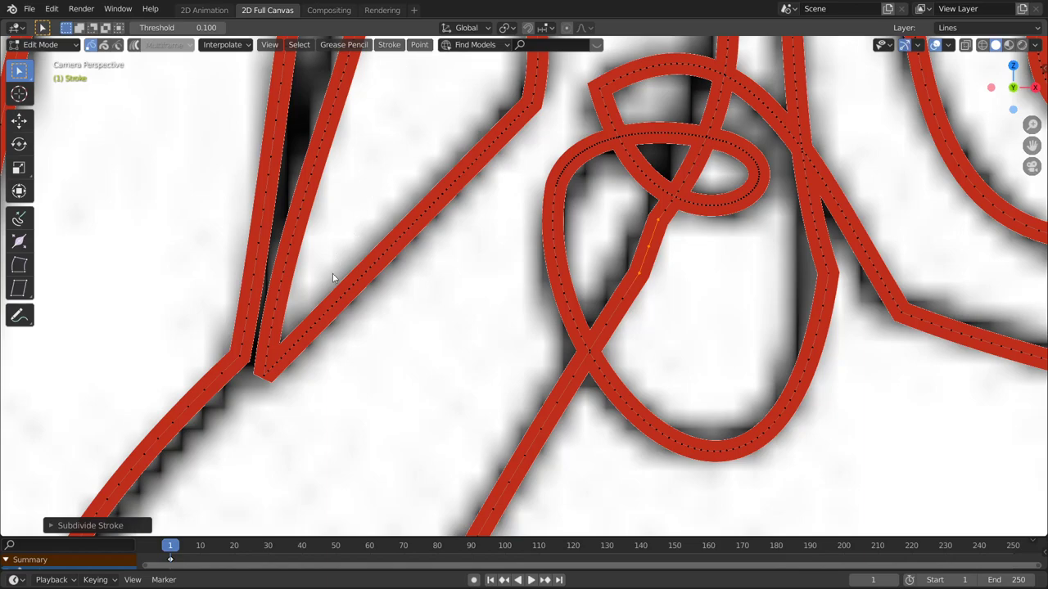
Step: Raise the Subdivide Stroke operator's Number of Cuts to 4
click(82, 526)
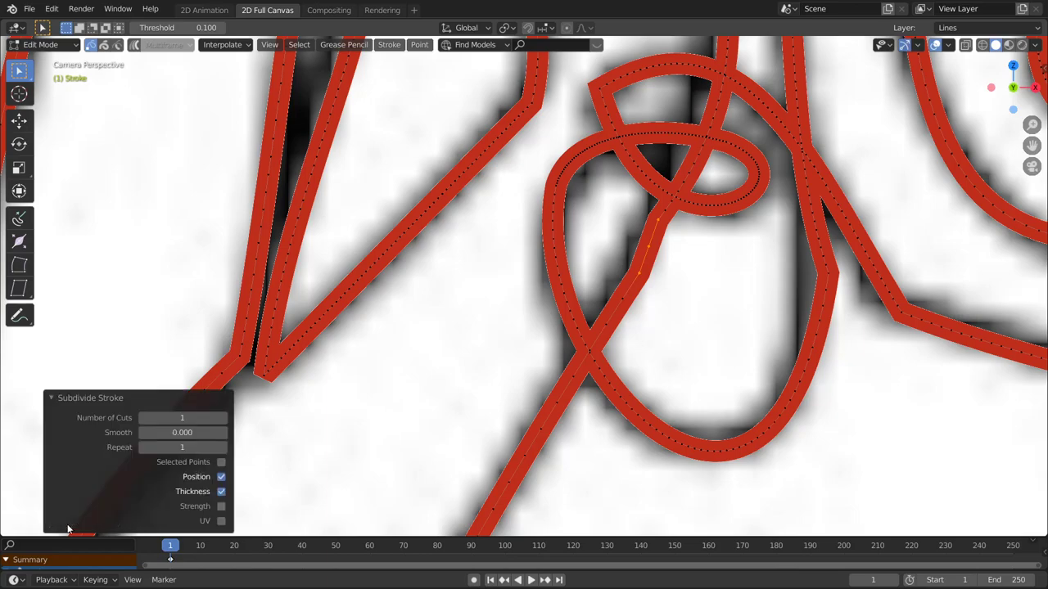
click(222, 417)
click(222, 417)
click(70, 47)
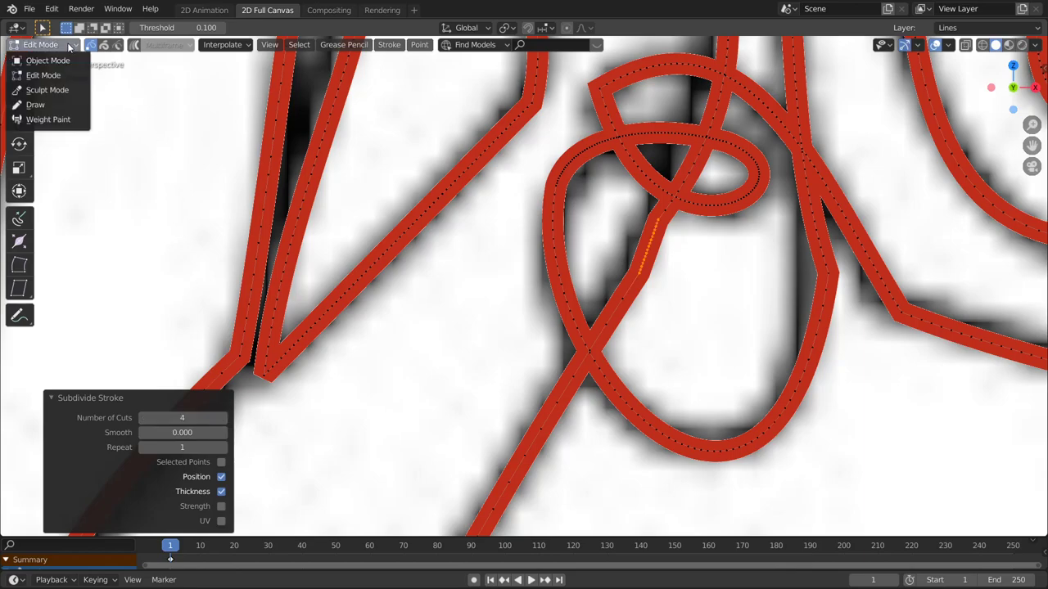
Step: Switch the stroke to Sculpt Mode and zoom in on the hooked end of the left curve
click(57, 92)
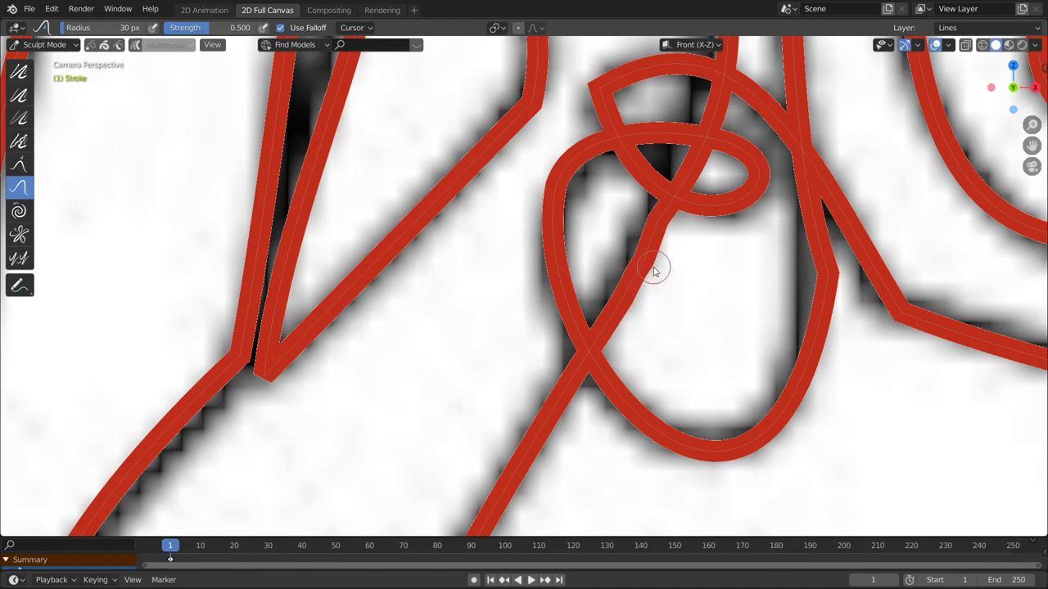
scroll(647, 268, down, 3)
scroll(622, 282, down, 6)
scroll(638, 306, up, 5)
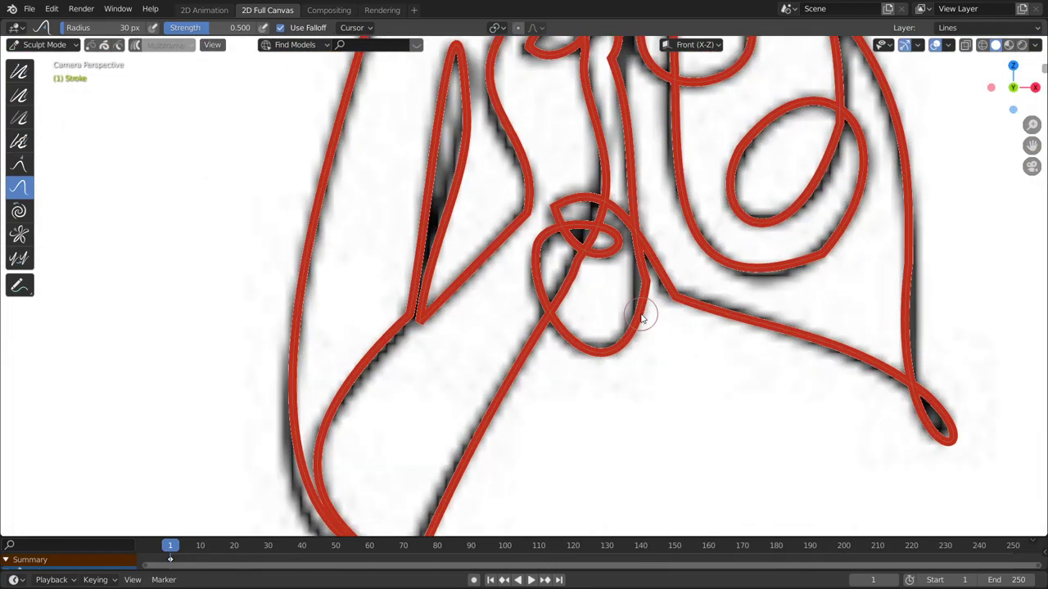
click(54, 46)
scroll(732, 391, down, 1)
scroll(733, 391, down, 1)
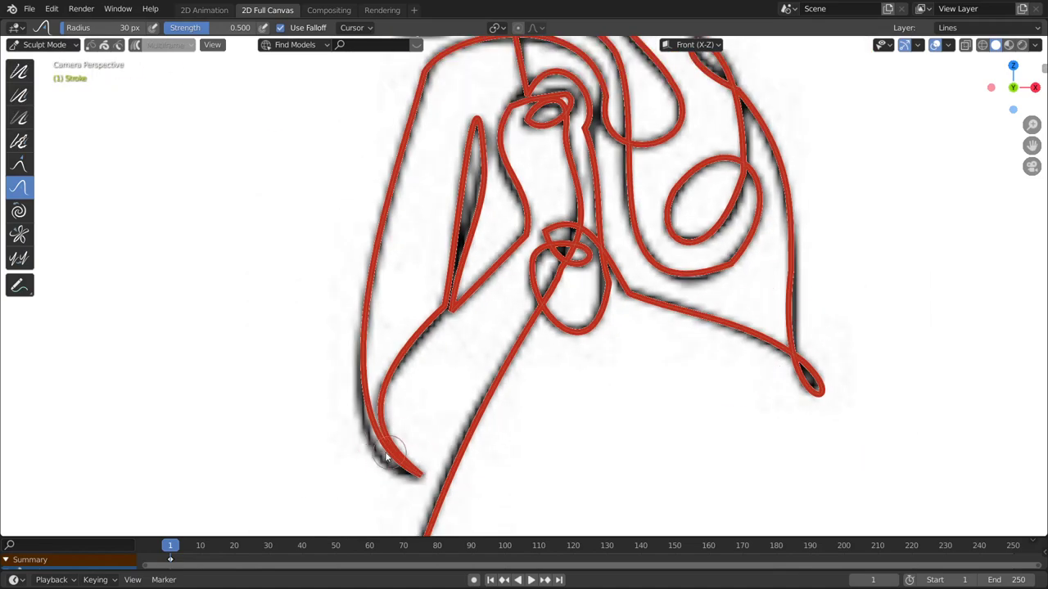
scroll(373, 452, up, 1)
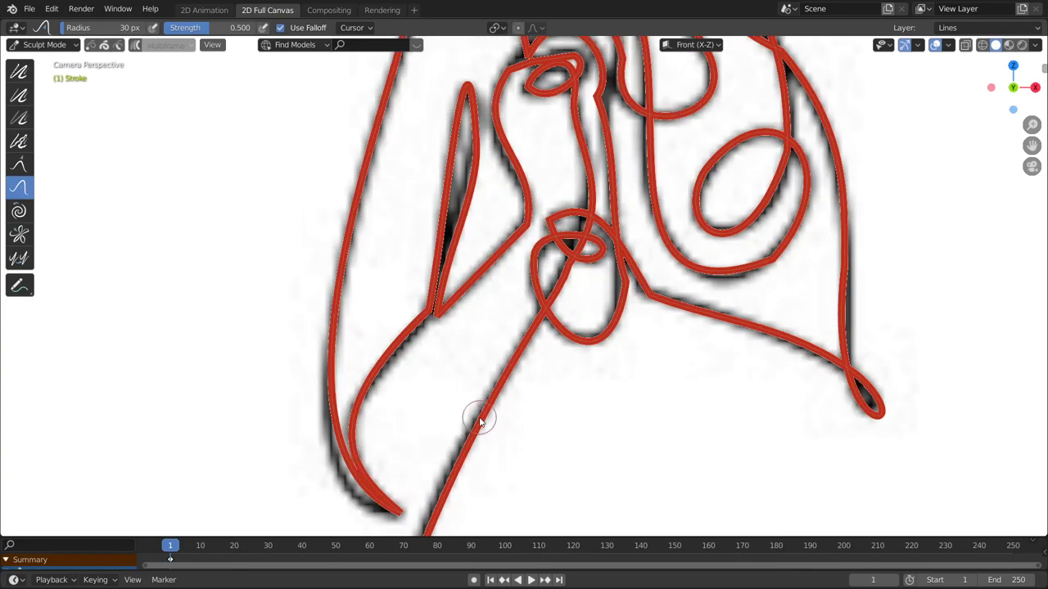
shift+middle_drag(517, 418, 605, 271)
scroll(335, 340, up, 1)
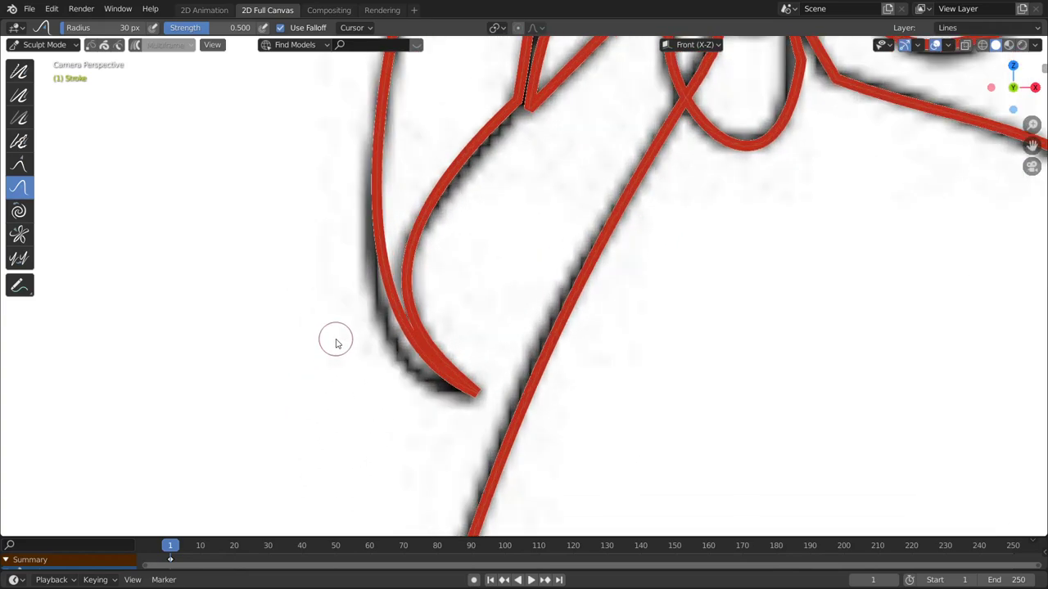
Step: Enlarge the sculpt brush and smooth the lower bend and doubled lines of the left curve
right_click(341, 327)
drag(269, 320, 398, 338)
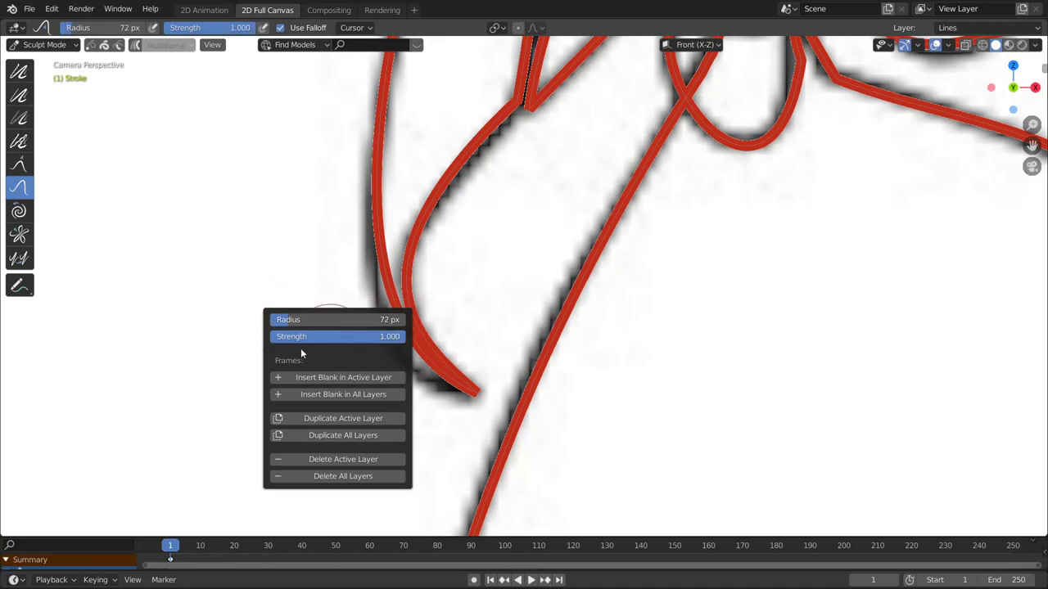
mouse_move(310, 298)
mouse_down()
mouse_move(366, 374)
mouse_move(360, 315)
mouse_up()
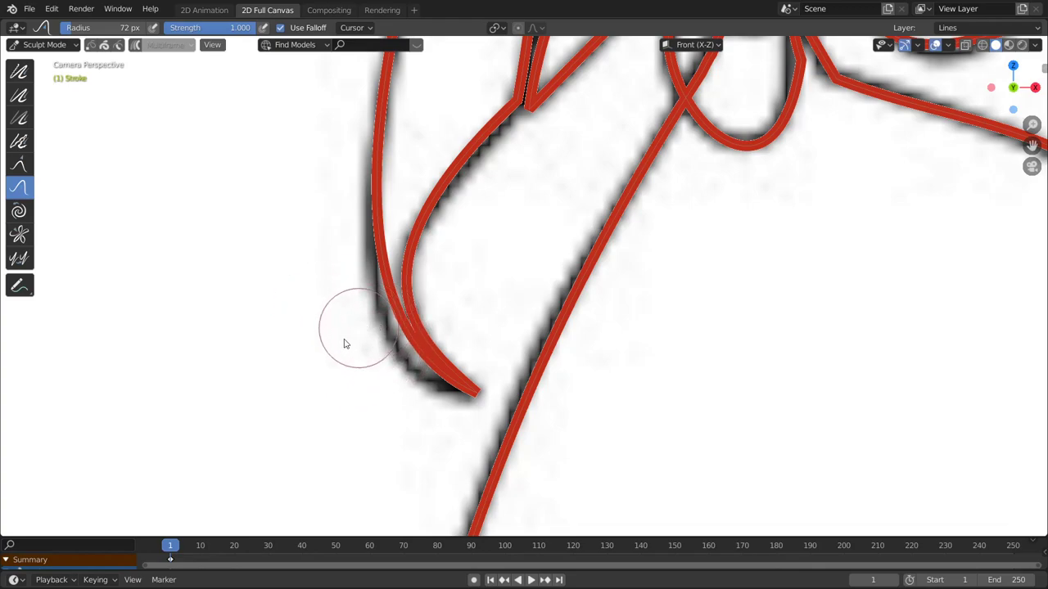
mouse_move(390, 285)
mouse_down()
mouse_move(370, 309)
mouse_move(374, 210)
mouse_move(386, 184)
mouse_move(376, 180)
mouse_up()
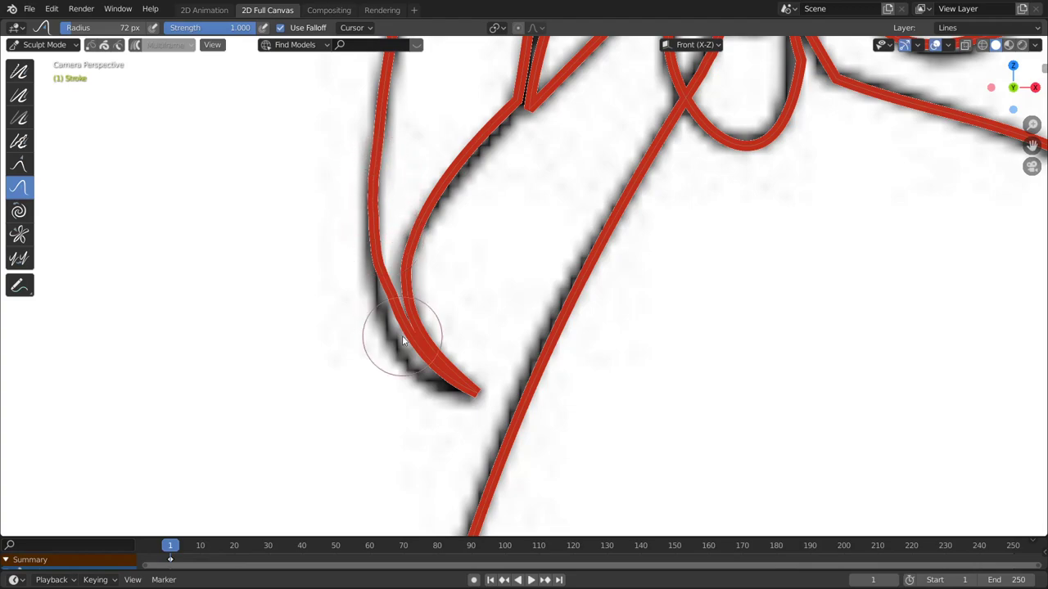
mouse_move(401, 334)
mouse_down()
mouse_move(377, 291)
mouse_move(389, 314)
mouse_move(376, 243)
mouse_move(435, 355)
mouse_move(412, 351)
mouse_move(403, 368)
mouse_up()
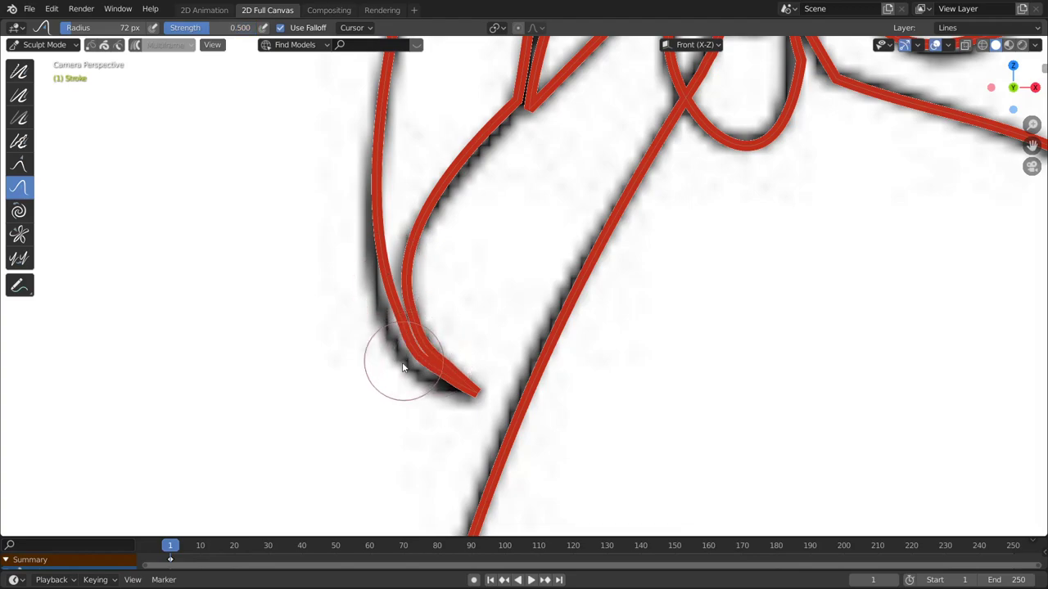
Step: Set the brush to 202 px radius and 0.980 strength, then reshape the curves further
right_click(407, 319)
drag(407, 318, 443, 319)
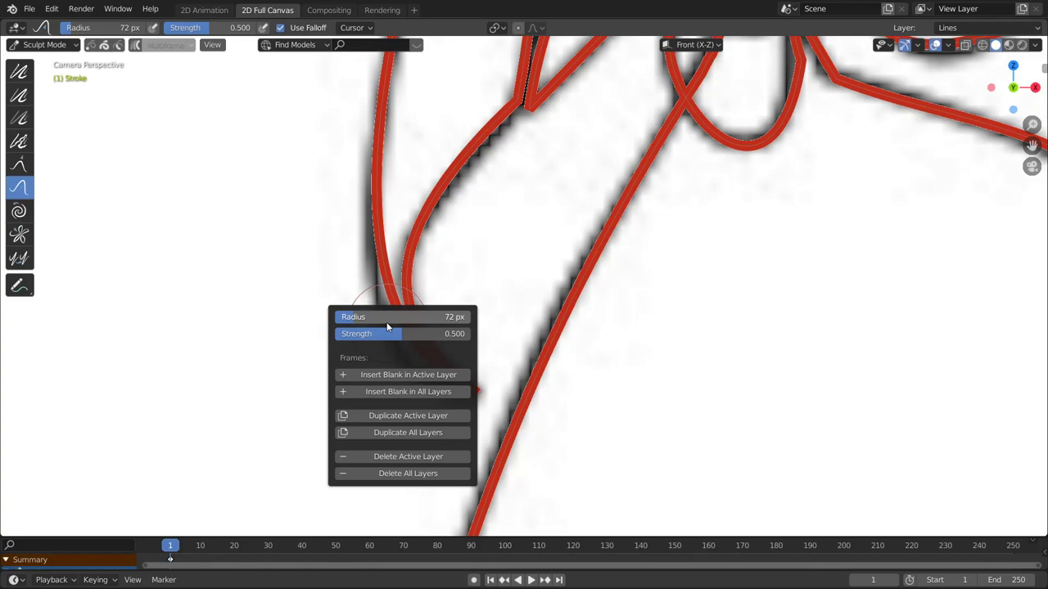
drag(390, 334, 466, 334)
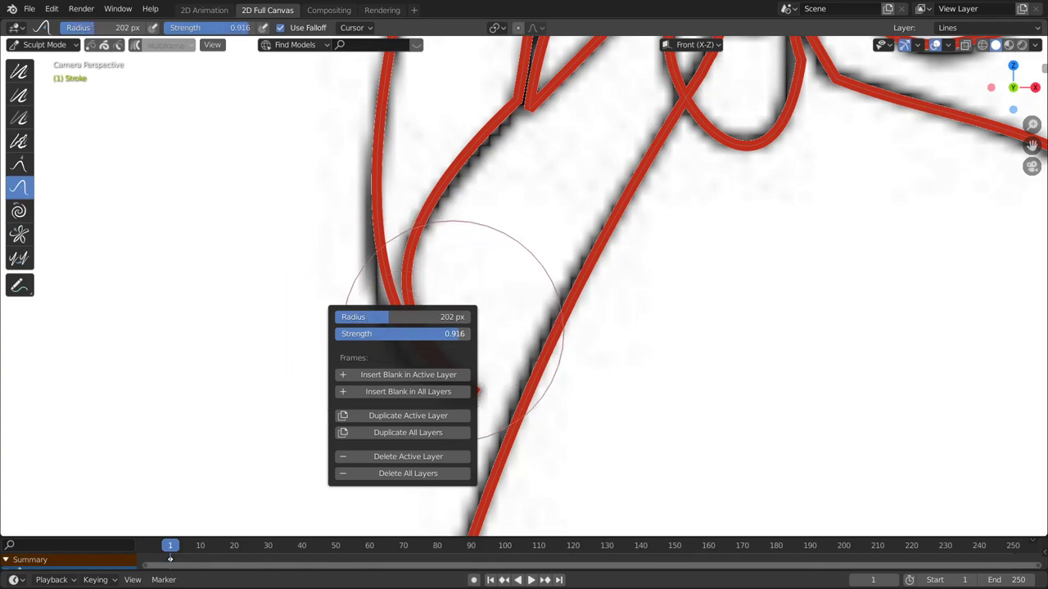
mouse_move(311, 316)
mouse_down()
mouse_move(387, 246)
mouse_move(420, 360)
mouse_move(469, 396)
mouse_move(397, 332)
mouse_move(402, 278)
mouse_up()
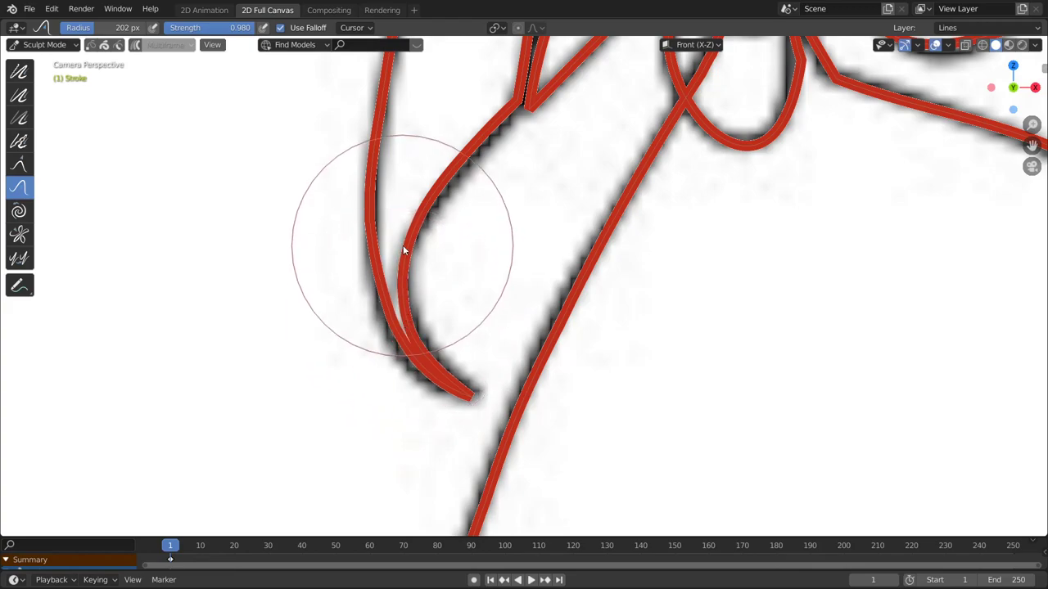
middle_drag(461, 156, 414, 304)
Step: Zoom to the torso, cut the brush radius to 34 px, and bend the vertical line into the loop
scroll(414, 303, down, 4)
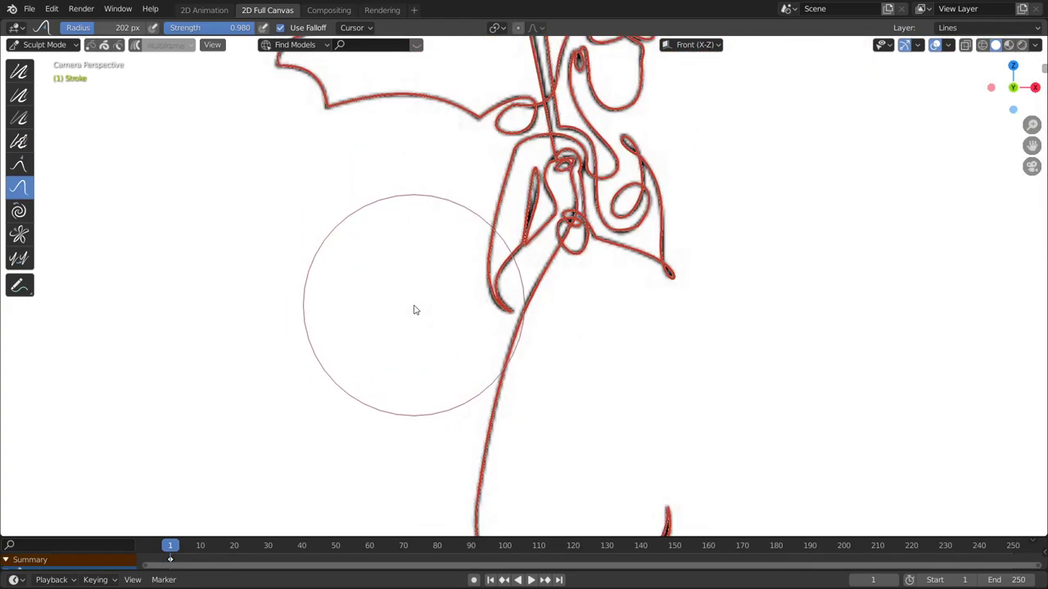
scroll(414, 305, down, 2)
scroll(544, 130, up, 2)
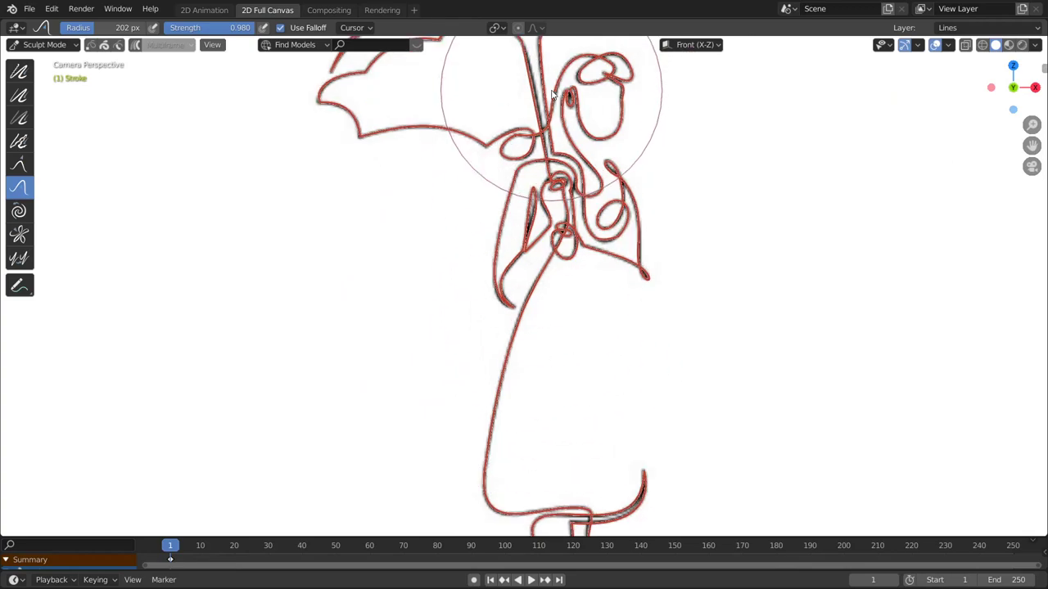
scroll(540, 98, up, 6)
shift+middle_drag(620, 163, 620, 438)
scroll(622, 240, up, 1)
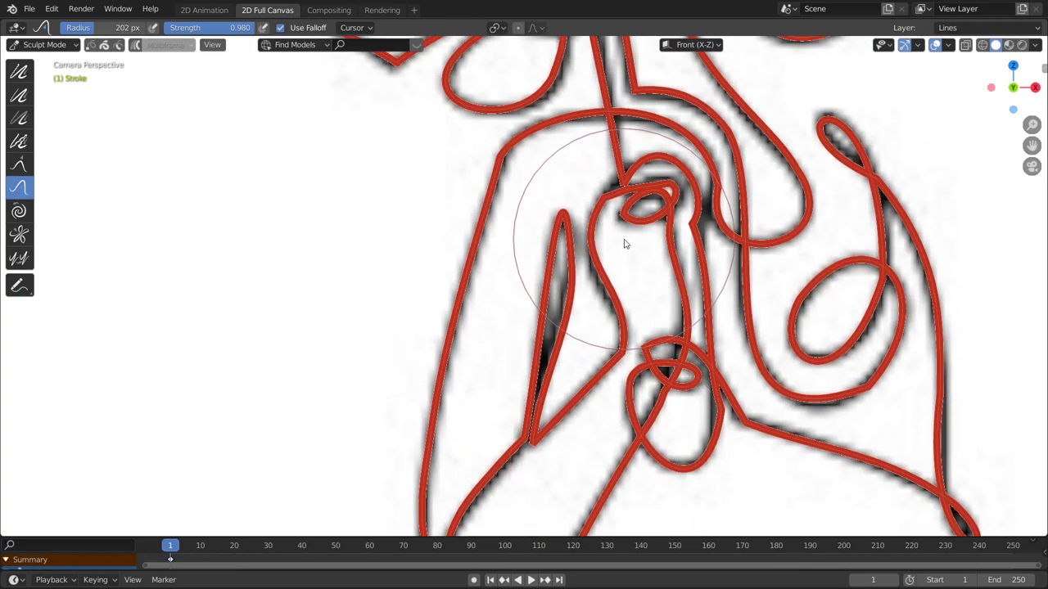
shift+middle_drag(671, 220, 563, 365)
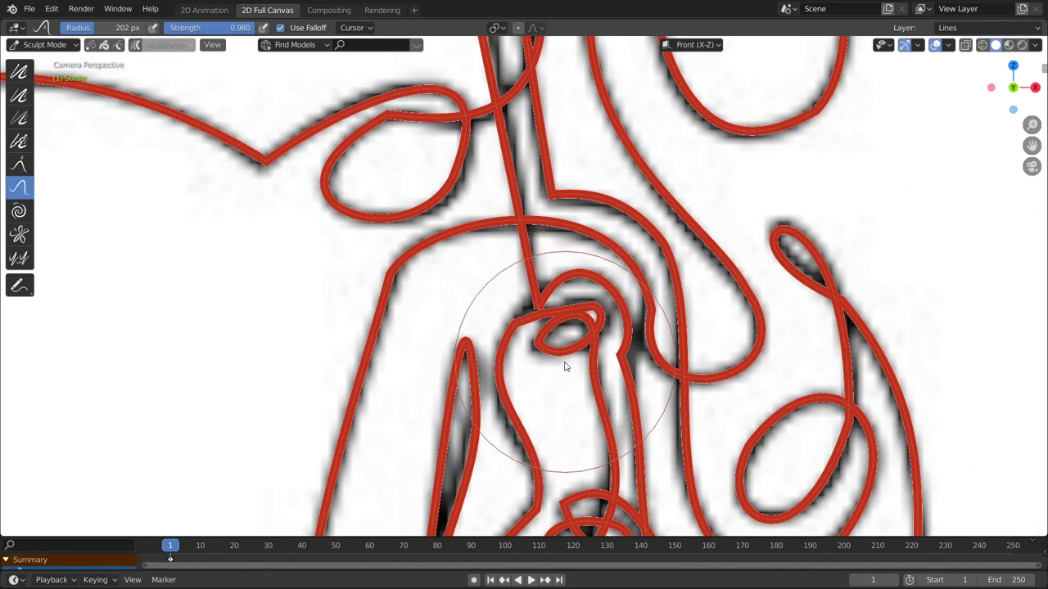
right_click(547, 318)
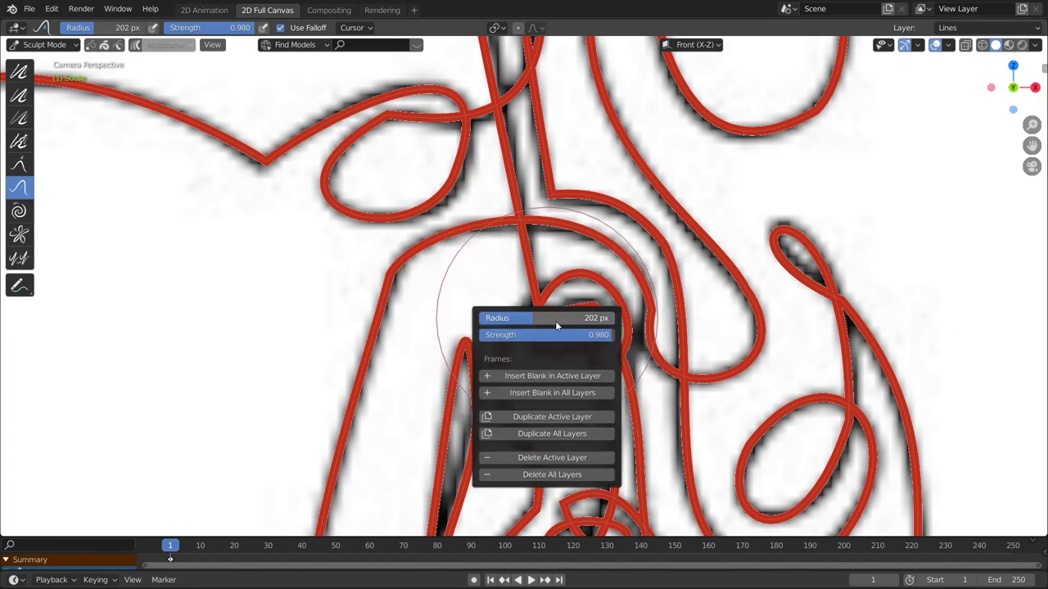
drag(556, 325, 509, 326)
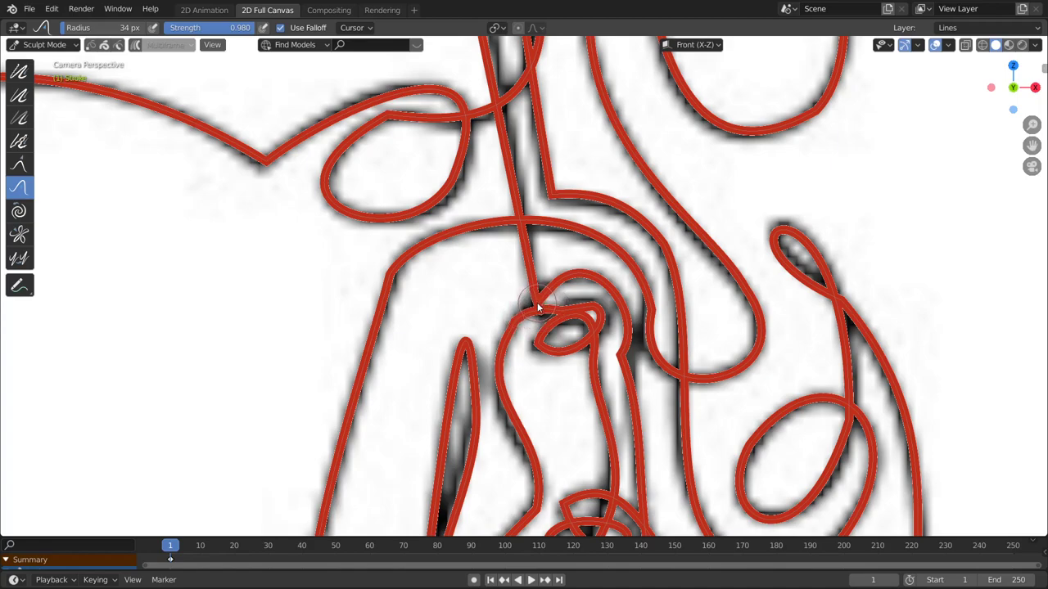
drag(537, 303, 563, 303)
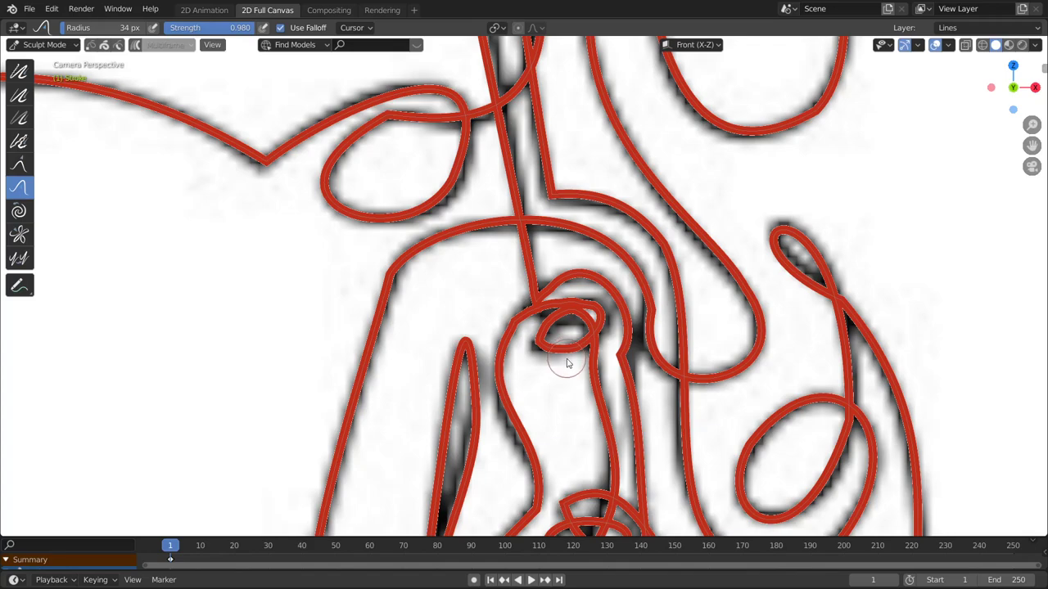
Step: Zoom to the head, set the brush radius to 92 px, and push the face's right edge outward
scroll(603, 273, down, 2)
scroll(603, 273, down, 1)
scroll(608, 292, down, 2)
scroll(610, 297, down, 2)
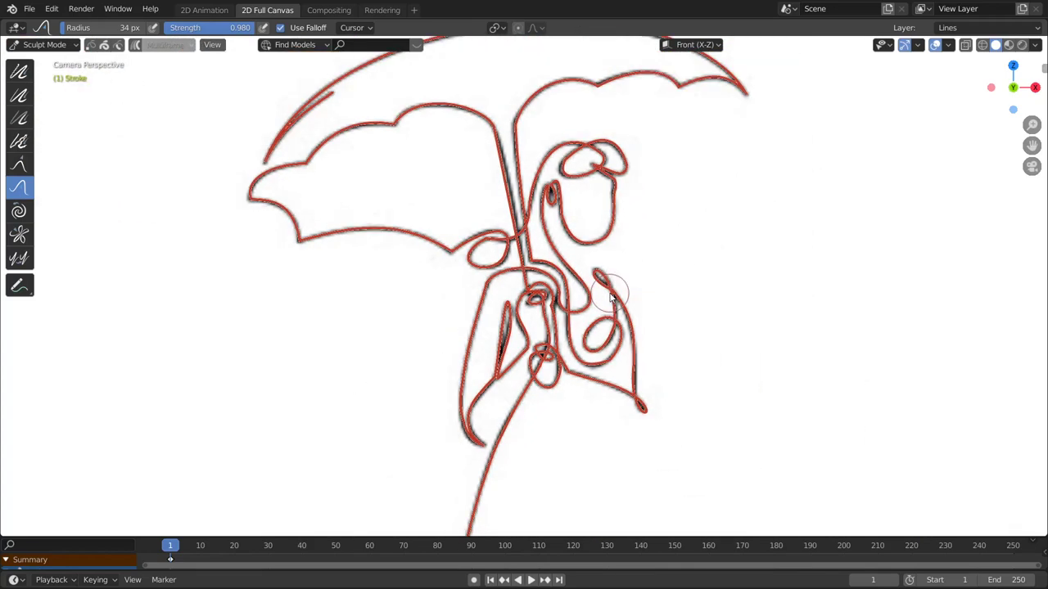
scroll(627, 163, up, 1)
scroll(637, 147, up, 5)
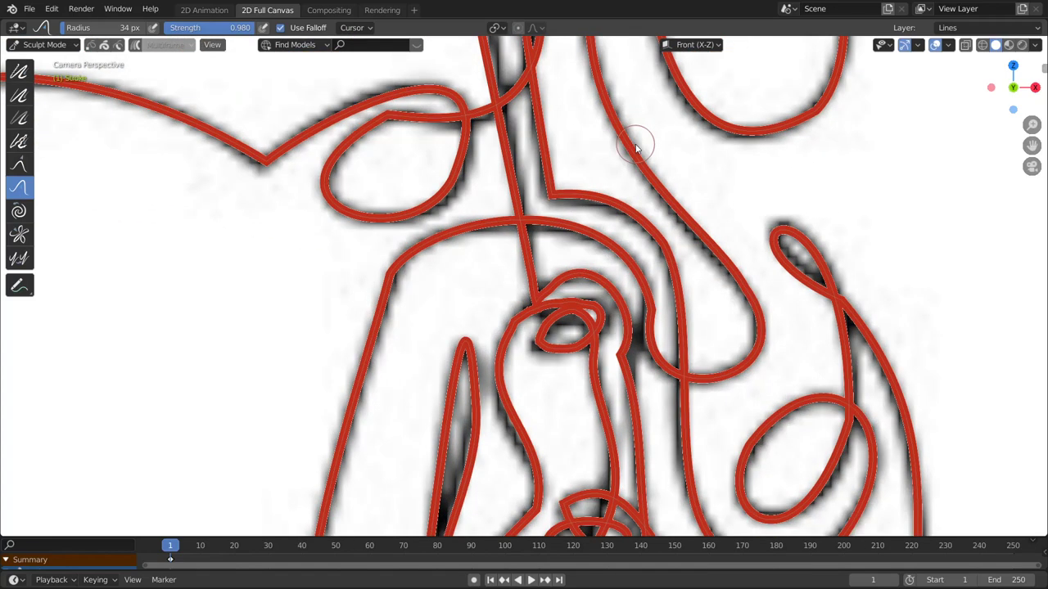
scroll(620, 444, up, 2)
scroll(729, 335, up, 1)
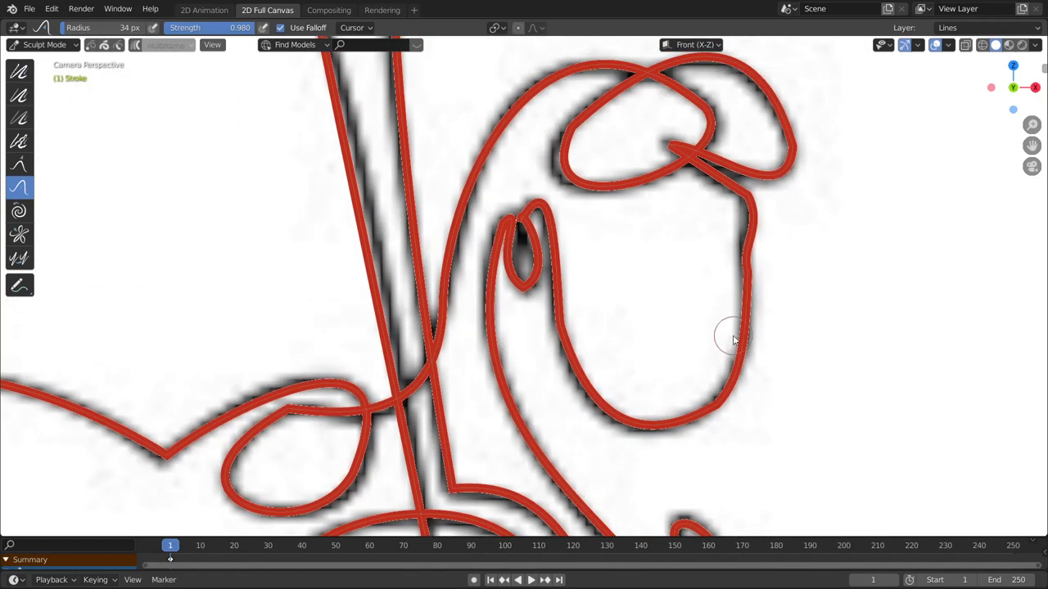
scroll(762, 215, up, 2)
mouse_move(763, 219)
shift+middle_down()
mouse_move(592, 400)
mouse_move(565, 365)
shift+middle_up()
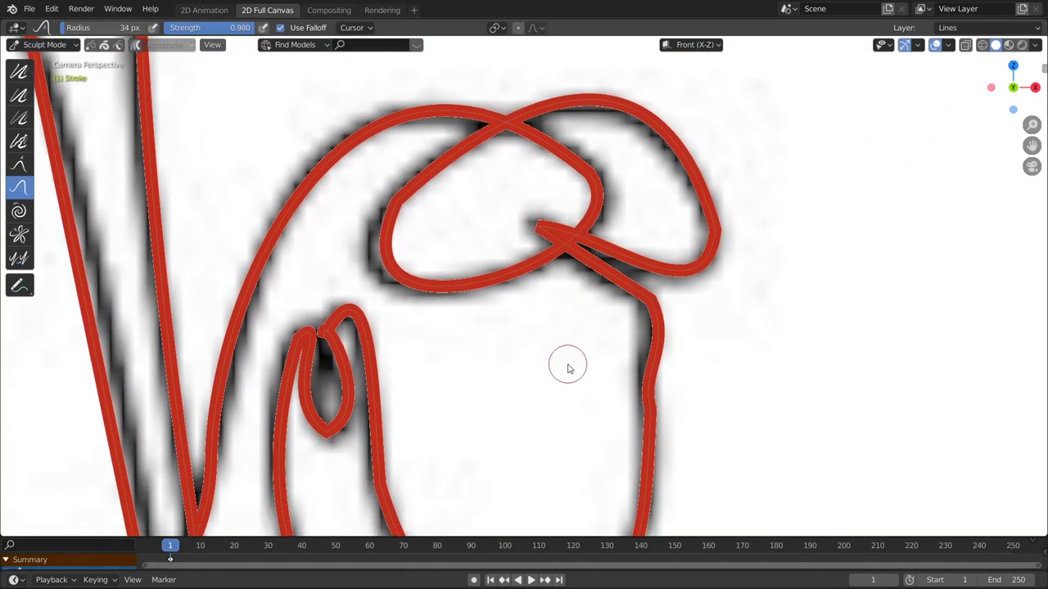
right_click(722, 327)
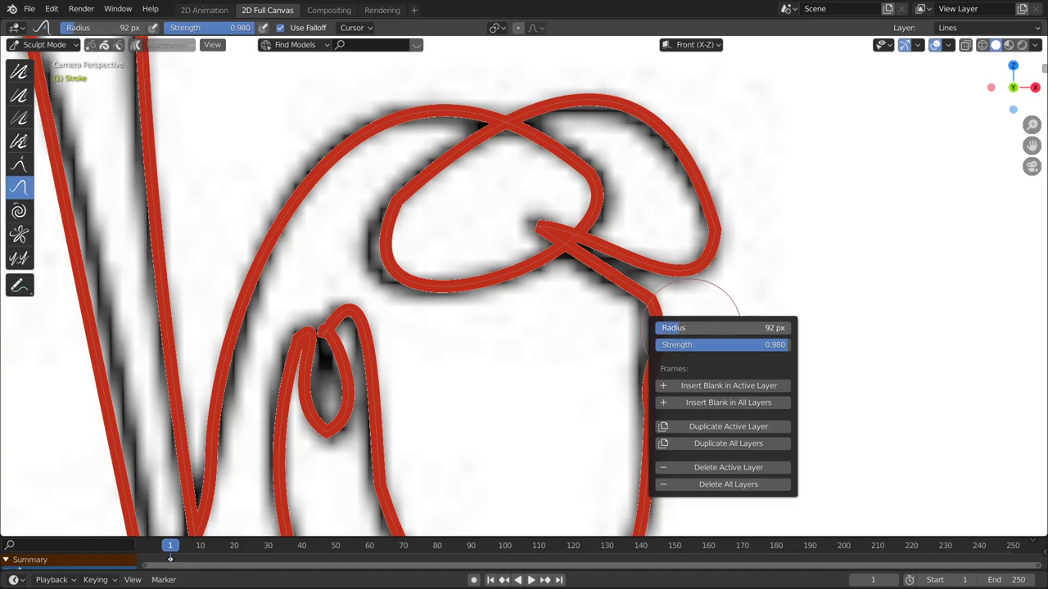
mouse_move(644, 360)
mouse_down()
mouse_move(660, 346)
mouse_move(657, 329)
mouse_up()
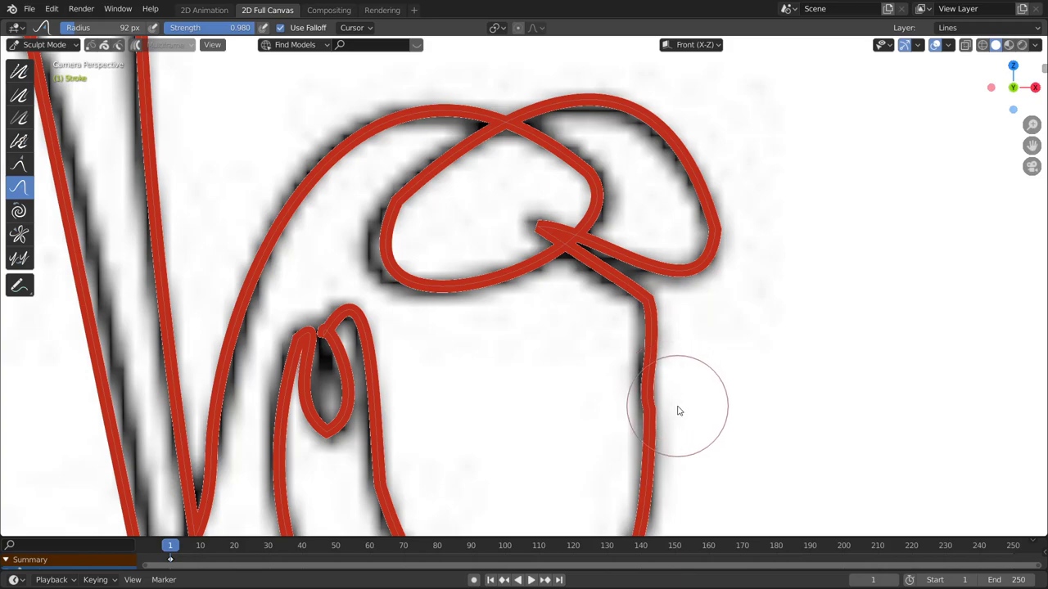
scroll(654, 359, down, 3)
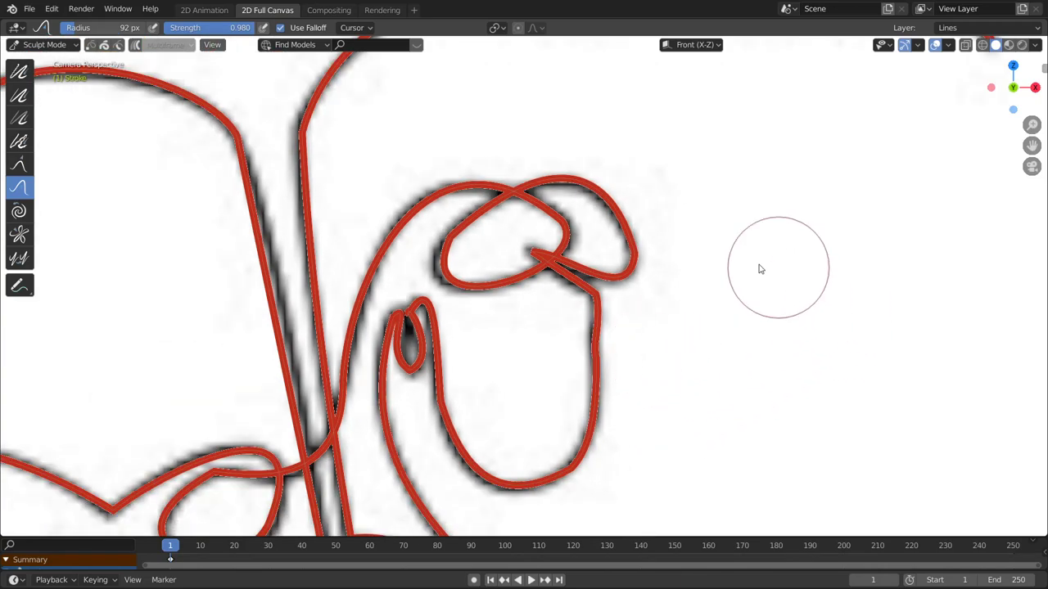
scroll(600, 236, down, 2)
Step: Return the stroke to Object Mode and switch to the 2D Animation workspace
scroll(600, 236, down, 2)
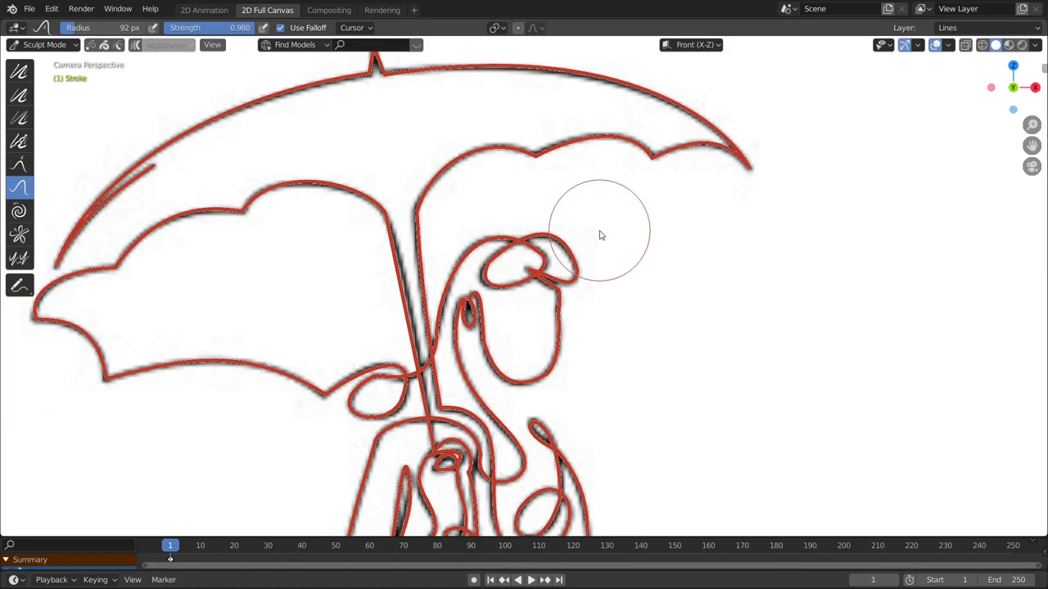
scroll(613, 240, down, 2)
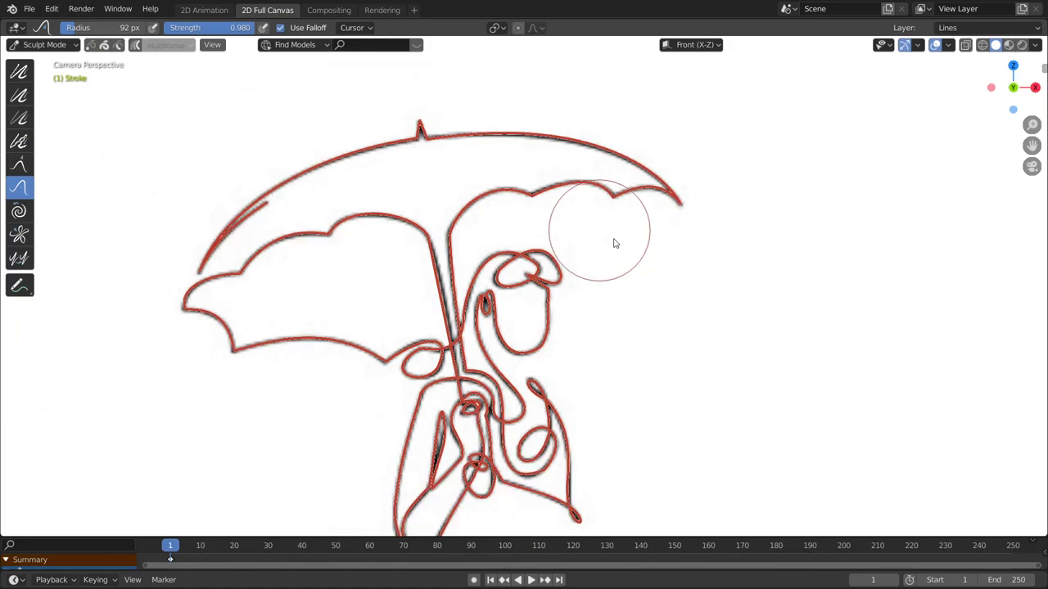
click(45, 44)
click(42, 55)
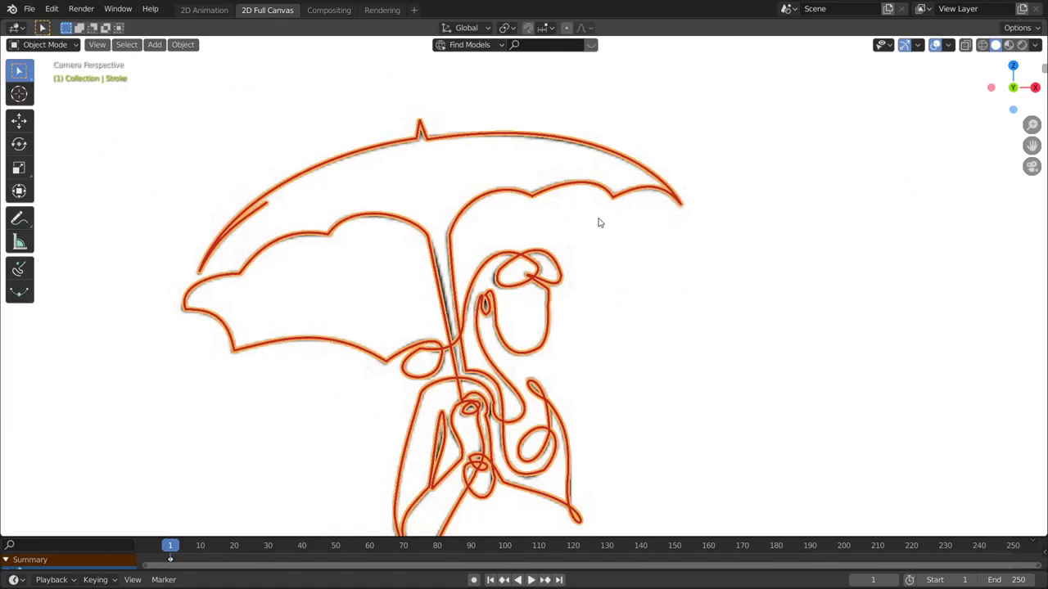
click(205, 10)
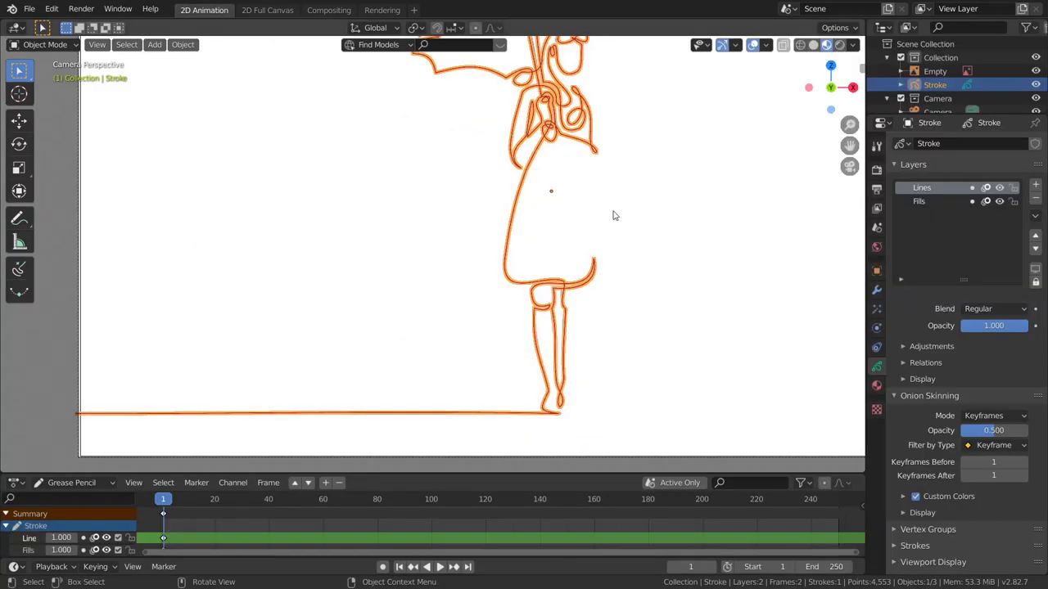
Step: Frame the whole drawing, hide the Empty reference, and select the Stroke object
drag(852, 140, 707, 208)
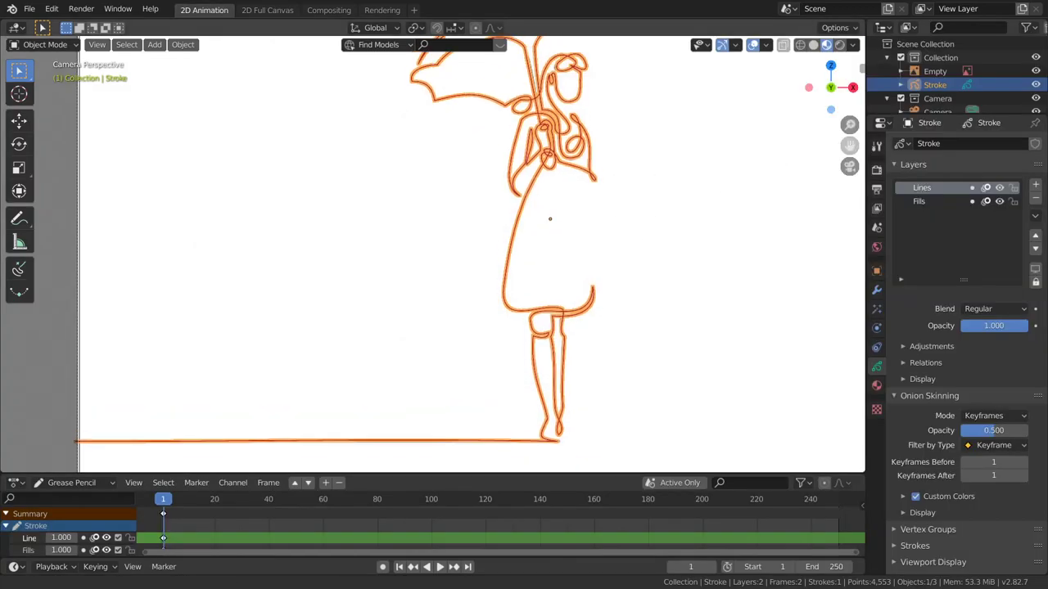
drag(850, 148, 850, 162)
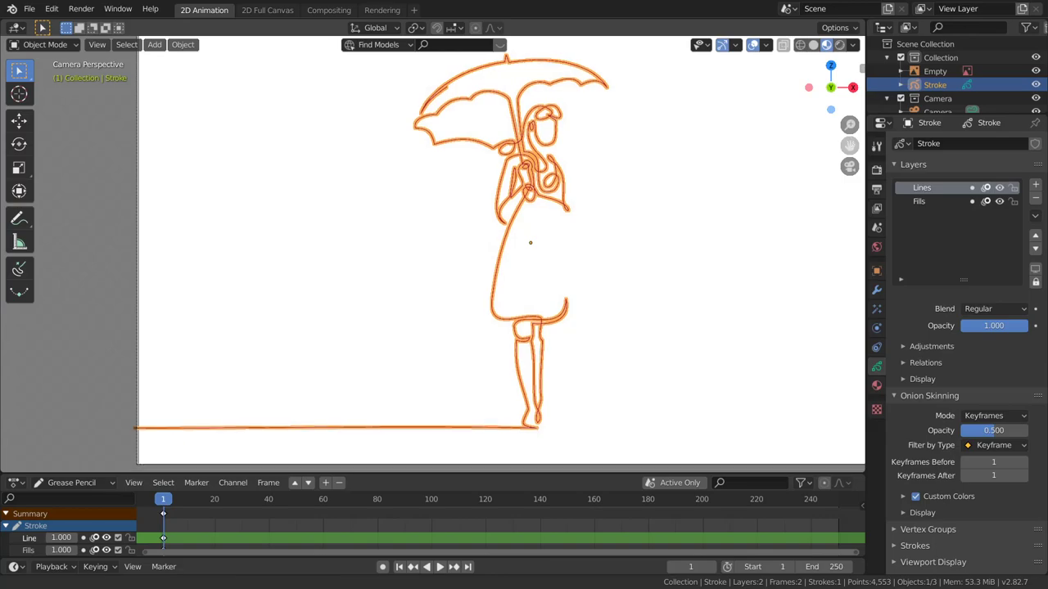
click(1036, 72)
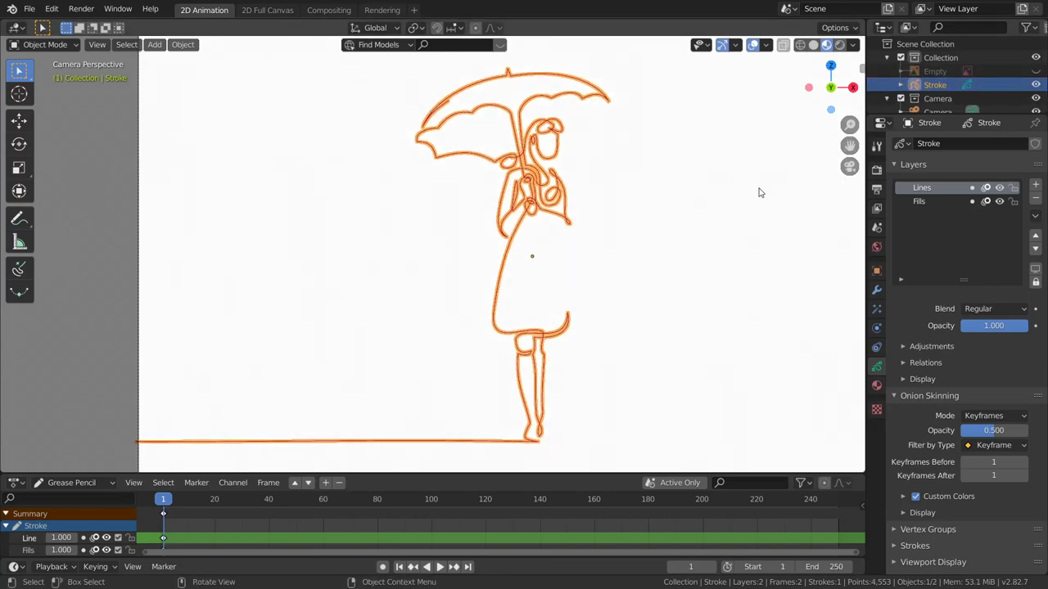
click(856, 133)
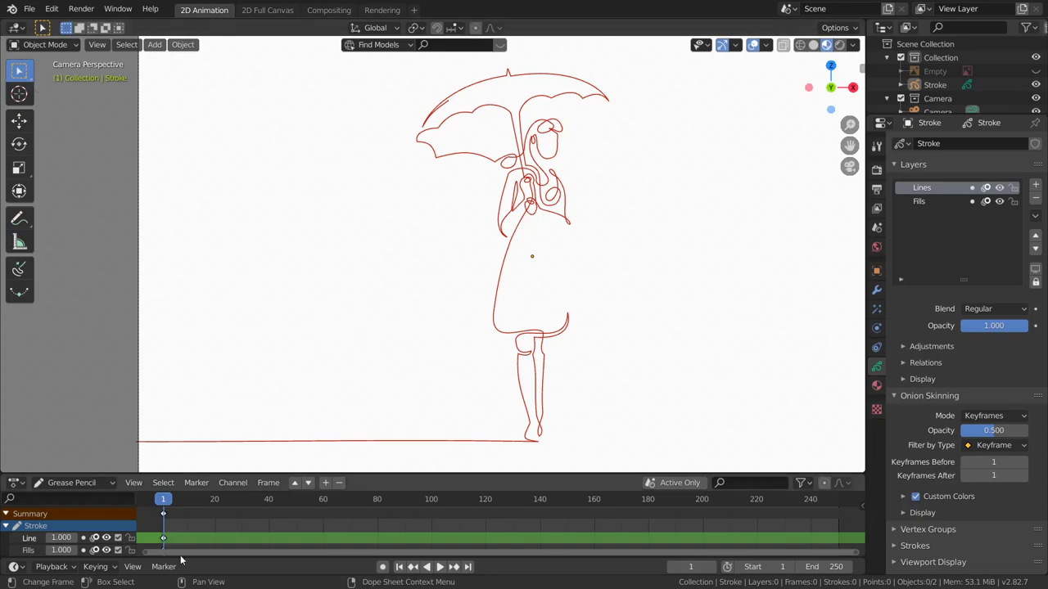
click(925, 85)
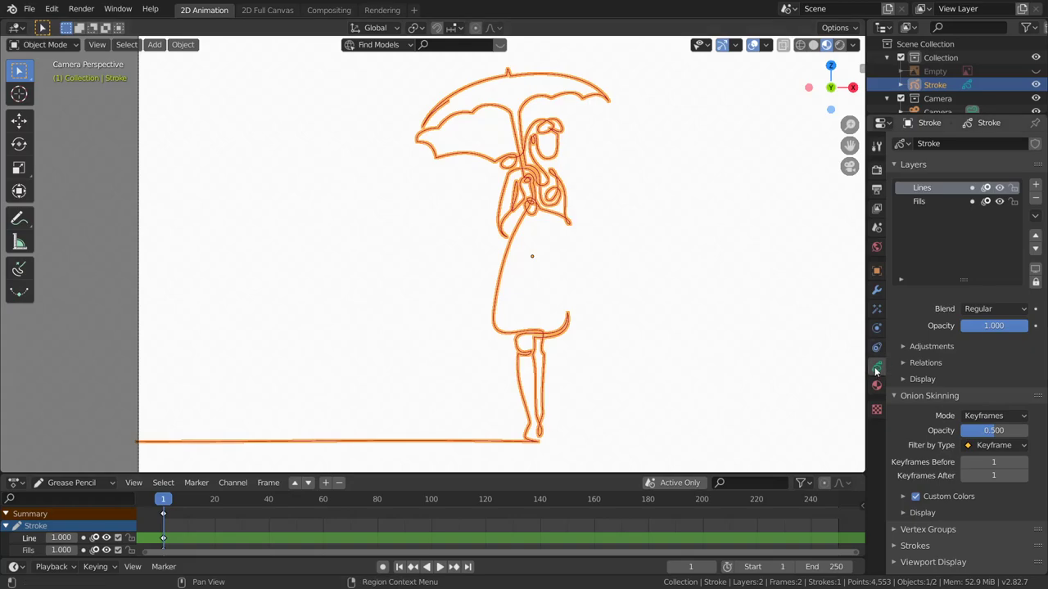
Step: Add a Build modifier to the Grease Pencil stroke from the Modifiers tab
click(877, 289)
click(928, 146)
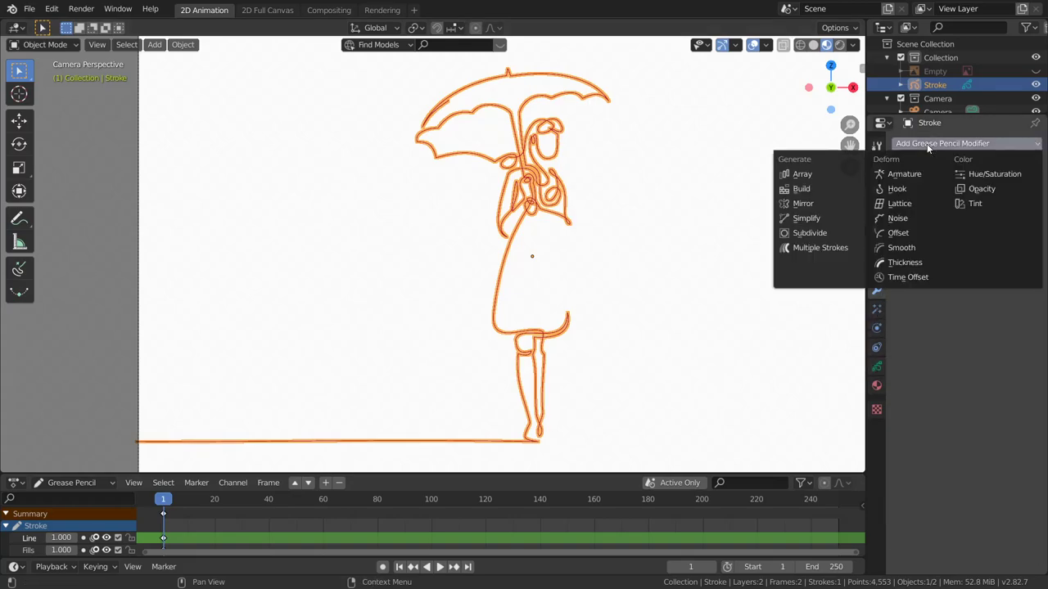
click(802, 189)
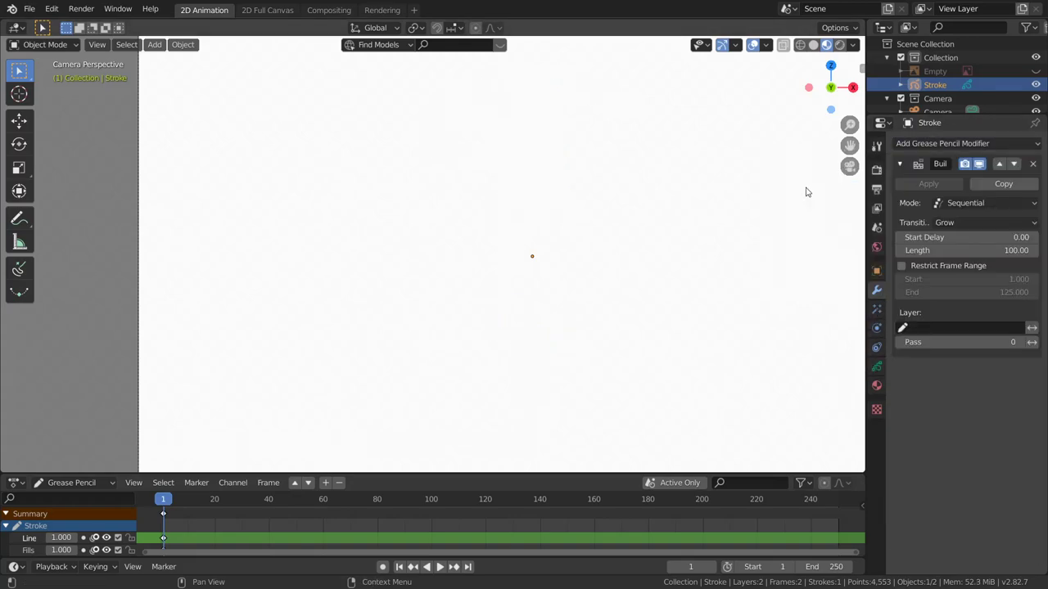
Step: Preview the line drawing itself on, then set the Build Length to 240 frames
click(439, 566)
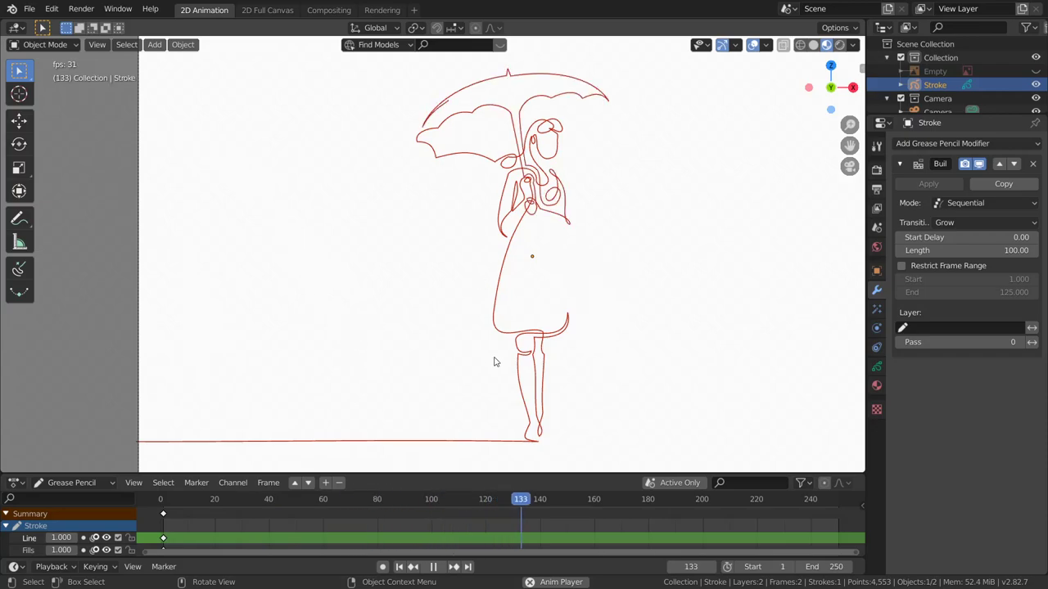
key(space)
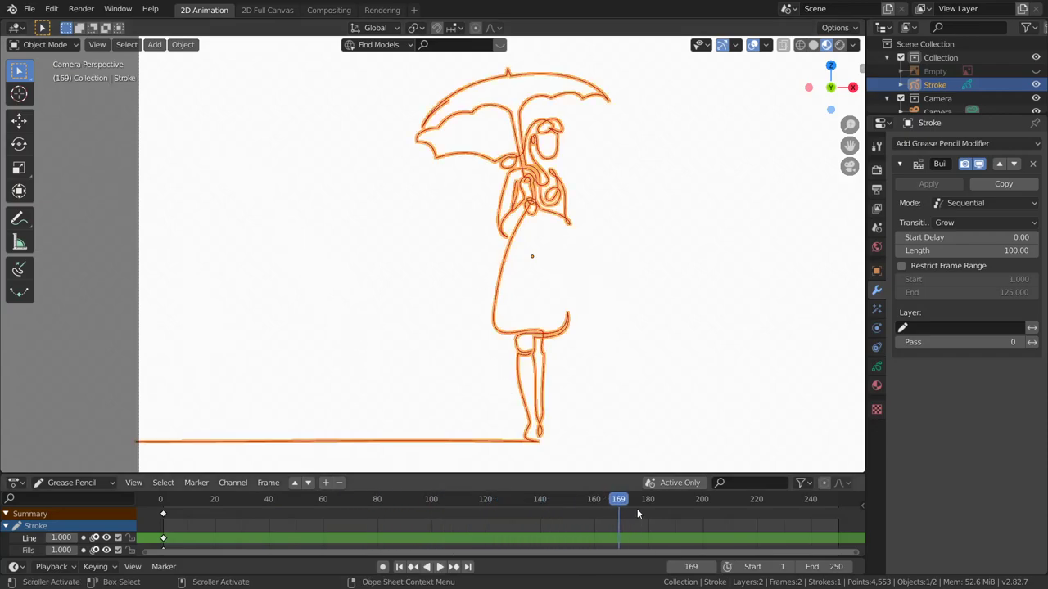
drag(619, 502, 554, 501)
key(space)
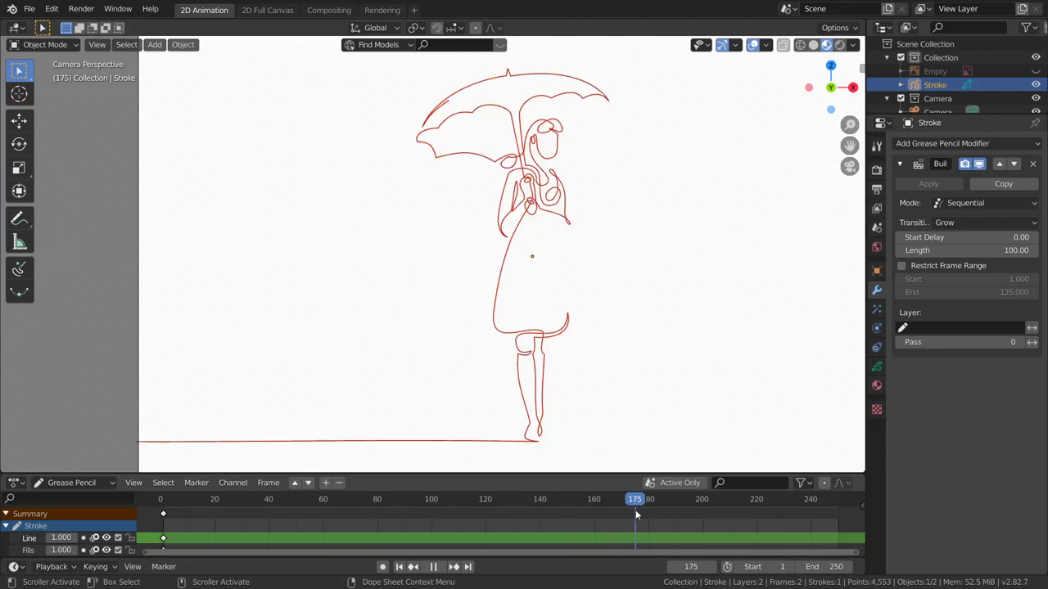
key(space)
click(1021, 250)
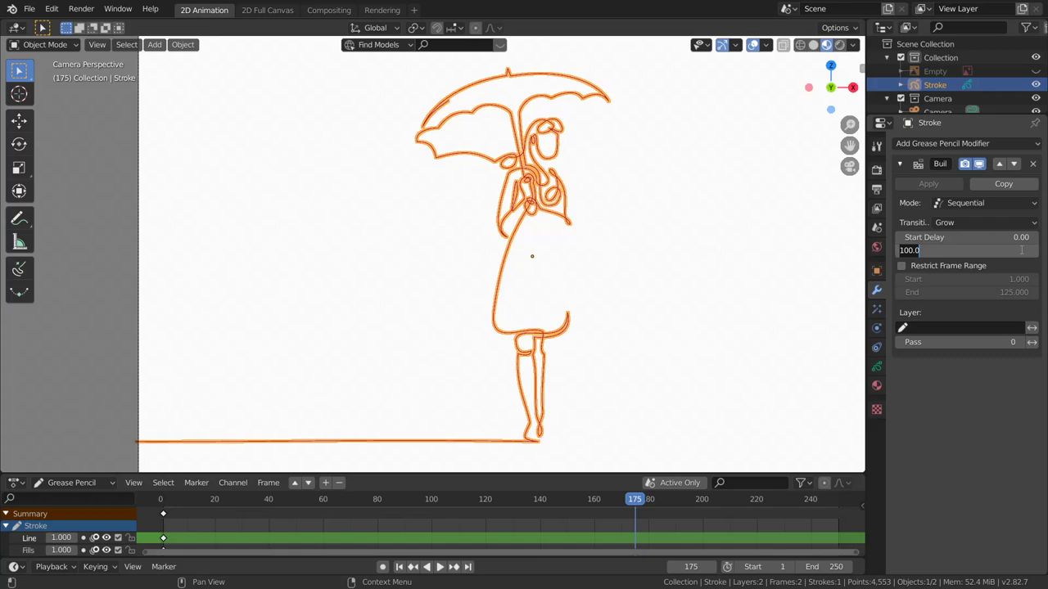
text(240)
key(Return)
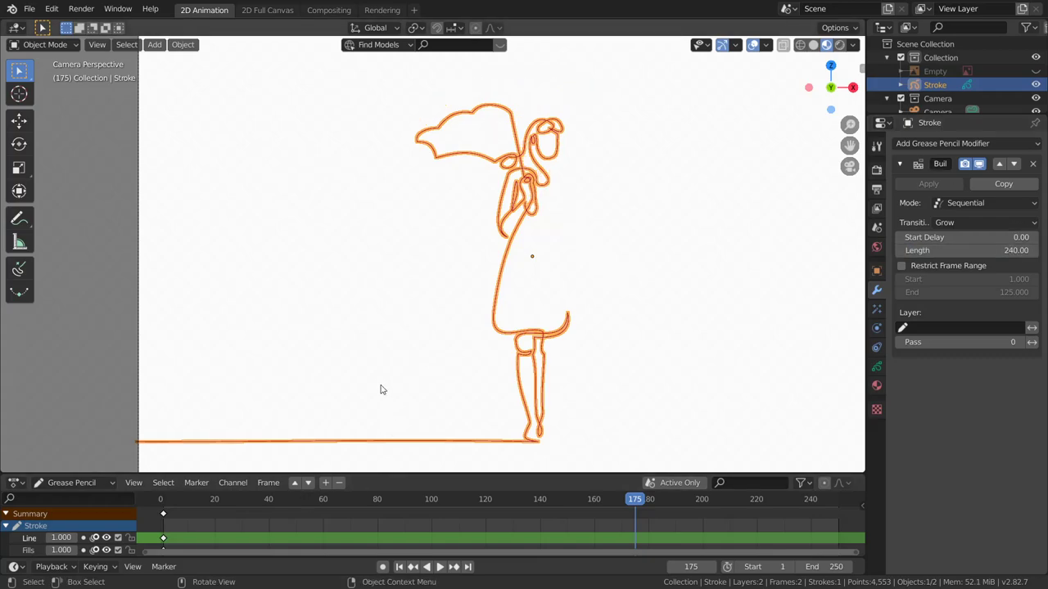
Step: Replay from frame 1, change the Build Length from 240 to 480, and replay the slower draw-on
click(399, 566)
click(439, 567)
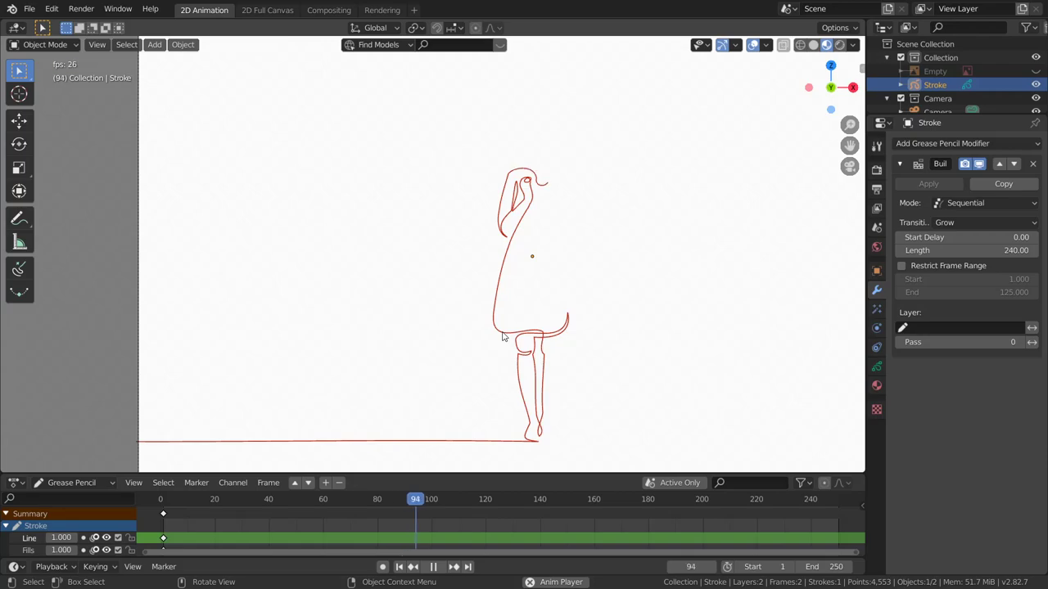
key(space)
click(1011, 251)
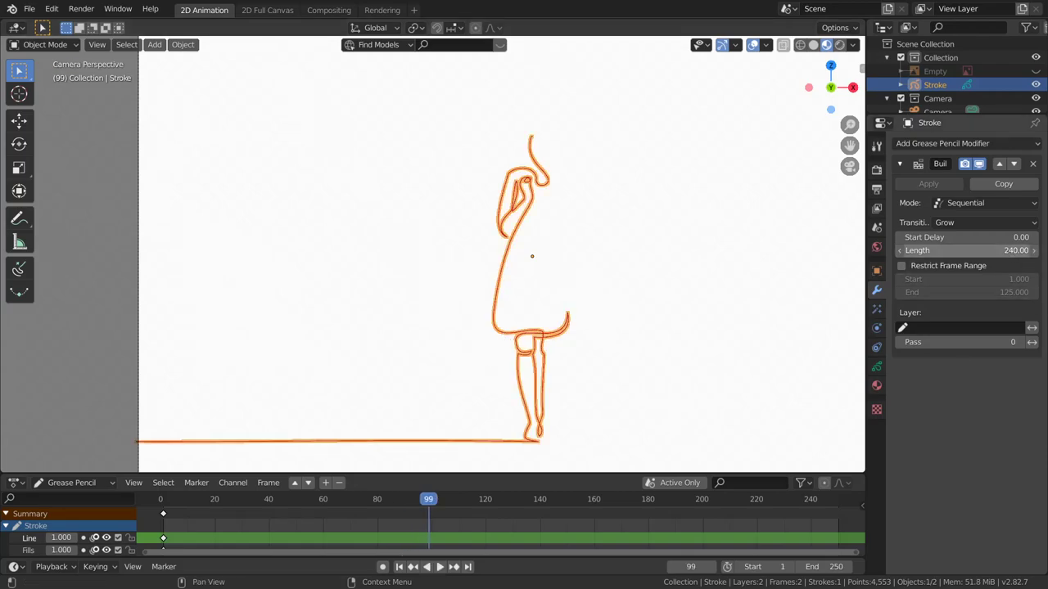
text(480)
key(Return)
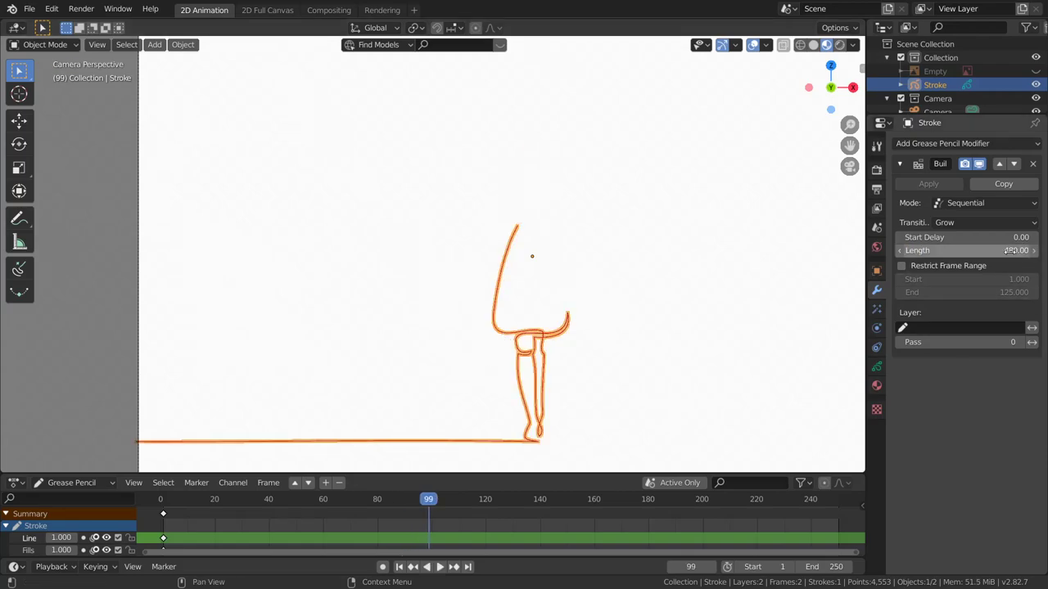
click(399, 566)
click(440, 566)
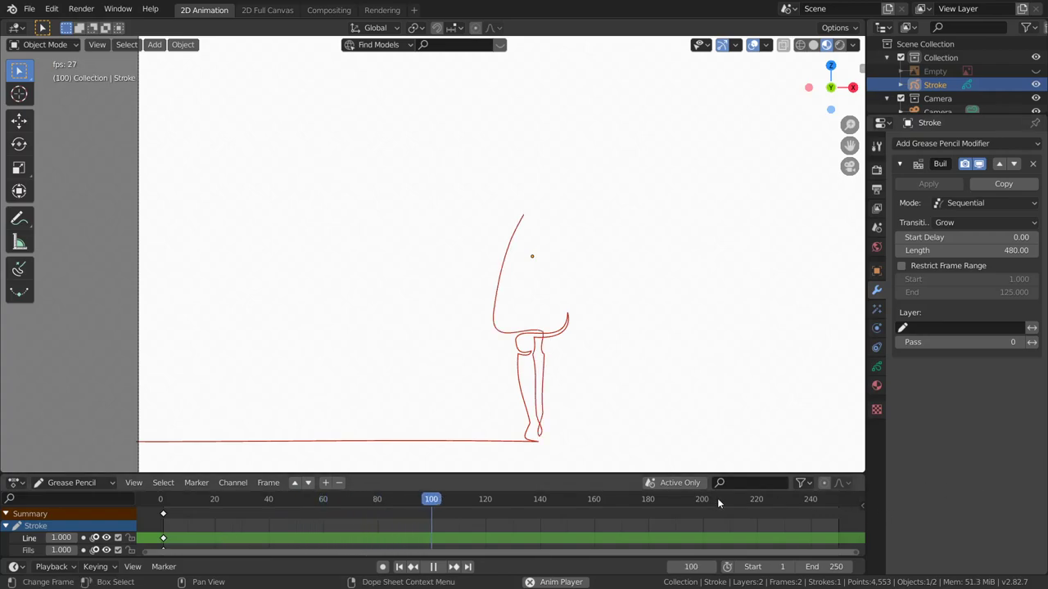
Step: Zoom out the timeline and set the scene's End frame to 480
scroll(717, 497, down, 1)
scroll(758, 504, down, 1)
click(827, 566)
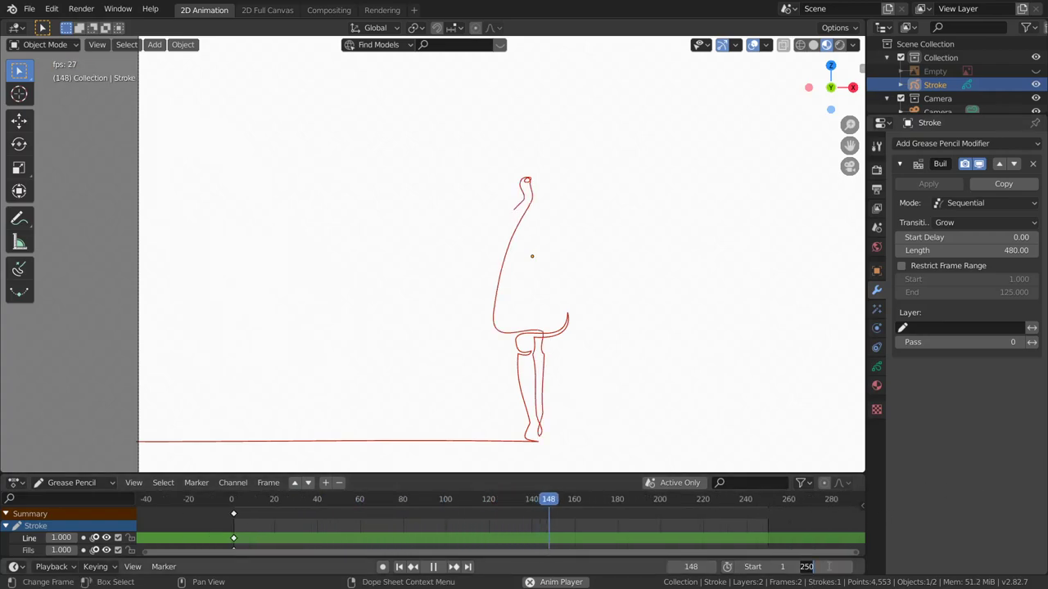
text(480)
key(Return)
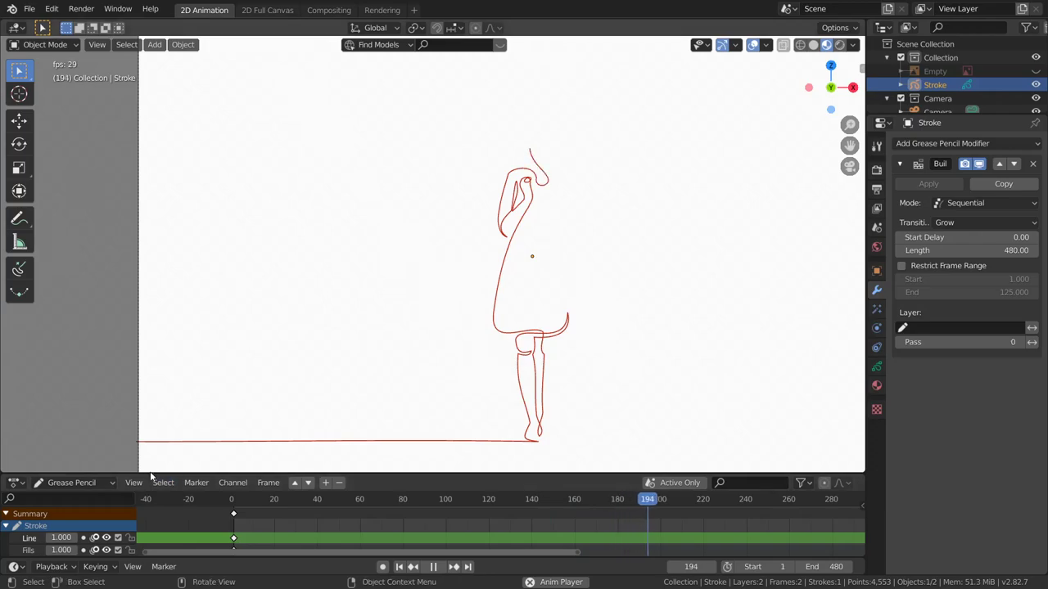
Step: Switch the keyframe editor to Dope Sheet mode and drag its border up to enlarge it
click(92, 482)
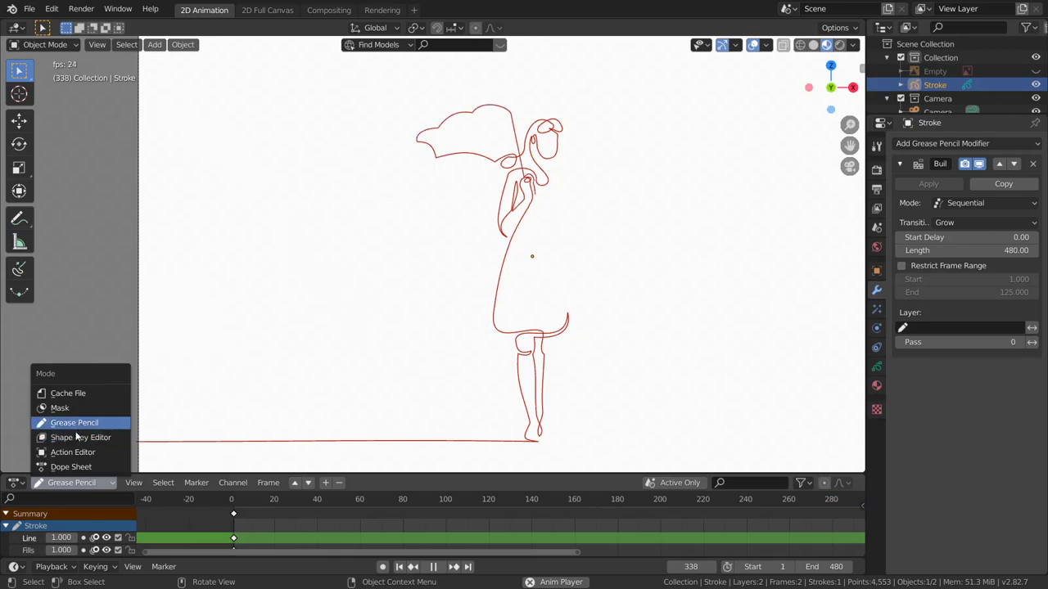
click(72, 467)
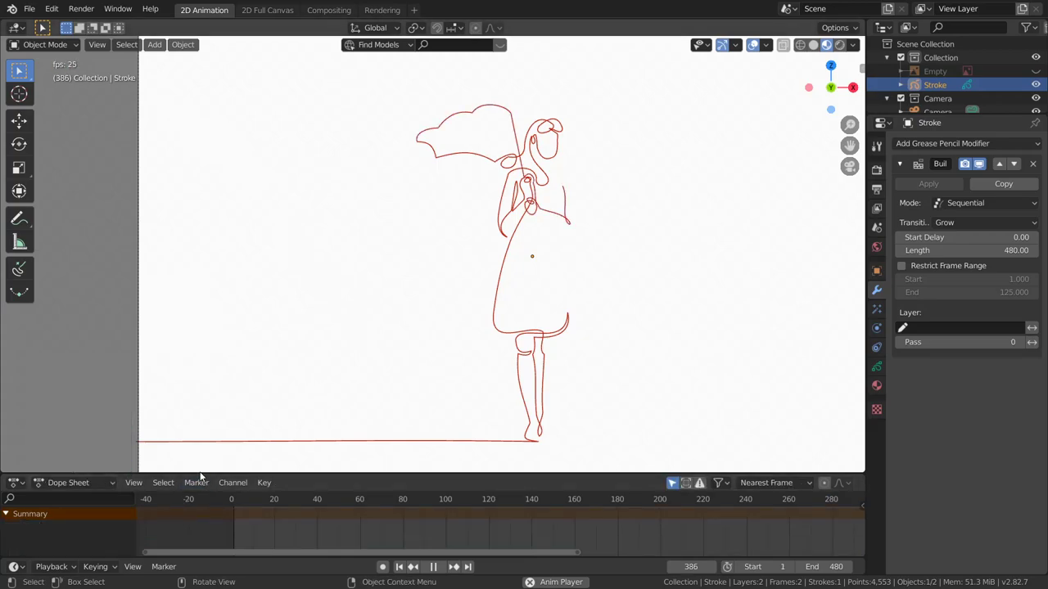
drag(201, 475, 209, 396)
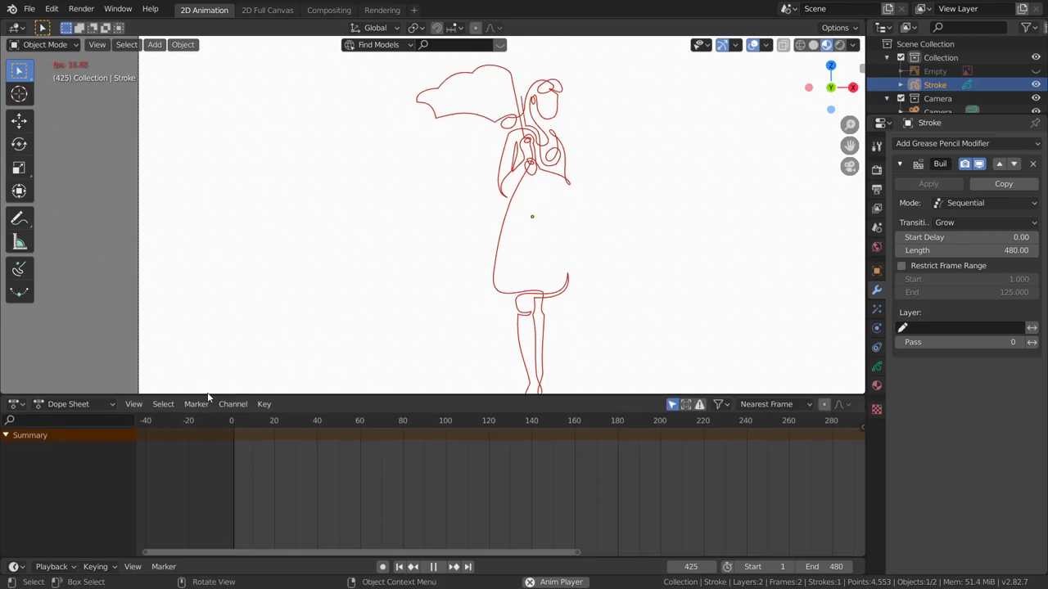
click(439, 338)
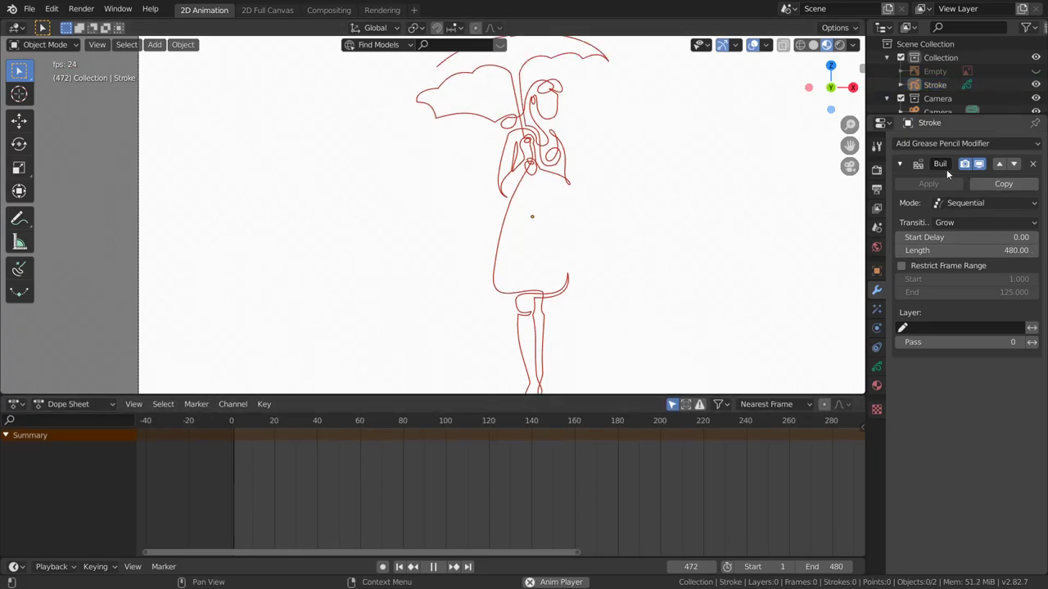
Step: Return the keyframe editor to Grease Pencil mode and fit the camera frame in the viewport
click(71, 403)
click(70, 403)
click(70, 404)
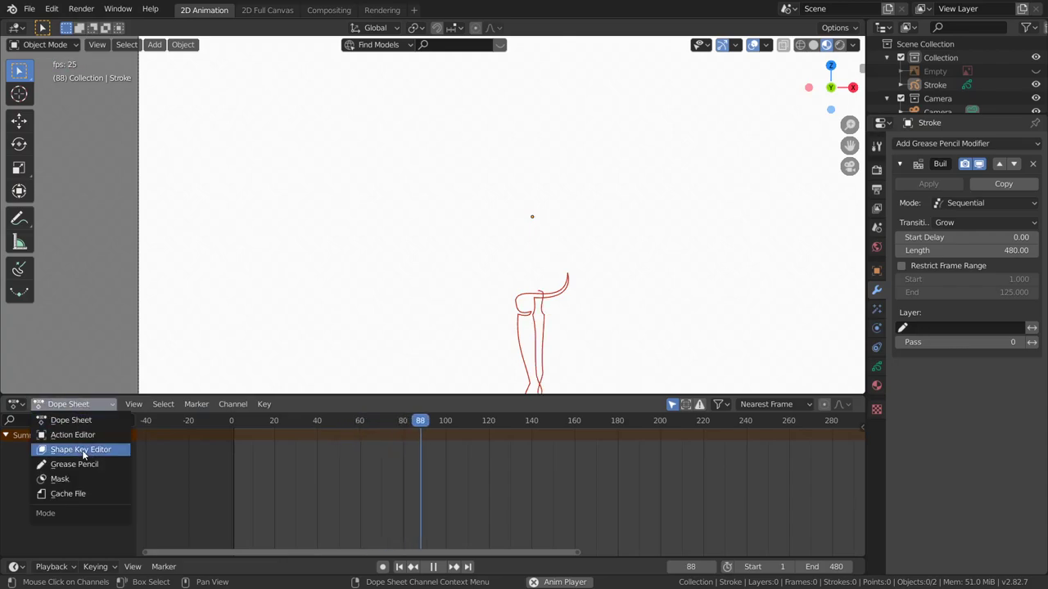
click(74, 464)
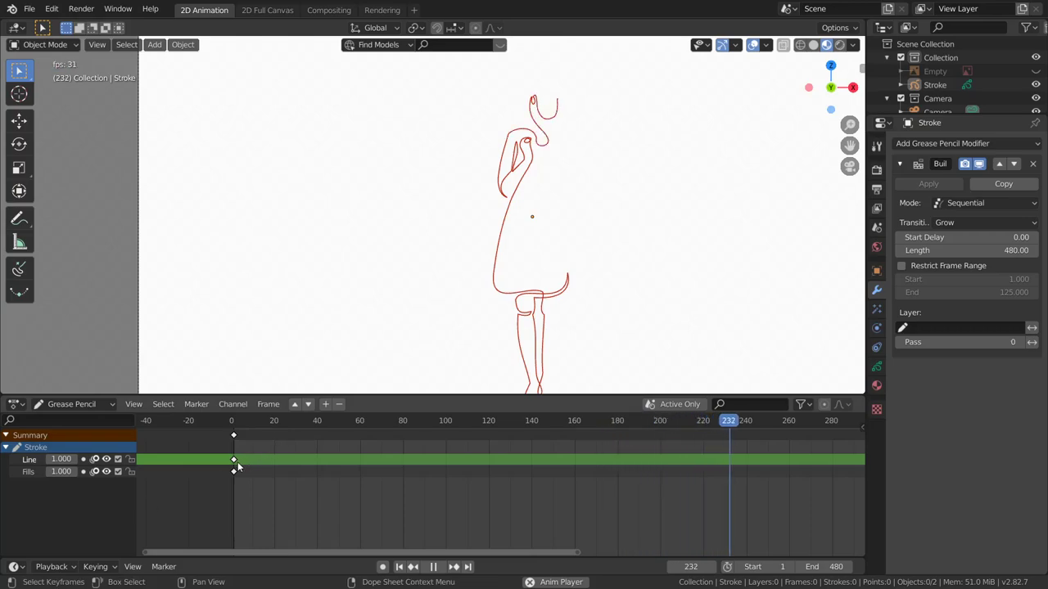
key(Home)
key(Home)
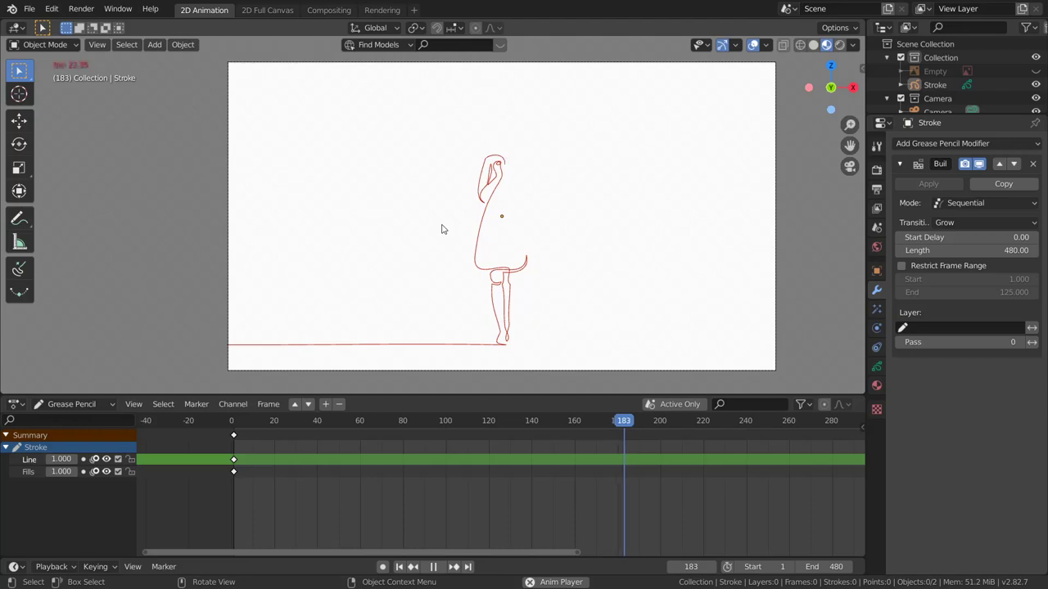
Step: Show the Output Properties: 1920×1080 resolution, frames 1–480 at 24 fps
click(876, 189)
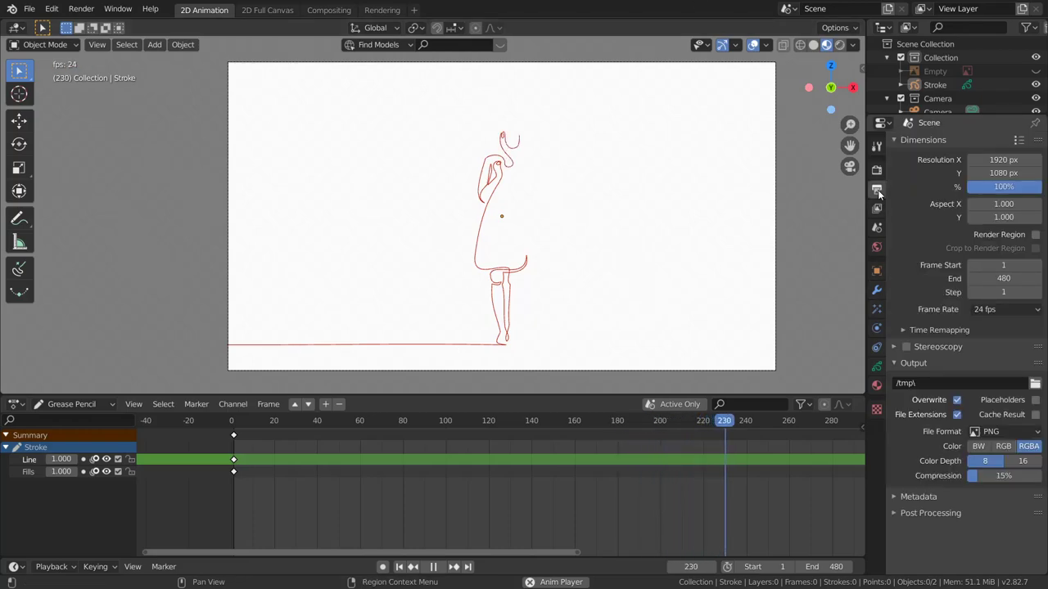
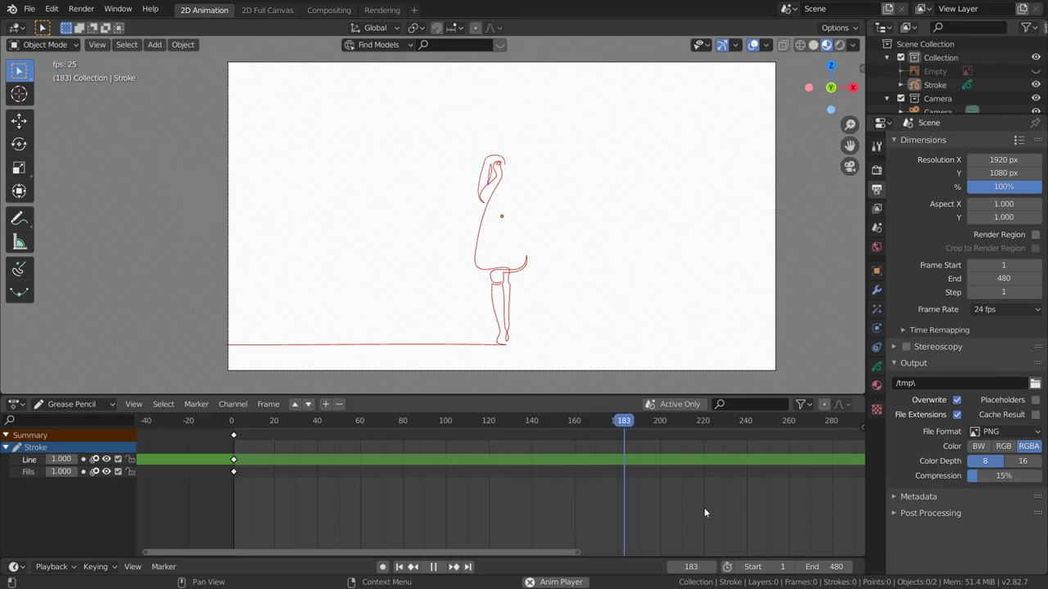
Step: Set the output File Format to FFmpeg video, using a Quicktime container with H.264 encoding
click(999, 431)
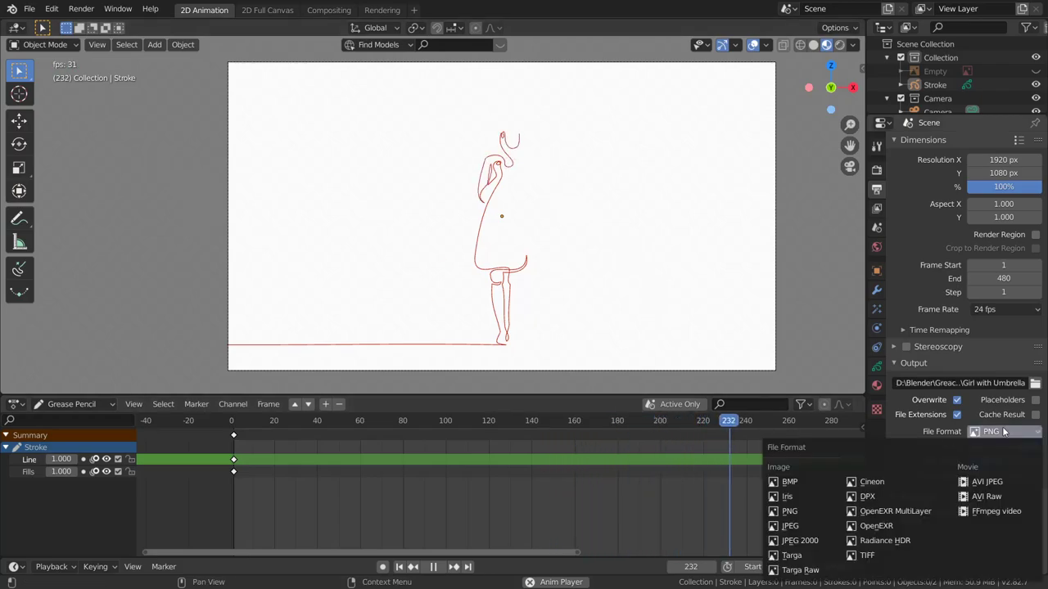
click(991, 512)
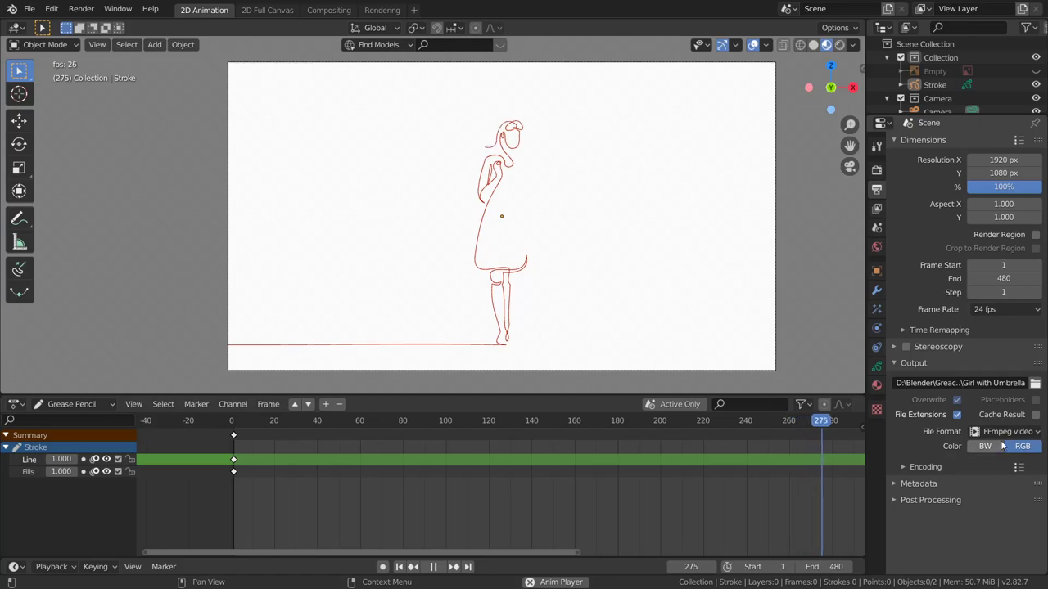
click(924, 467)
scroll(962, 434, down, 3)
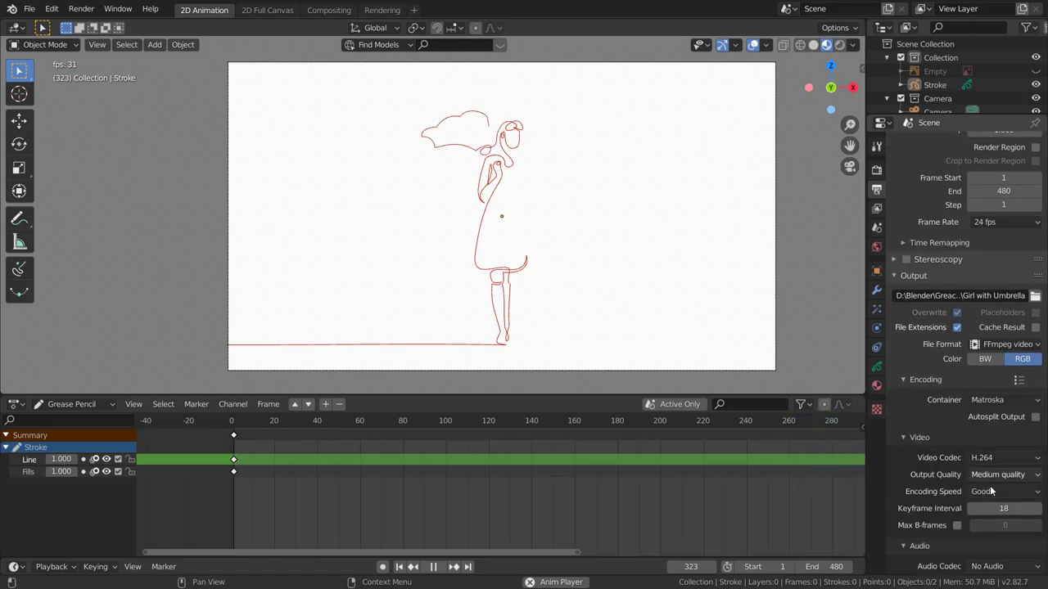
click(996, 400)
click(986, 442)
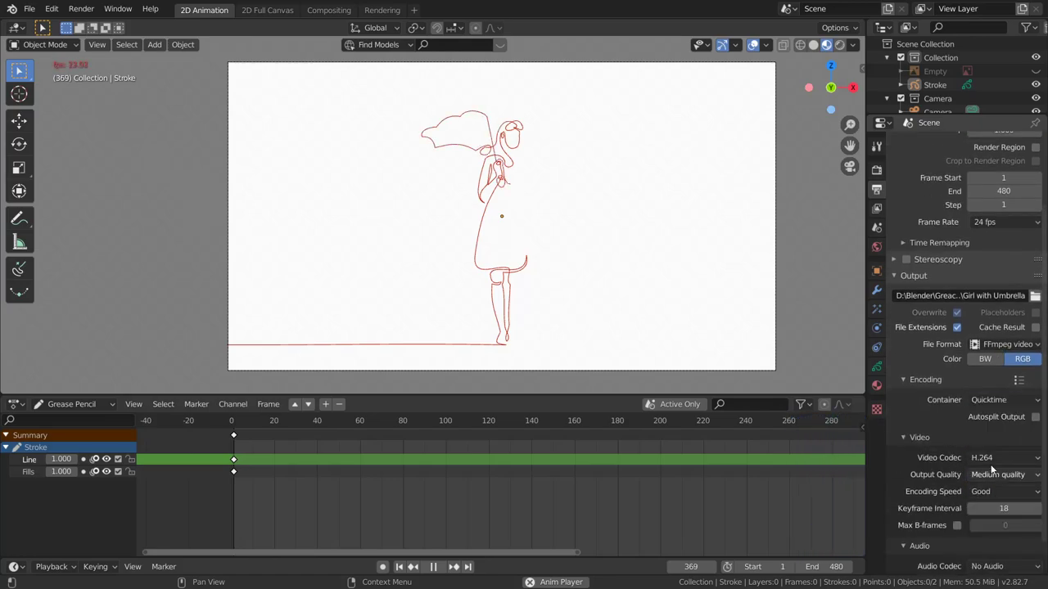
scroll(986, 443, down, 1)
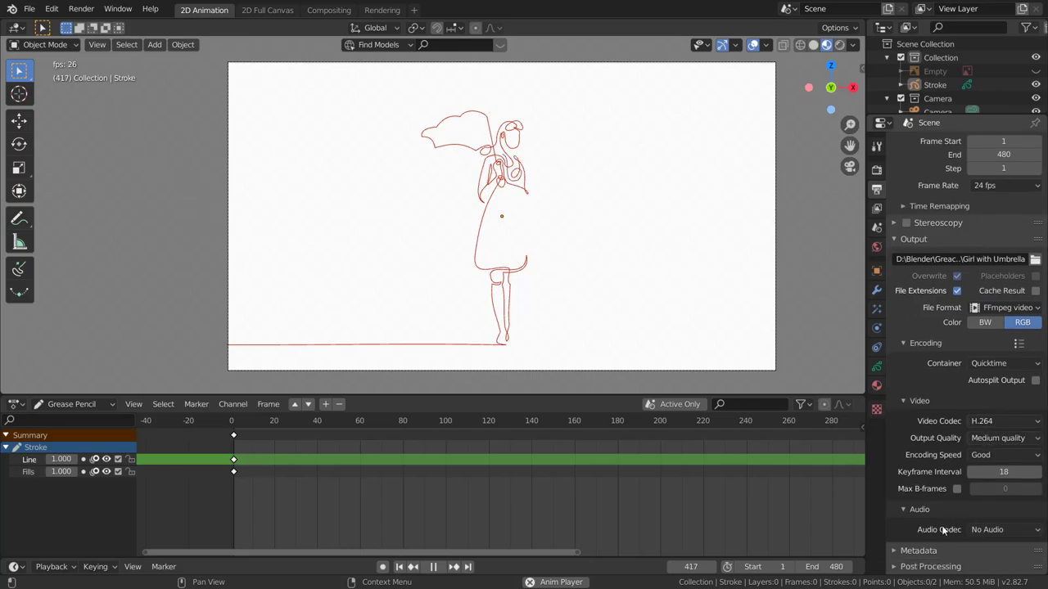
scroll(940, 397, up, 2)
scroll(940, 396, up, 1)
scroll(940, 396, up, 1)
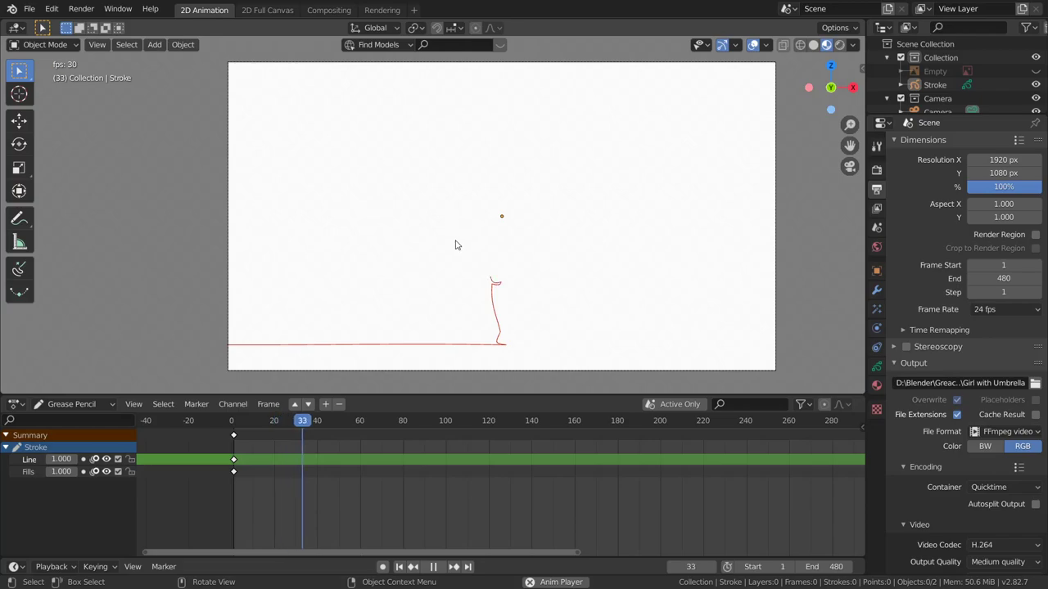
Step: Stop playback, select the Stroke object and jump to the final frame 480
click(435, 566)
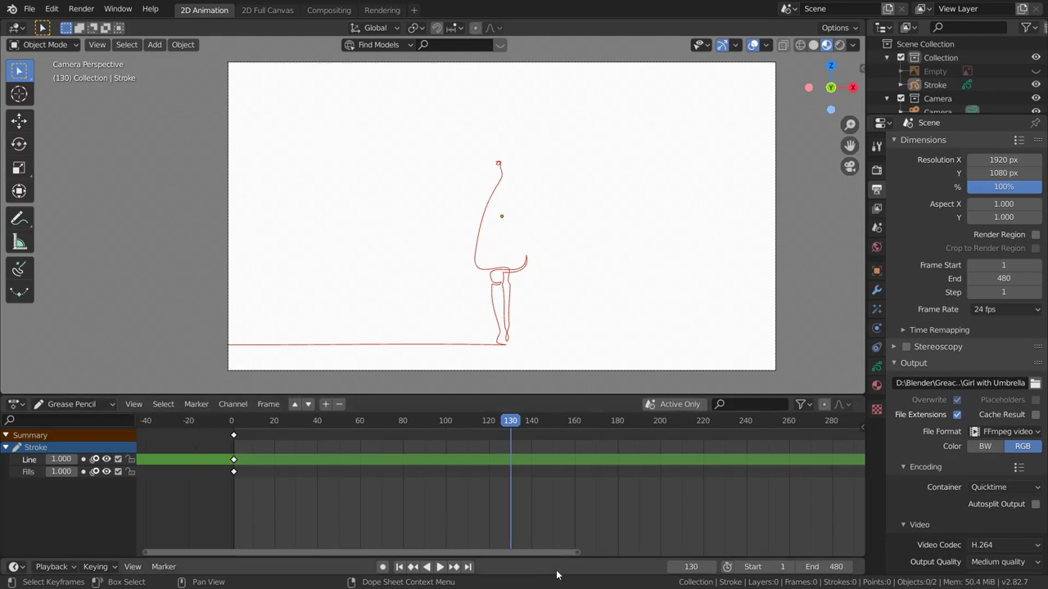
click(453, 566)
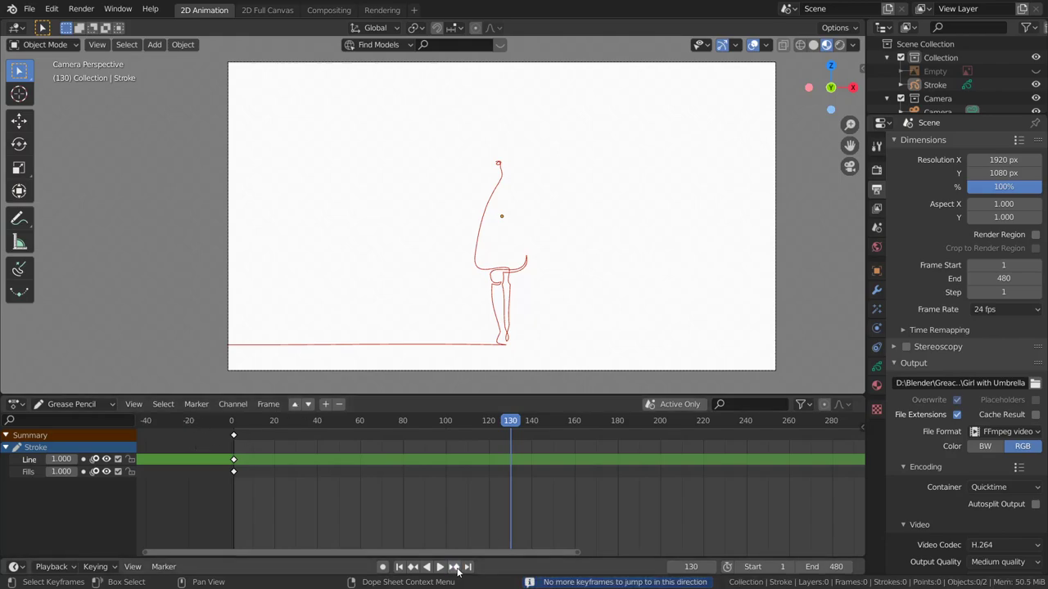
click(489, 268)
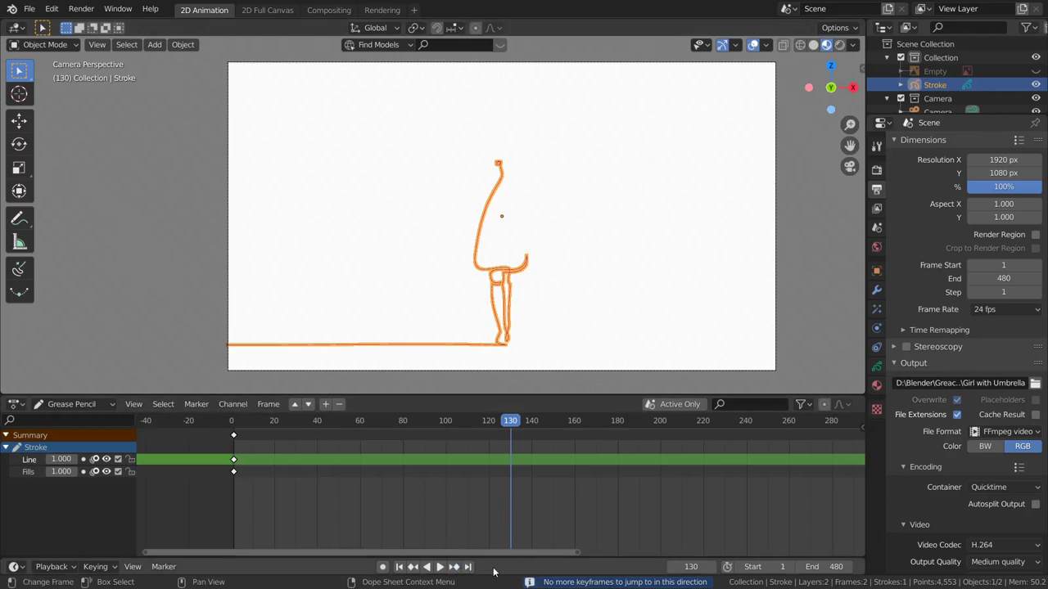
click(467, 566)
click(600, 328)
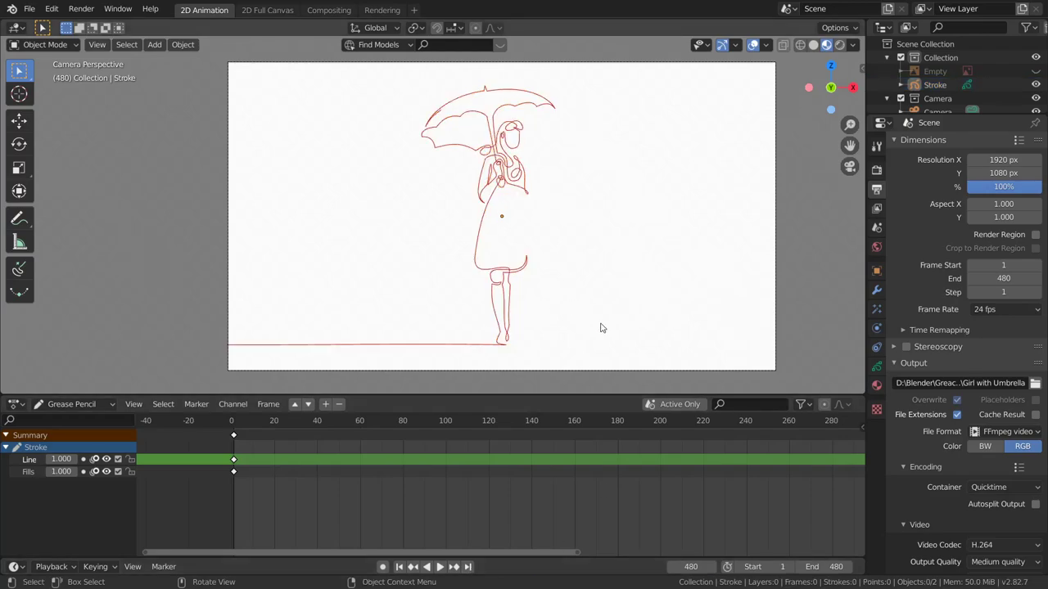
scroll(494, 166, up, 1)
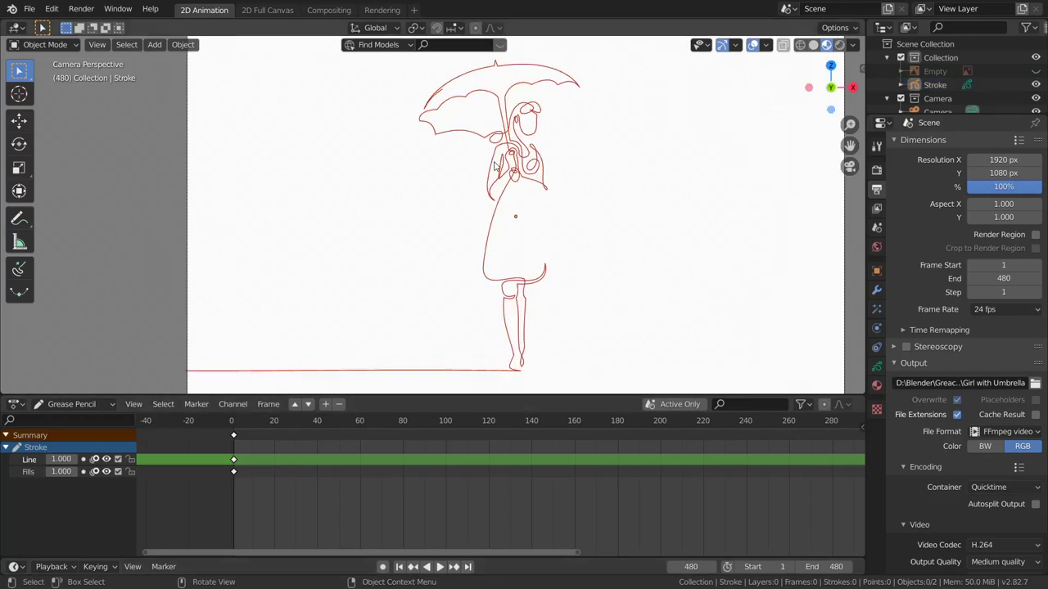
Step: In the 2D Full Canvas workspace, frame the whole umbrella drawing in camera view (Numpad 0)
click(267, 10)
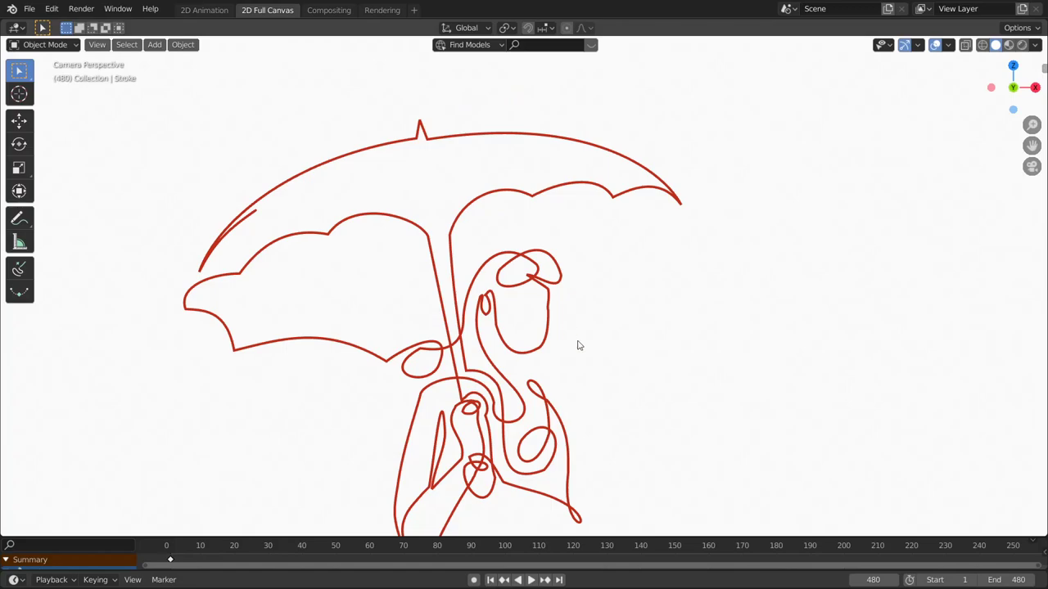
scroll(568, 313, down, 2)
middle_drag(566, 311, 567, 278)
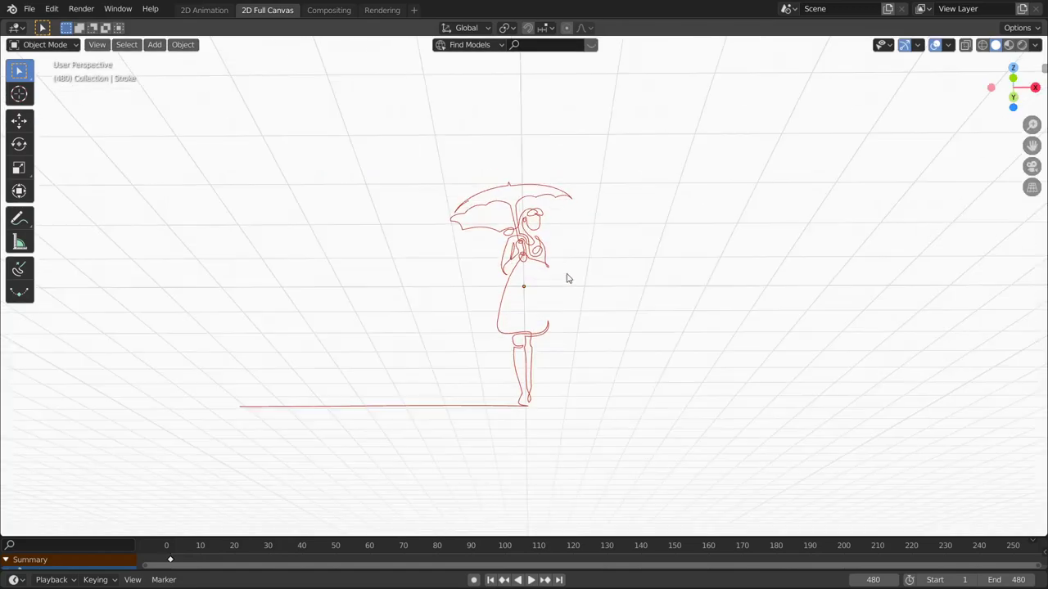
key(KP_0)
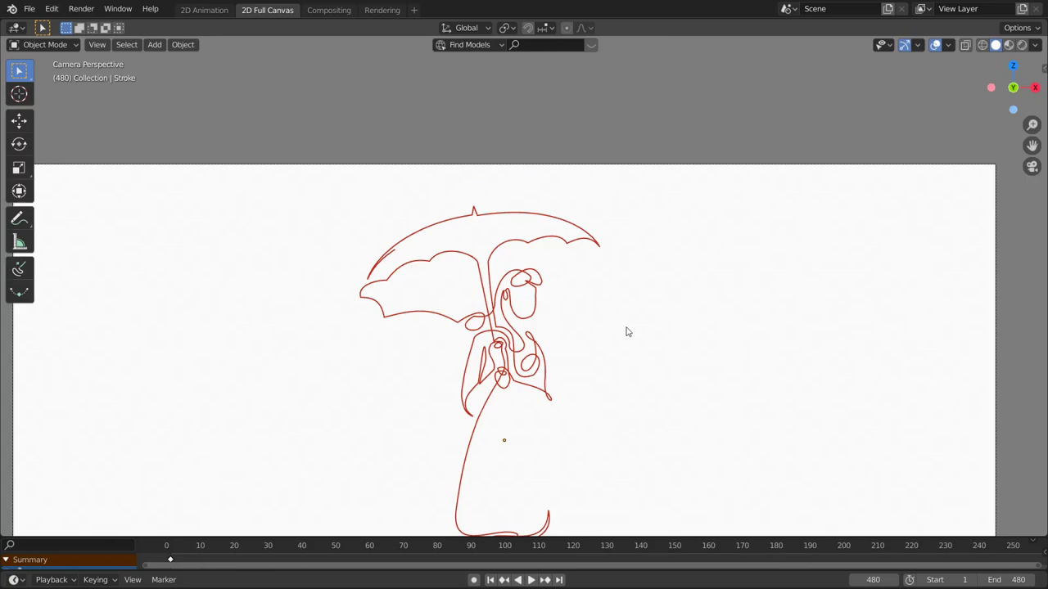
mouse_move(628, 331)
shift+middle_down()
mouse_move(680, 222)
mouse_move(643, 213)
mouse_move(634, 193)
shift+middle_up()
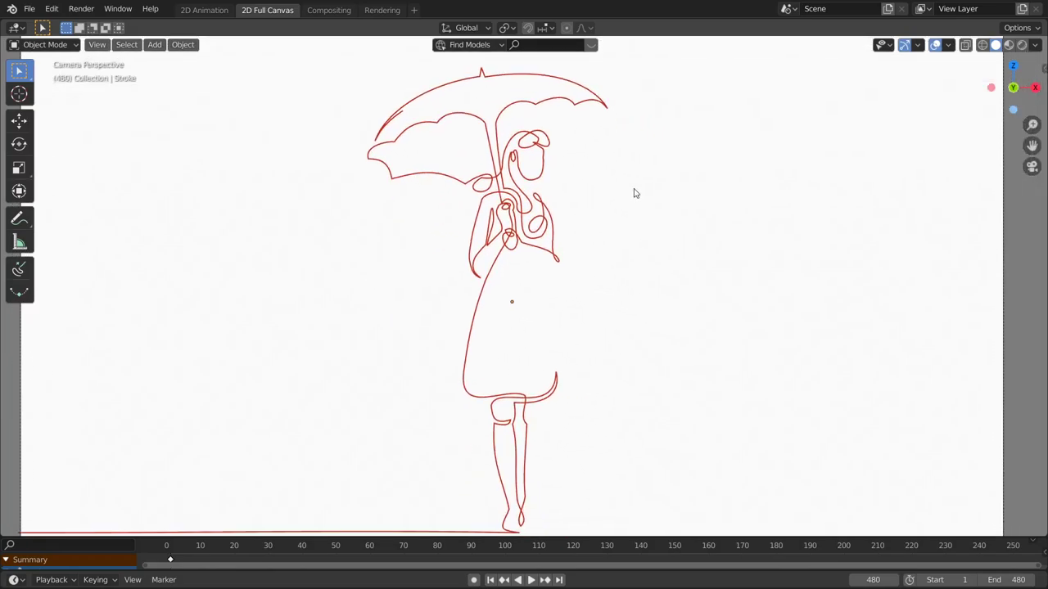
shift+middle_drag(638, 229, 652, 219)
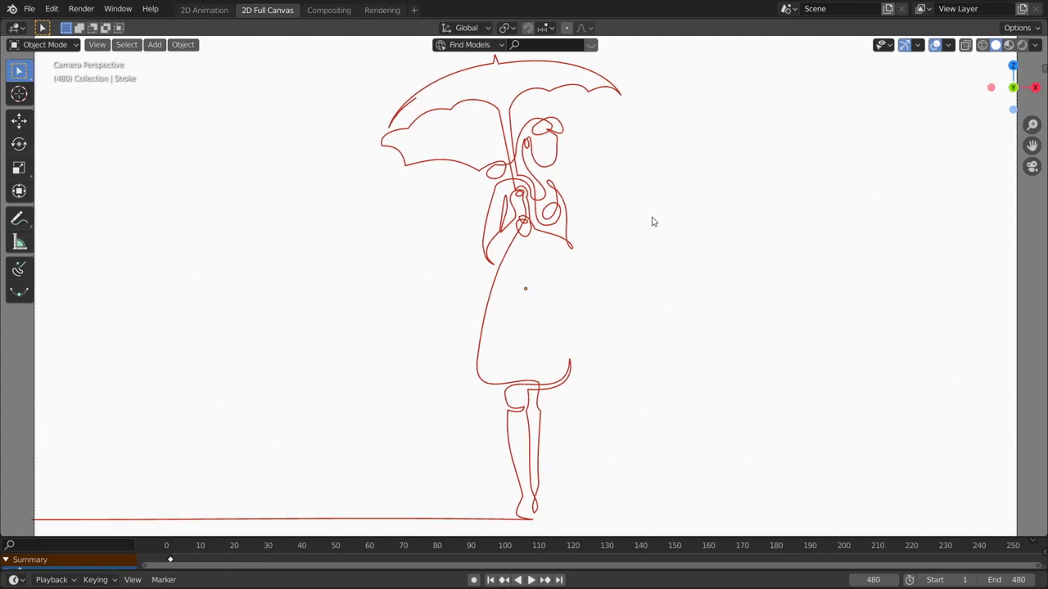
click(35, 13)
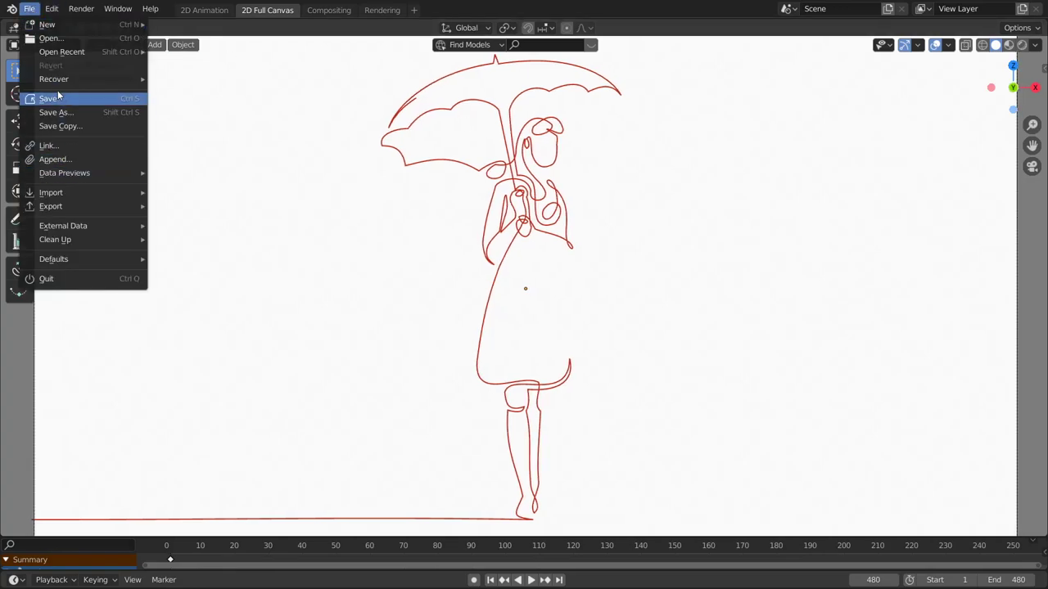
mouse_move(81, 9)
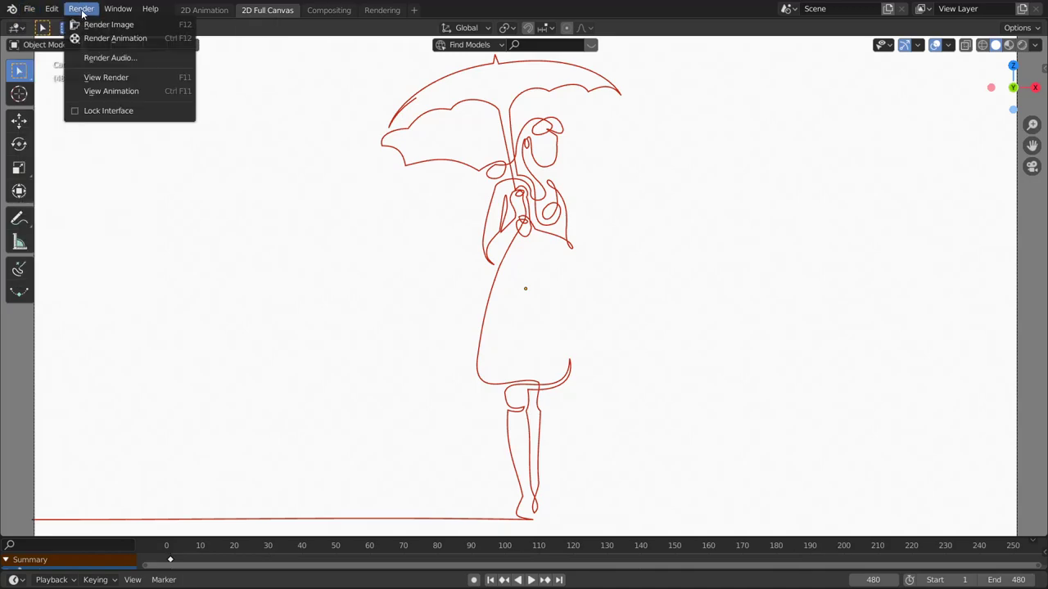
Step: Render the full animation with Render Animation (Ctrl+F12)
click(92, 41)
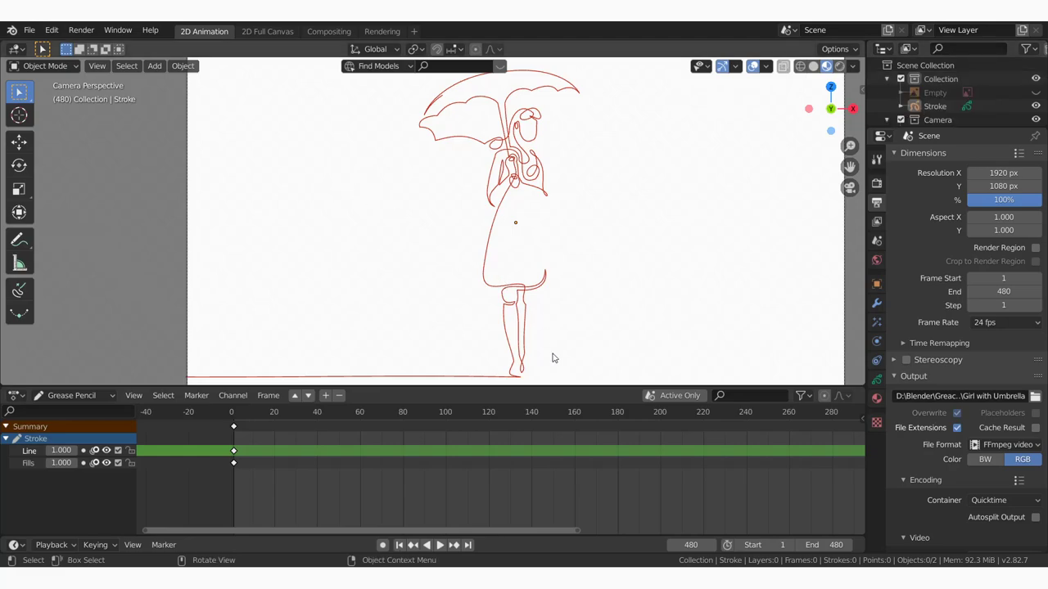
Step: Play the line animation from frame 0, scrub back to about frame 248, then stop
click(249, 414)
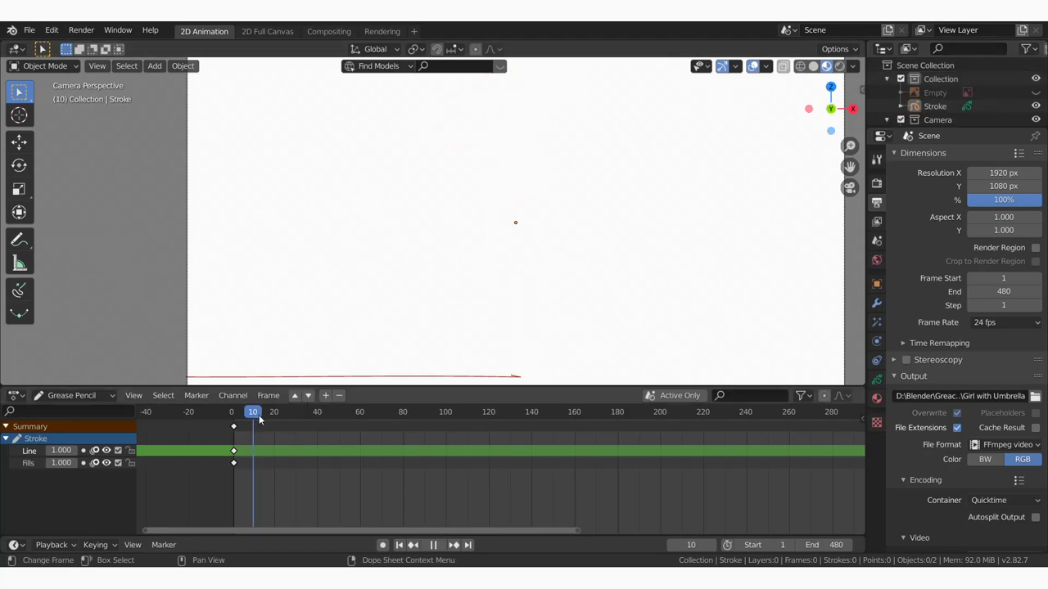
key(space)
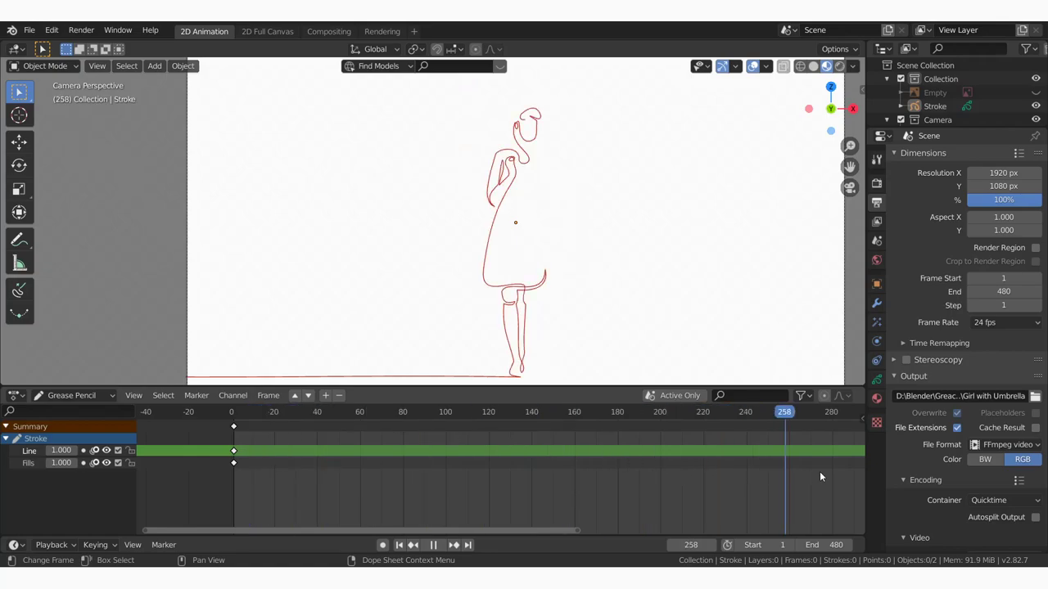
drag(847, 473, 762, 448)
key(Escape)
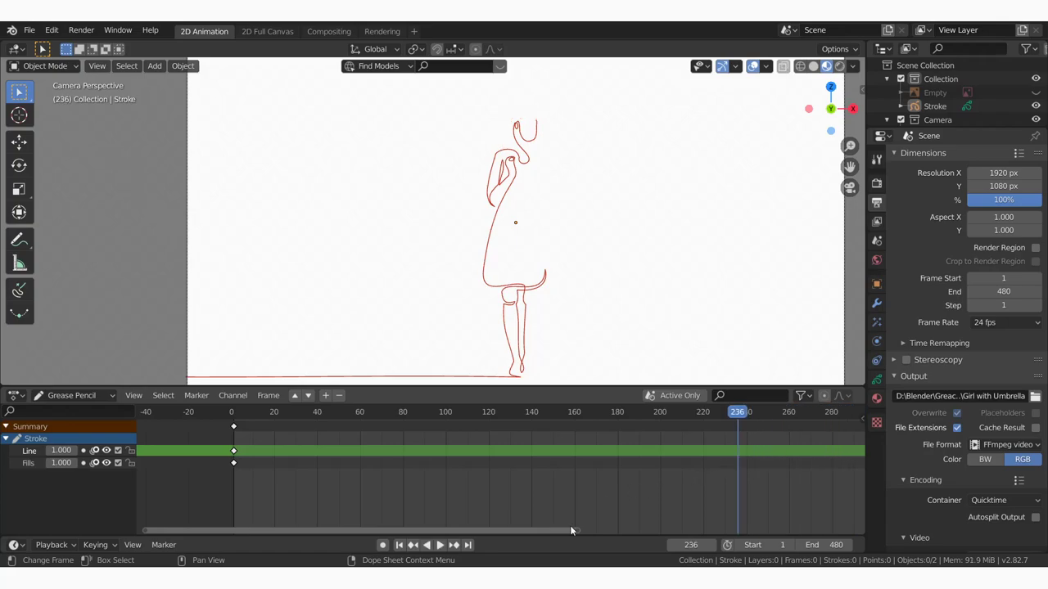
Step: Widen the timeline view and play through to the end, stopping near frame 492
mouse_move(575, 531)
mouse_down()
mouse_move(841, 563)
mouse_move(807, 563)
mouse_up()
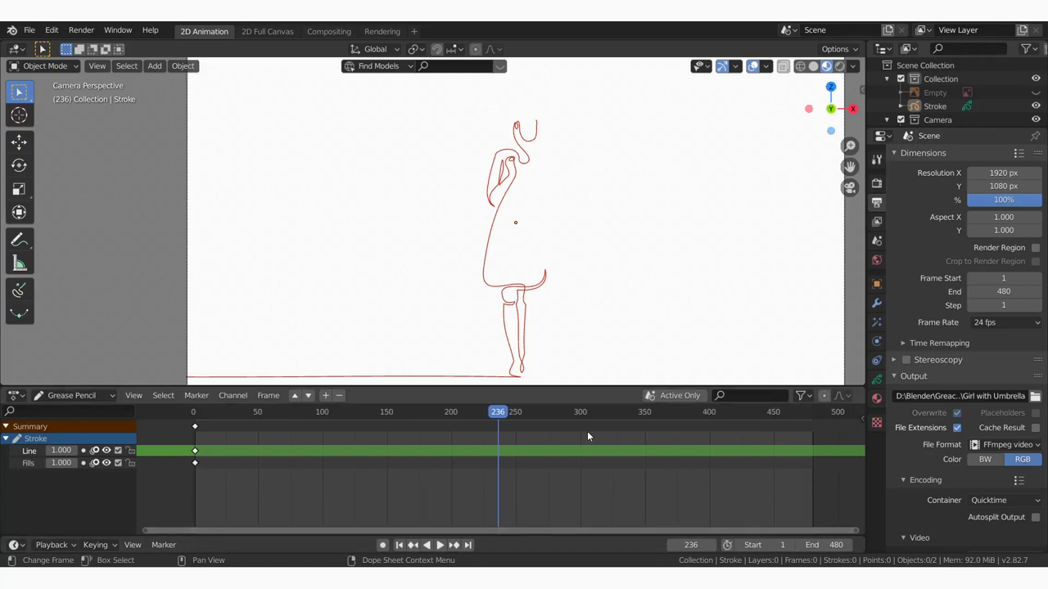
key(space)
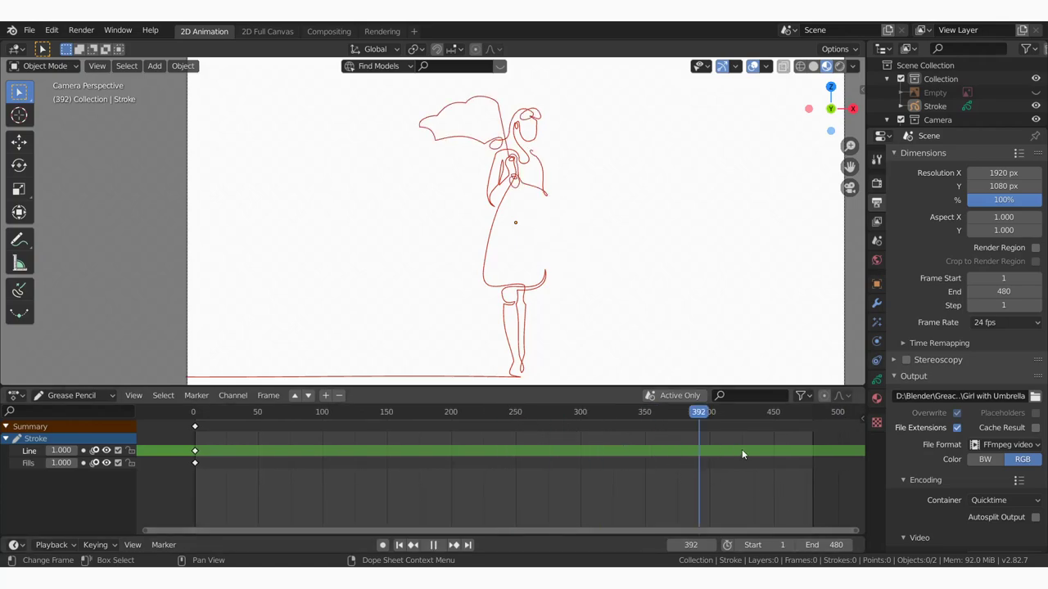
drag(800, 463, 827, 459)
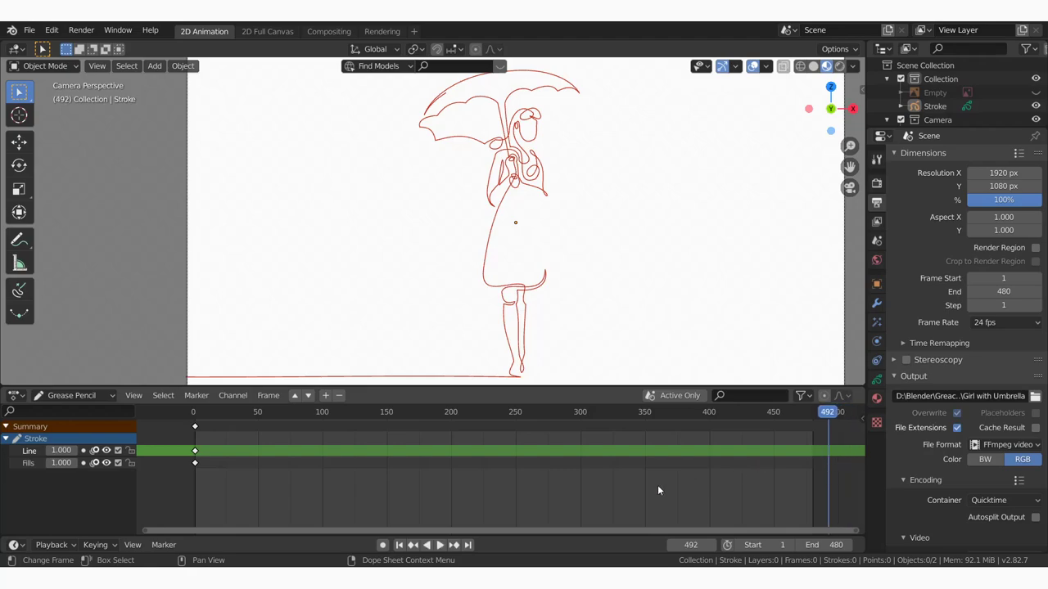
key(space)
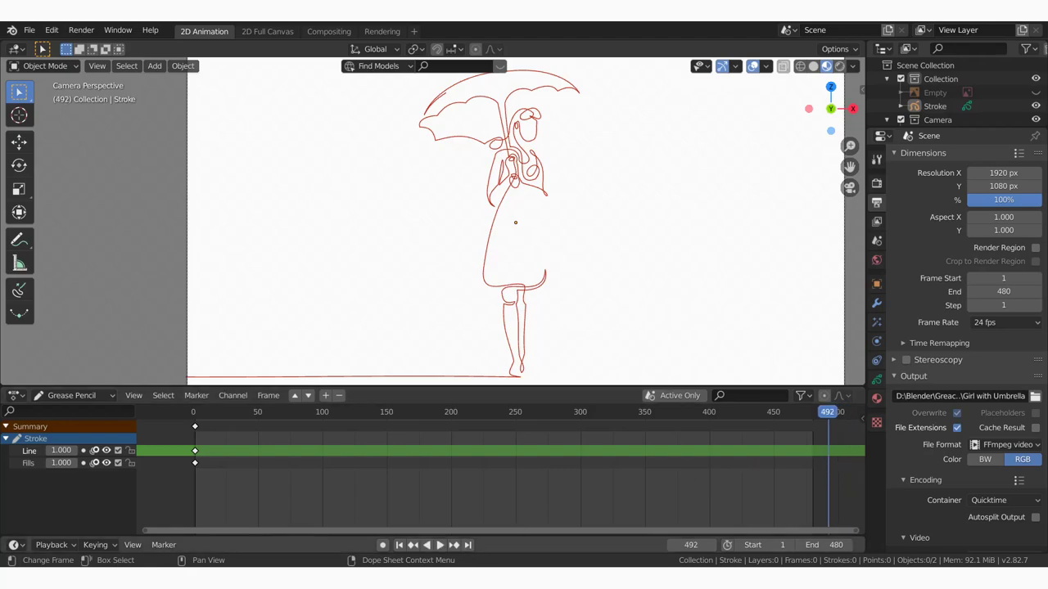